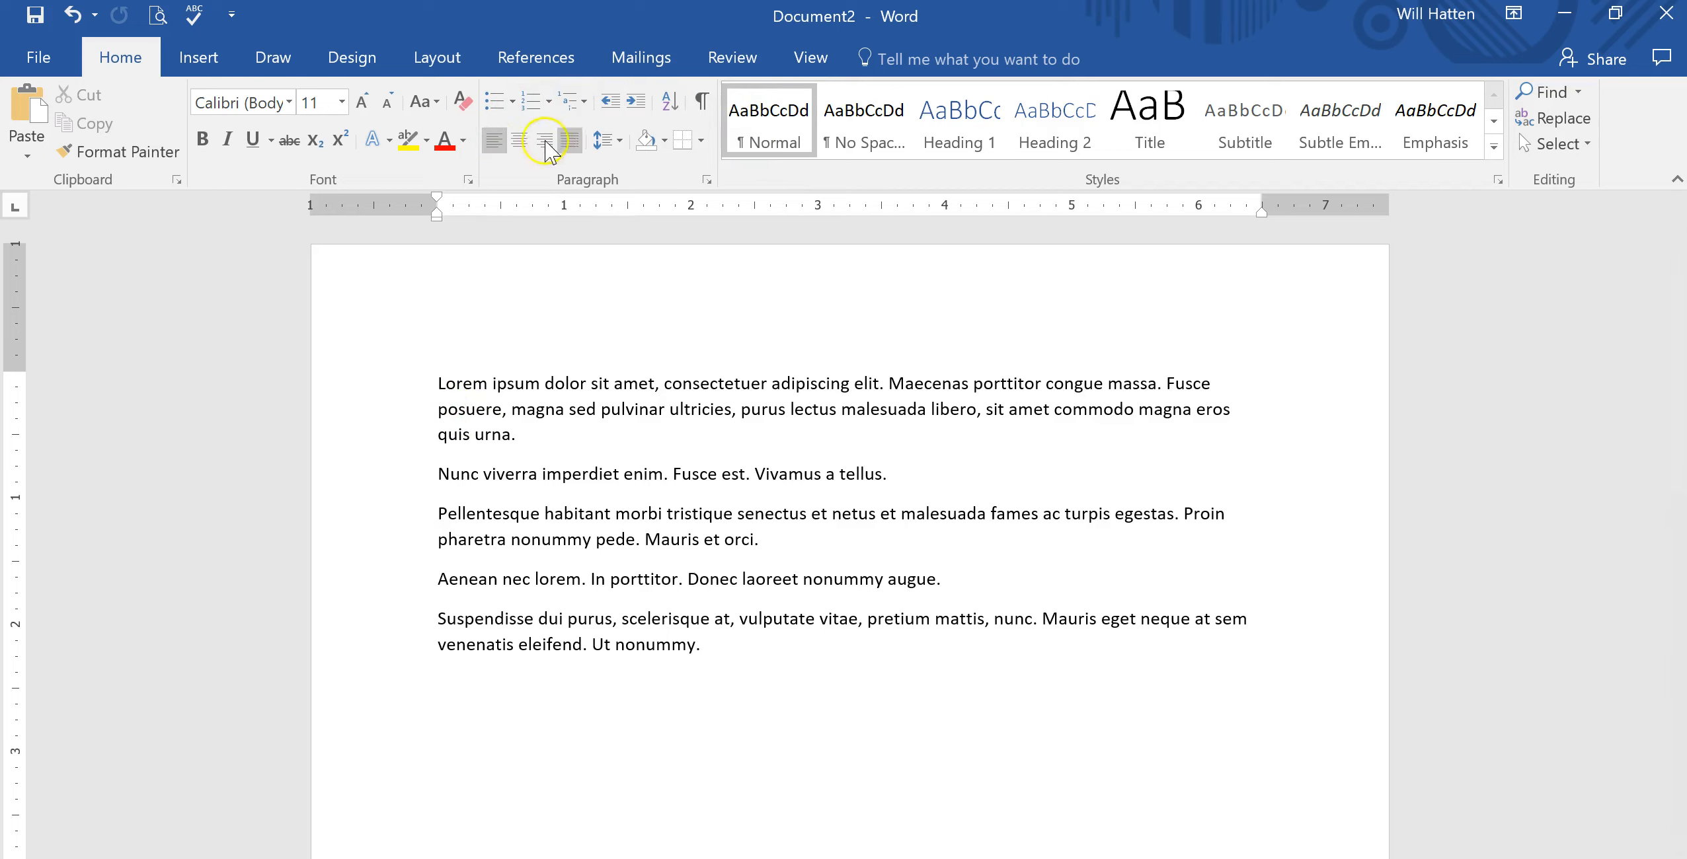
Select all five paragraphs and try right and then centred alignment on them.
drag(431, 371, 782, 658)
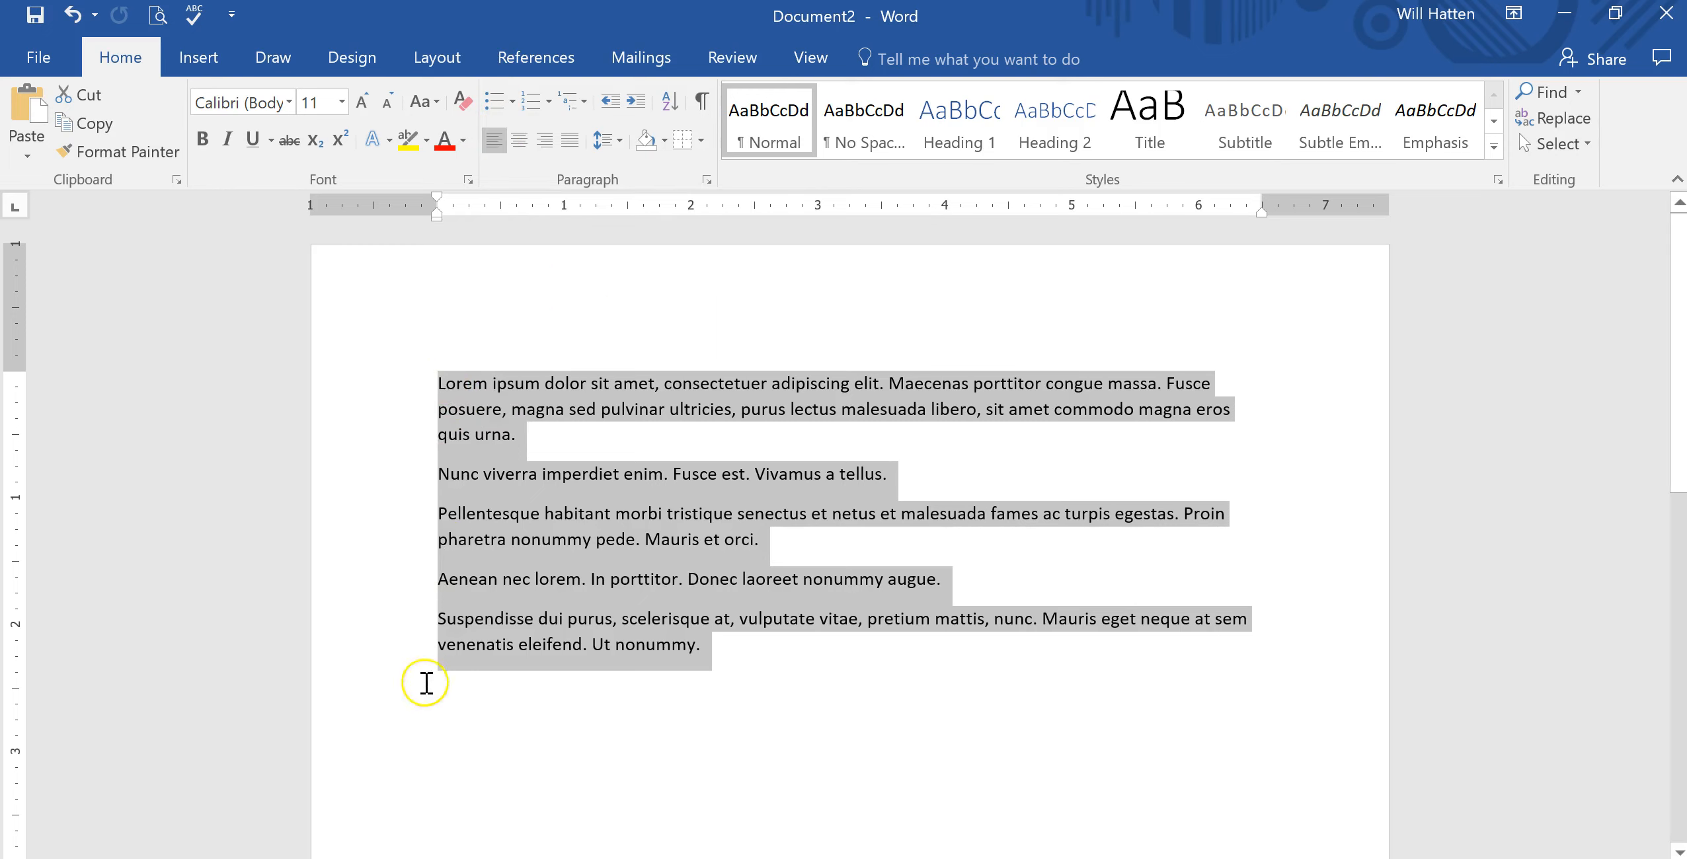
click(544, 140)
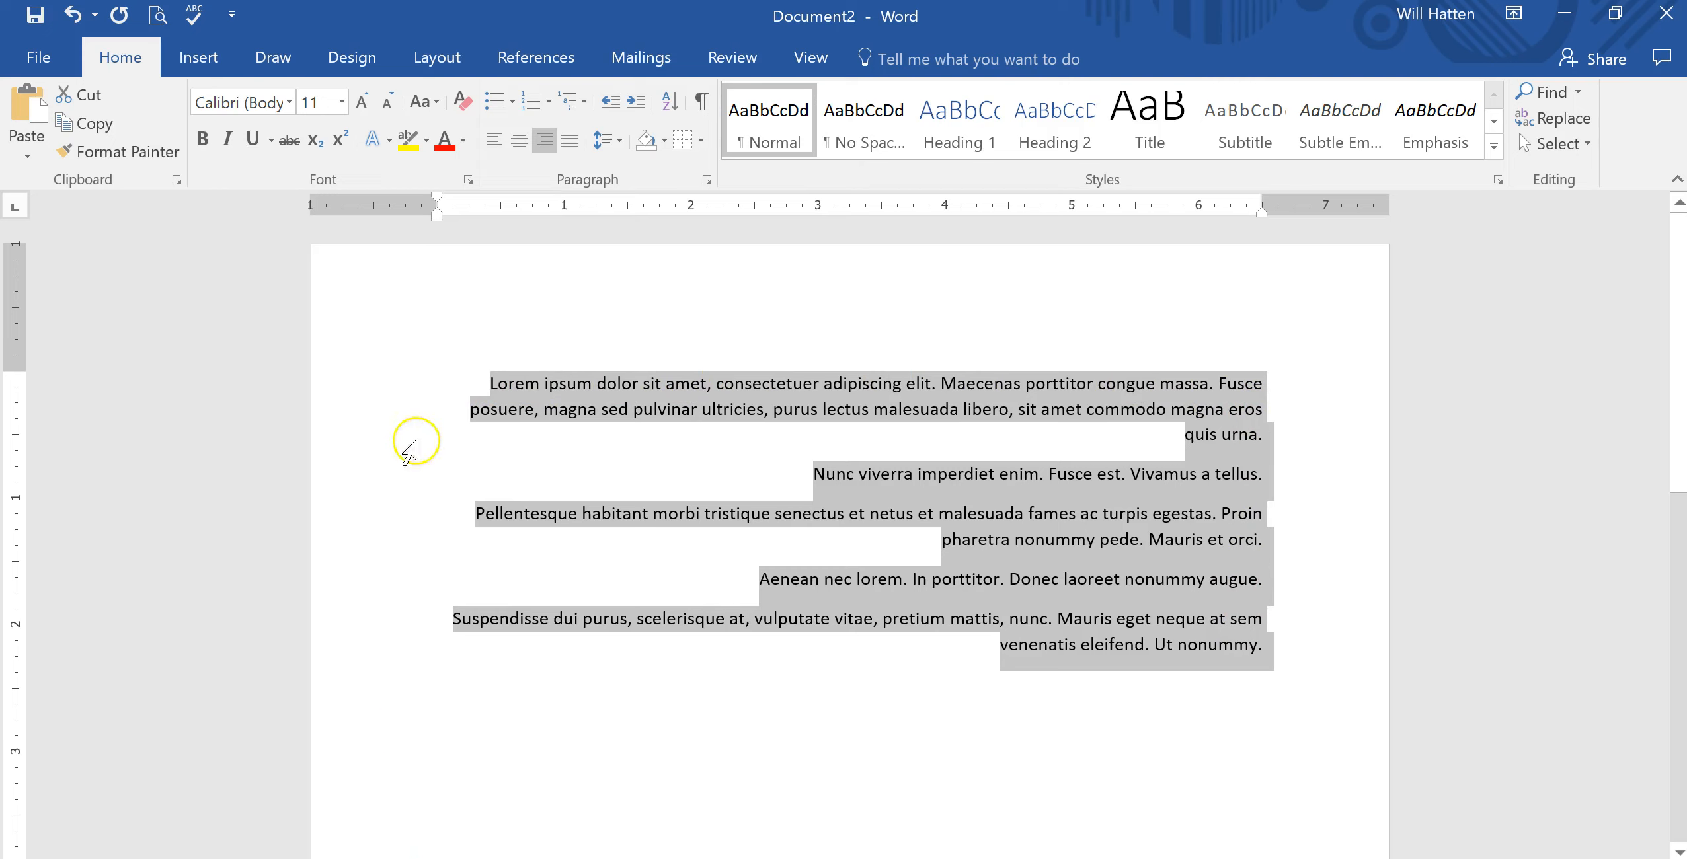
click(518, 141)
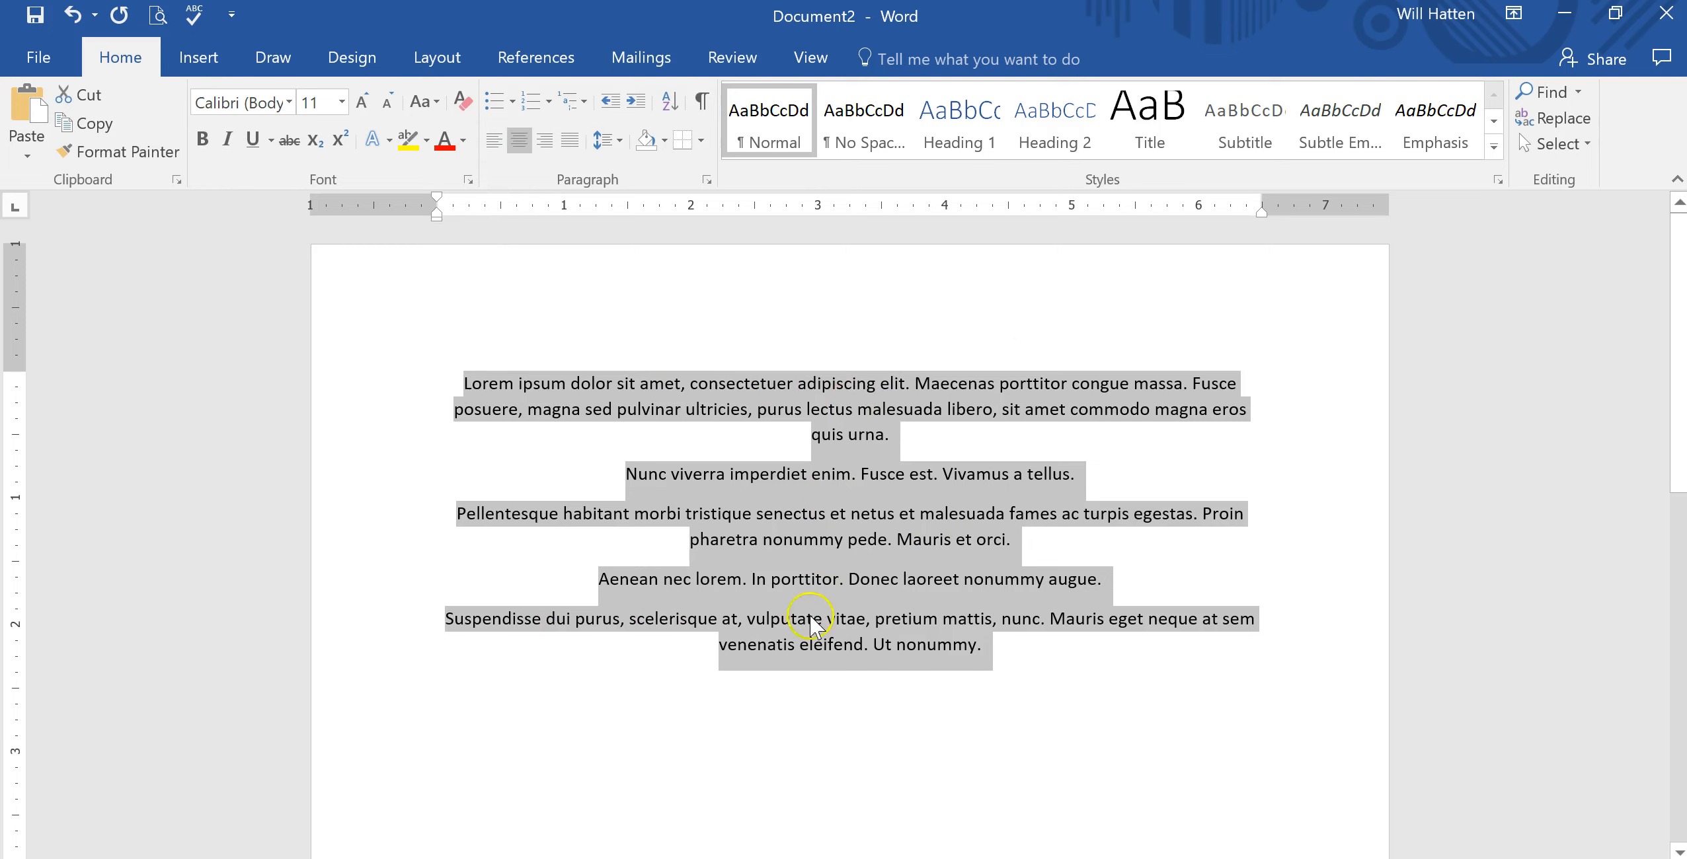
Justify the selected paragraphs.
click(570, 140)
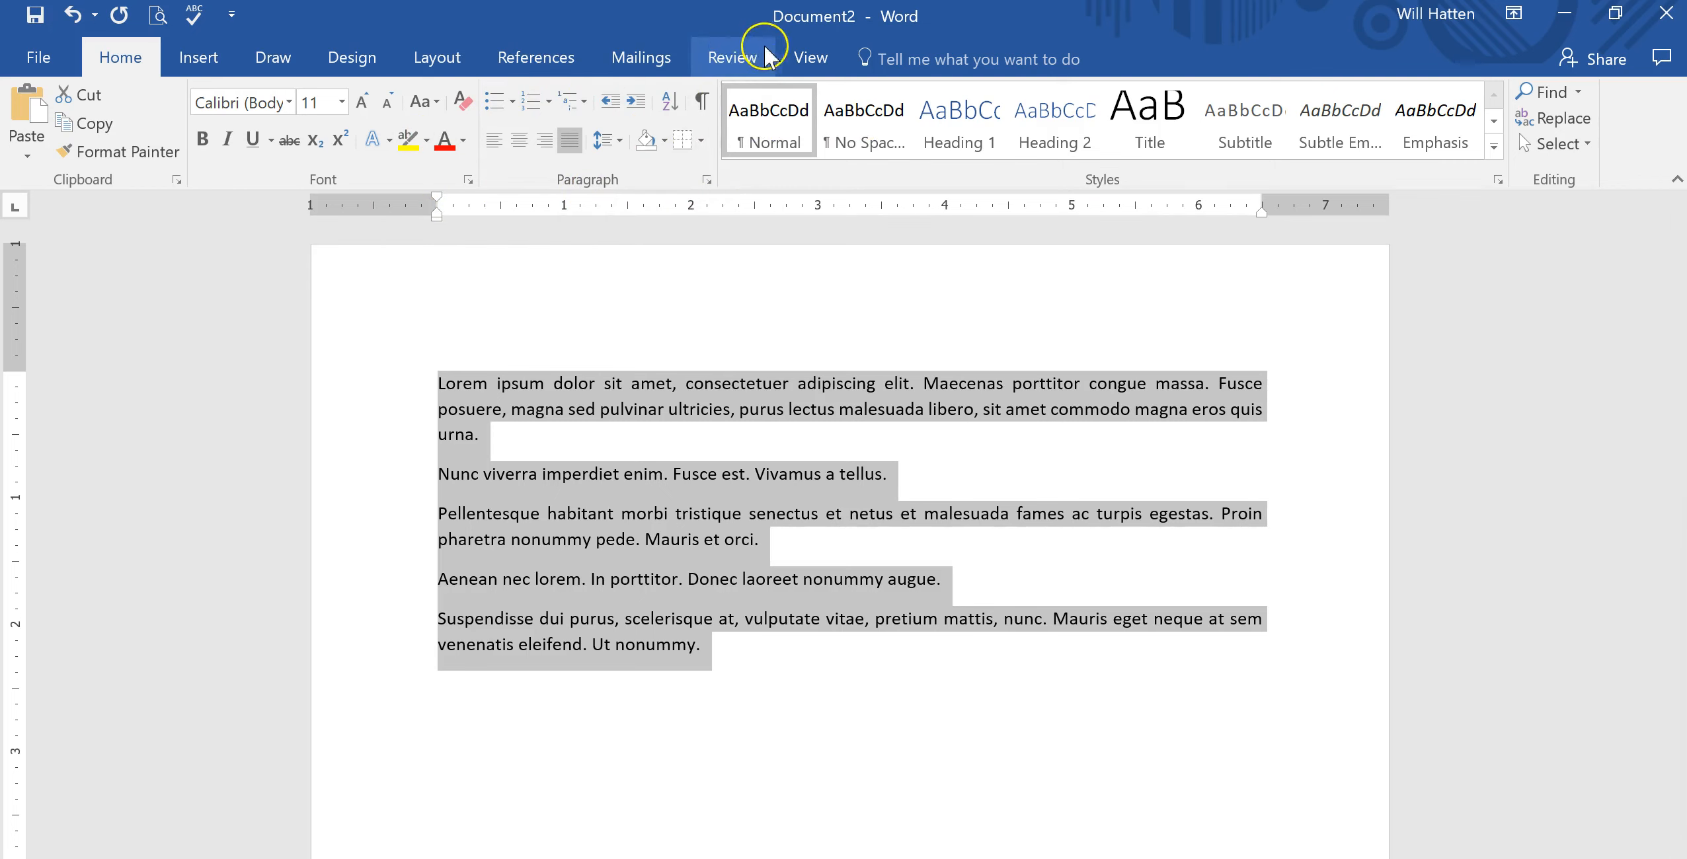
click(797, 56)
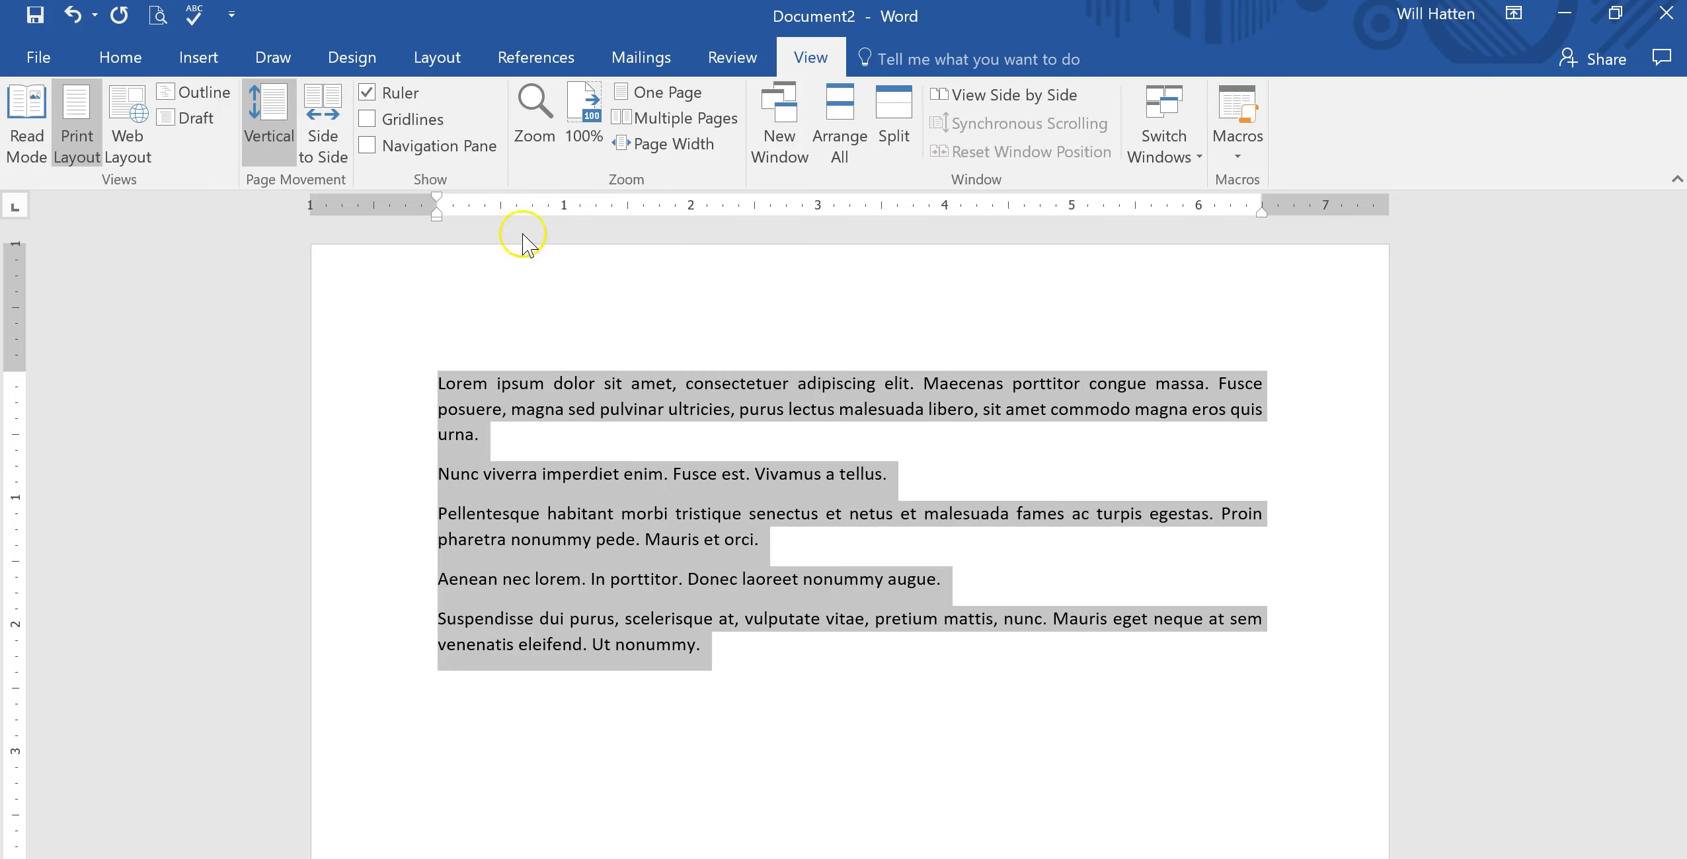
Indent the first paragraph with a tab and undo it.
click(436, 374)
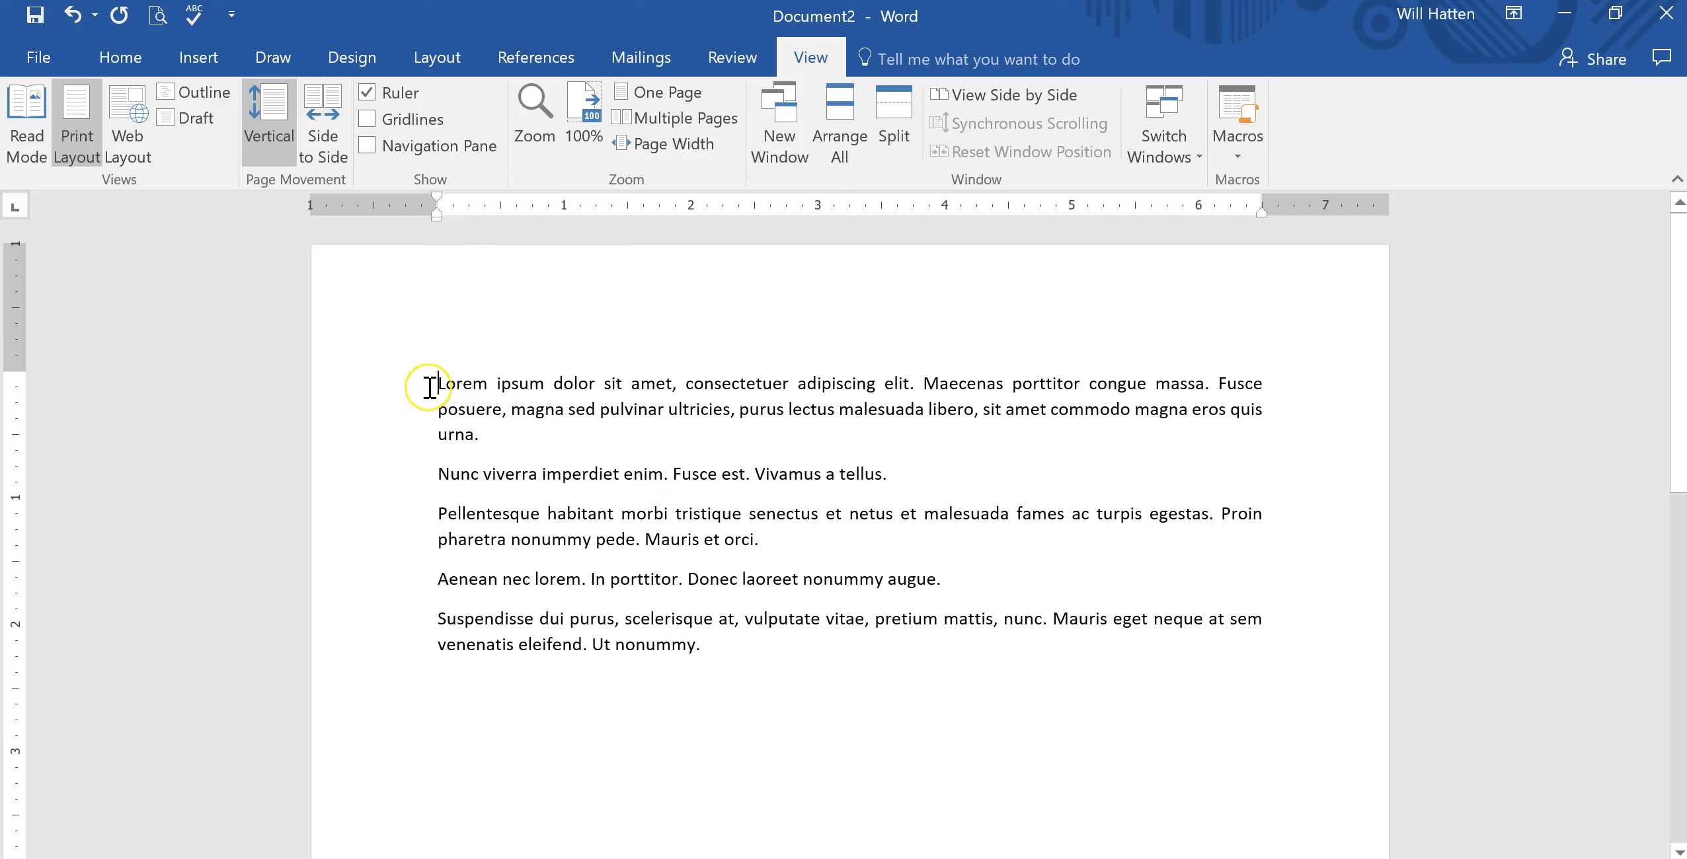
key(Tab)
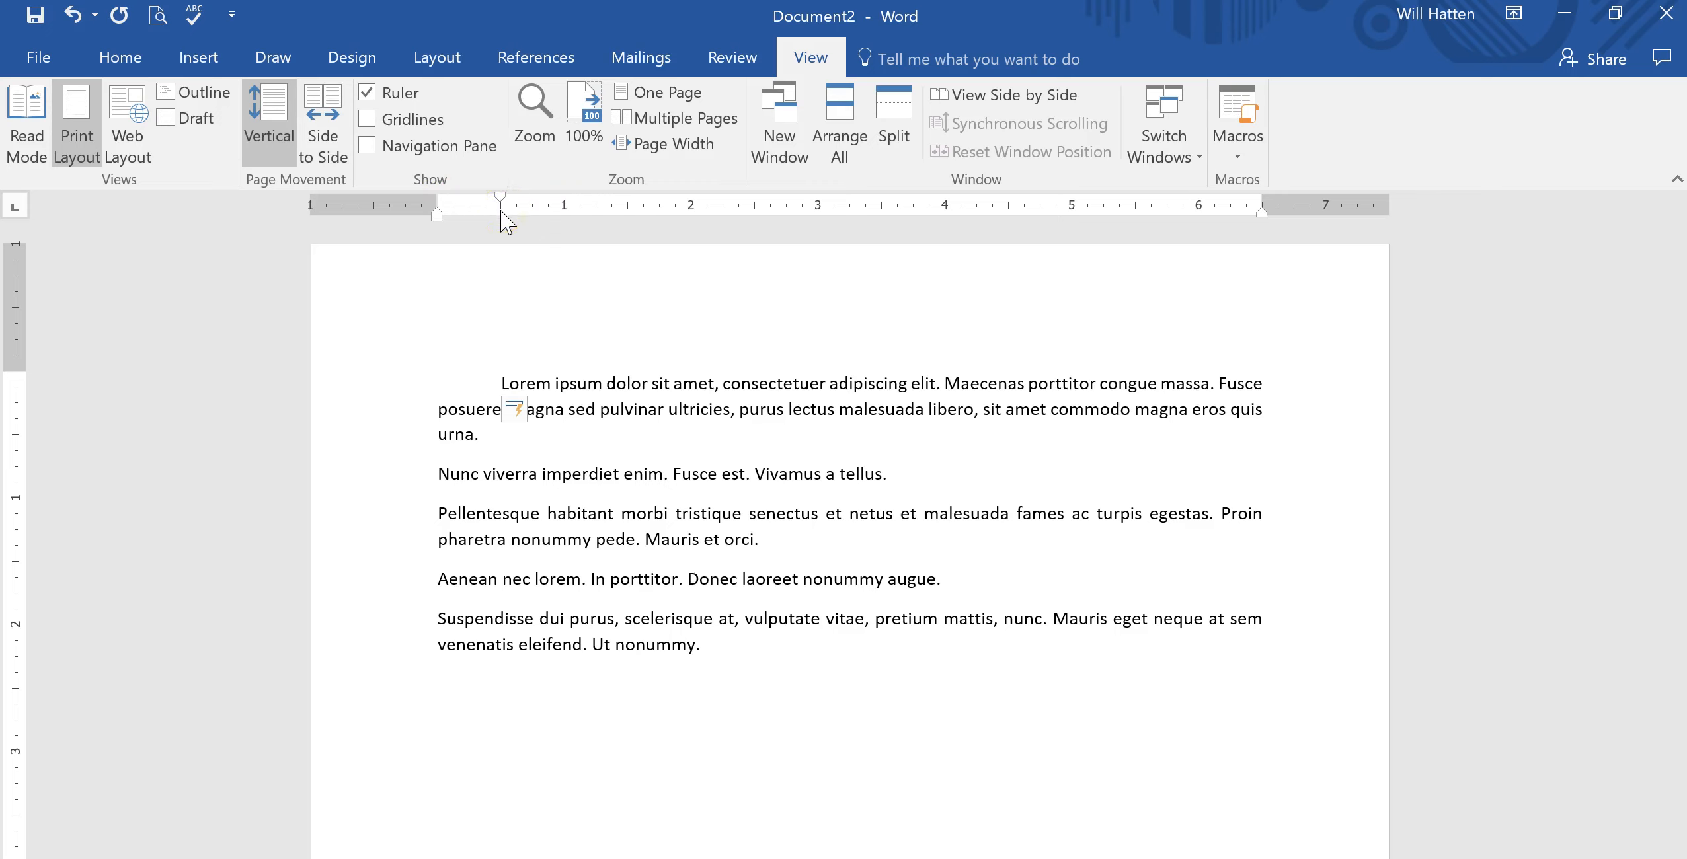
key(ctrl+z)
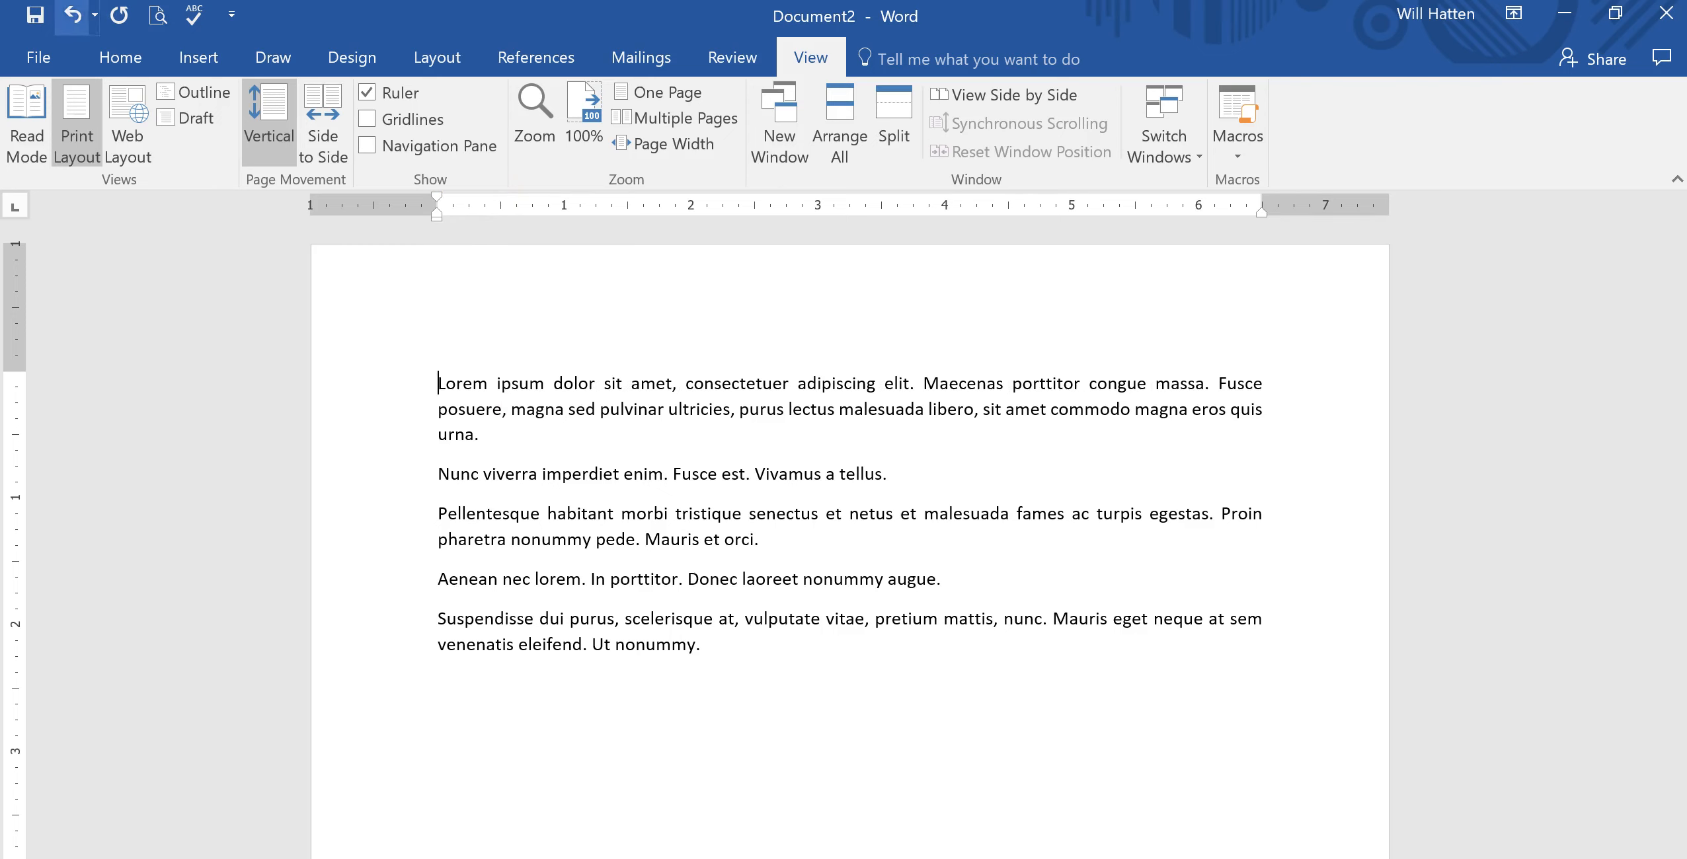
Open the Paragraph settings for the first paragraph and close them without changes.
click(138, 50)
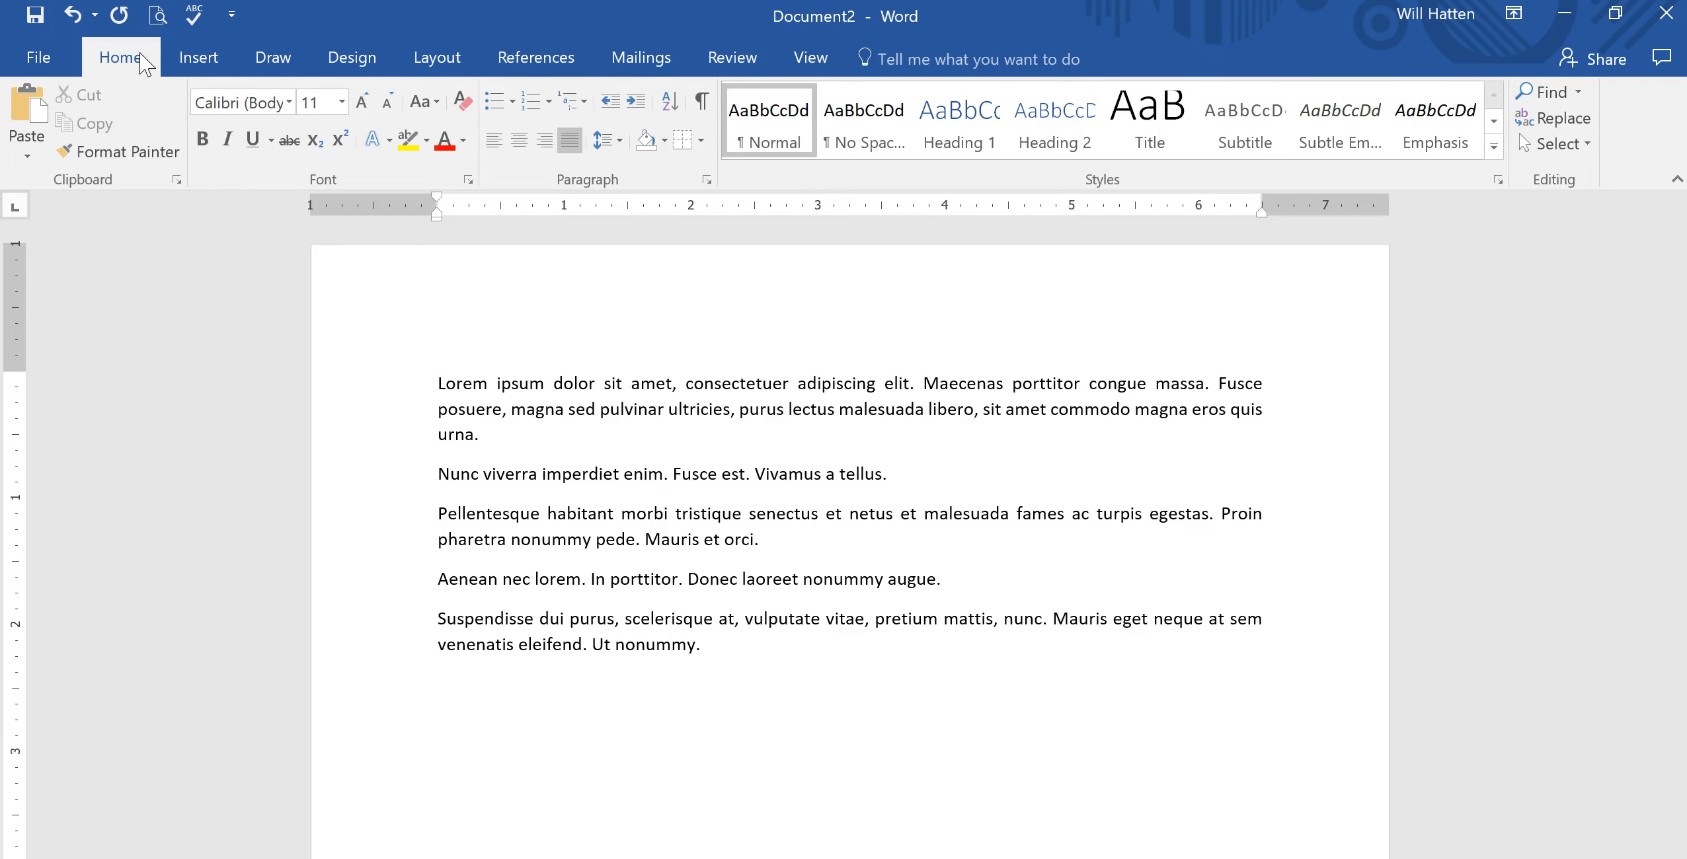
click(708, 178)
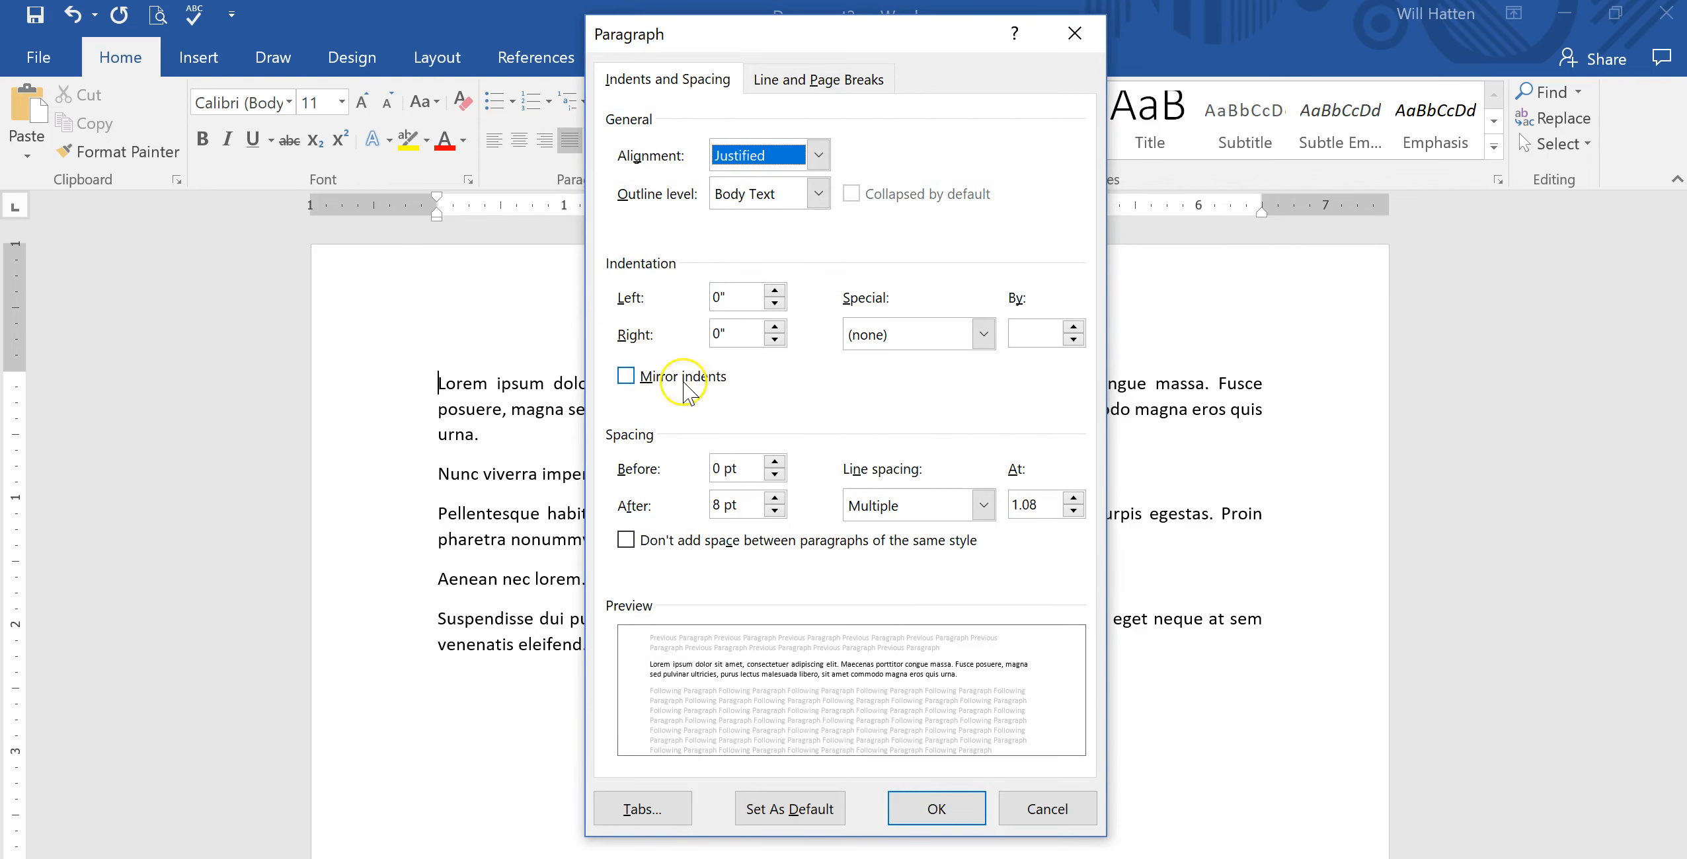
click(1046, 818)
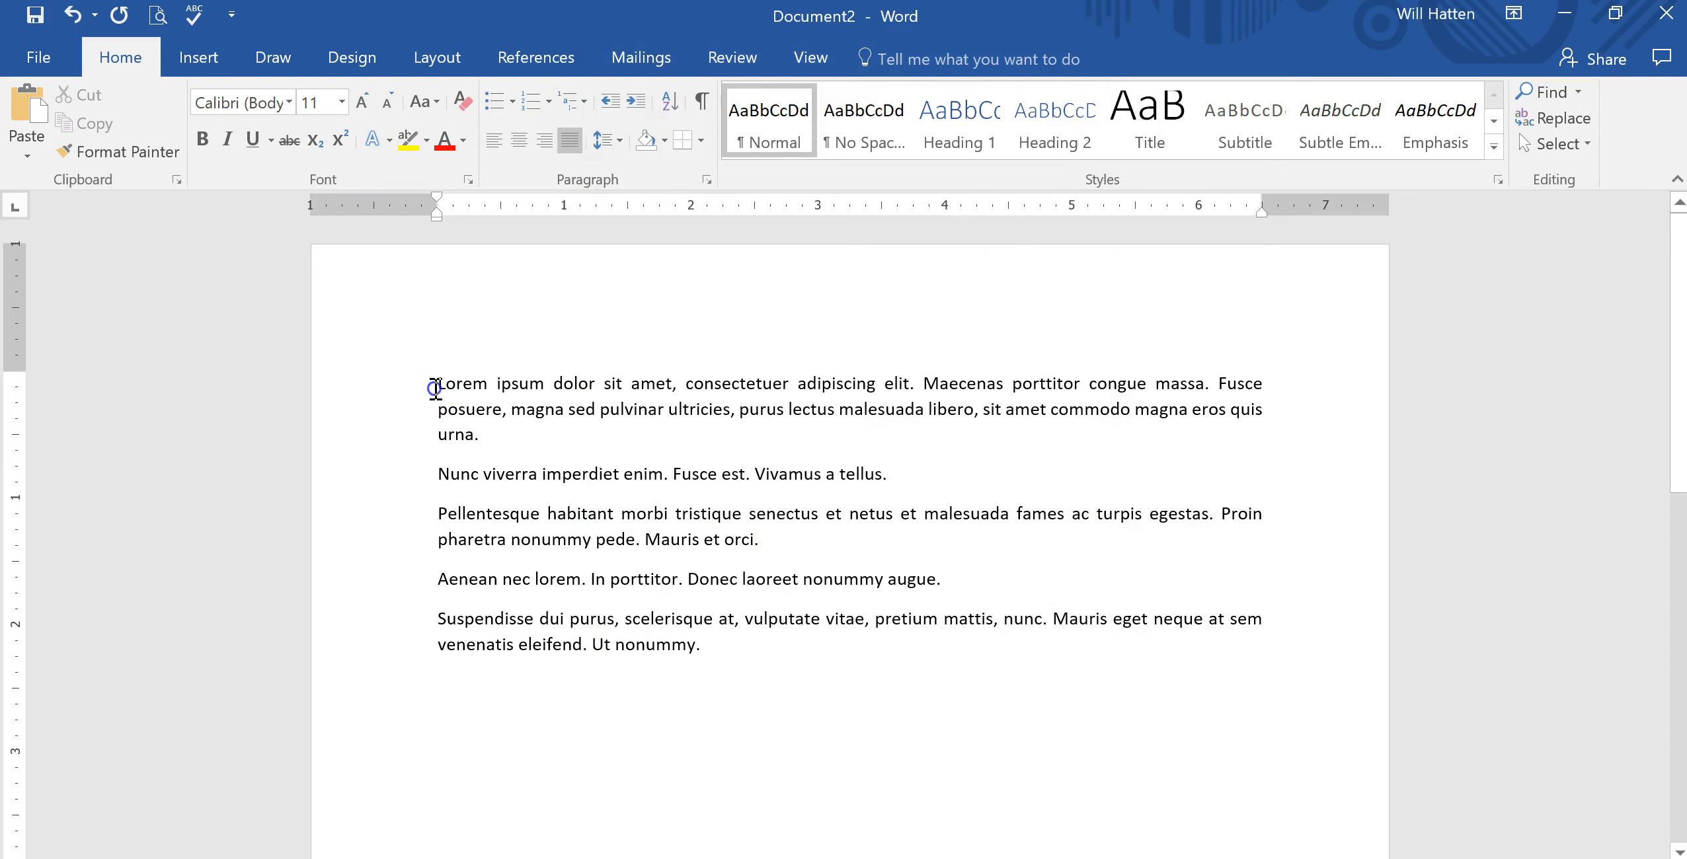
Select the whole document and give it a 1" first-line indent in the Paragraph settings.
drag(428, 383, 813, 693)
click(275, 361)
triple_click(278, 373)
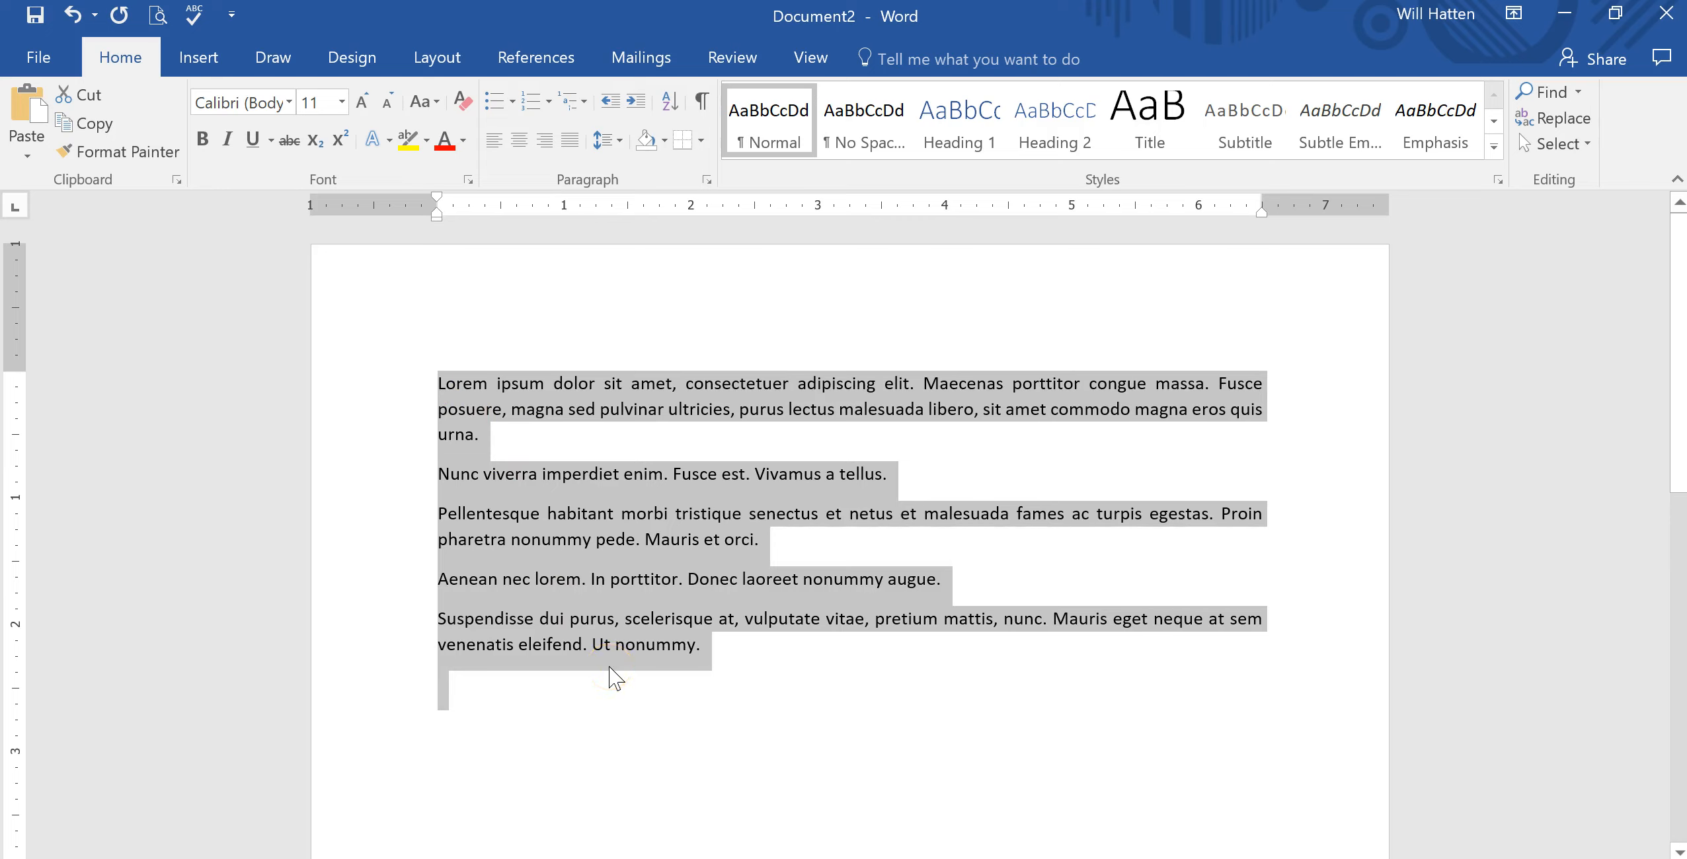
click(706, 179)
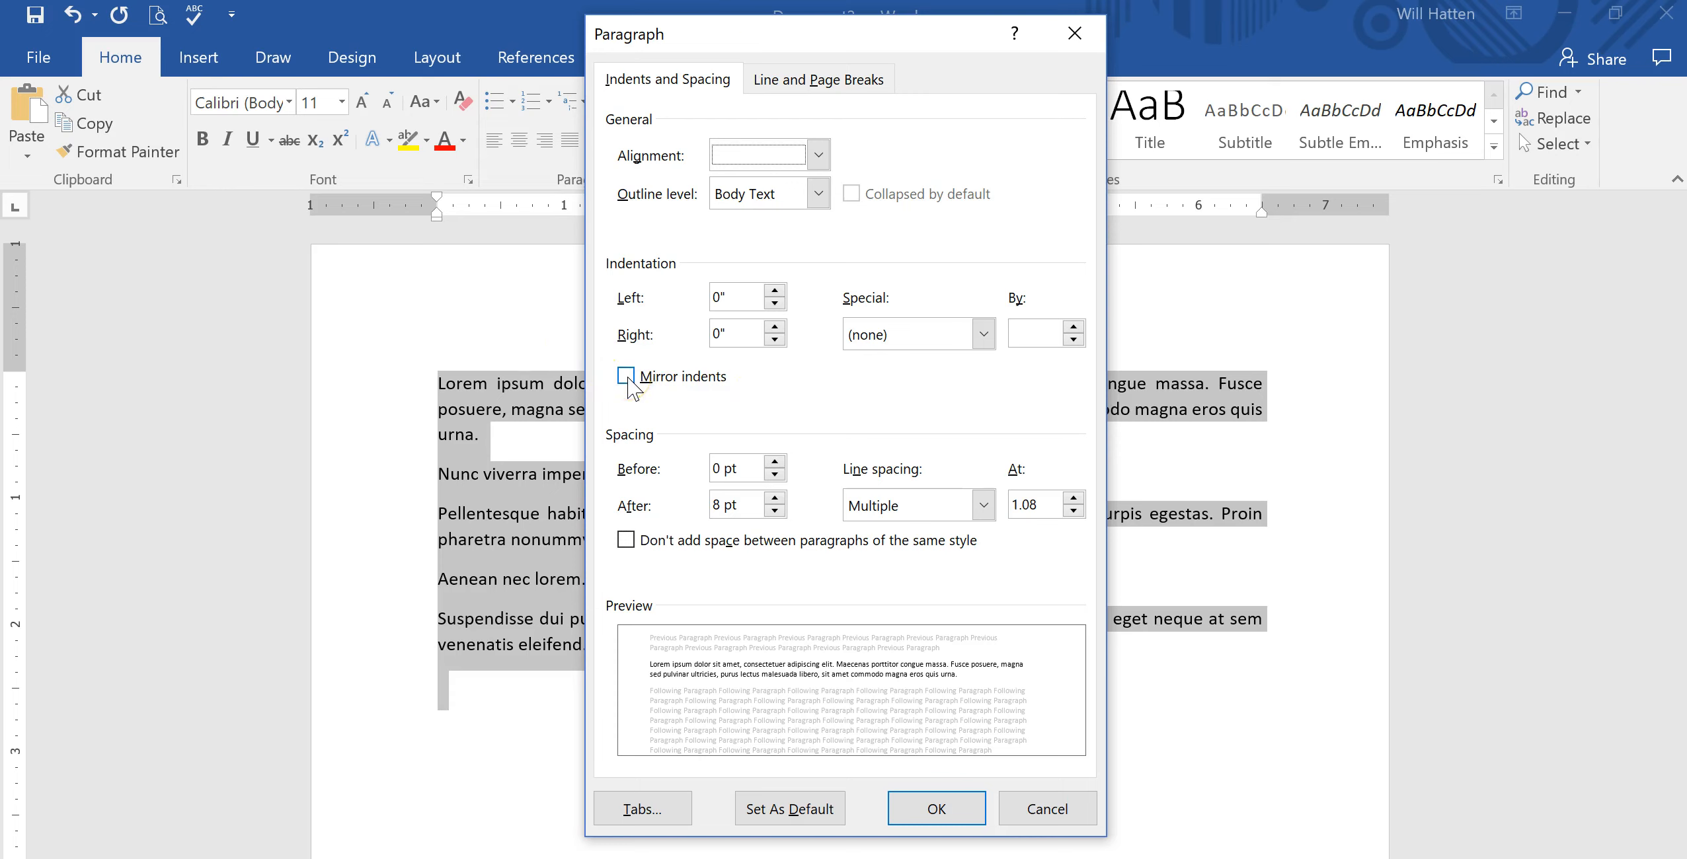
click(984, 335)
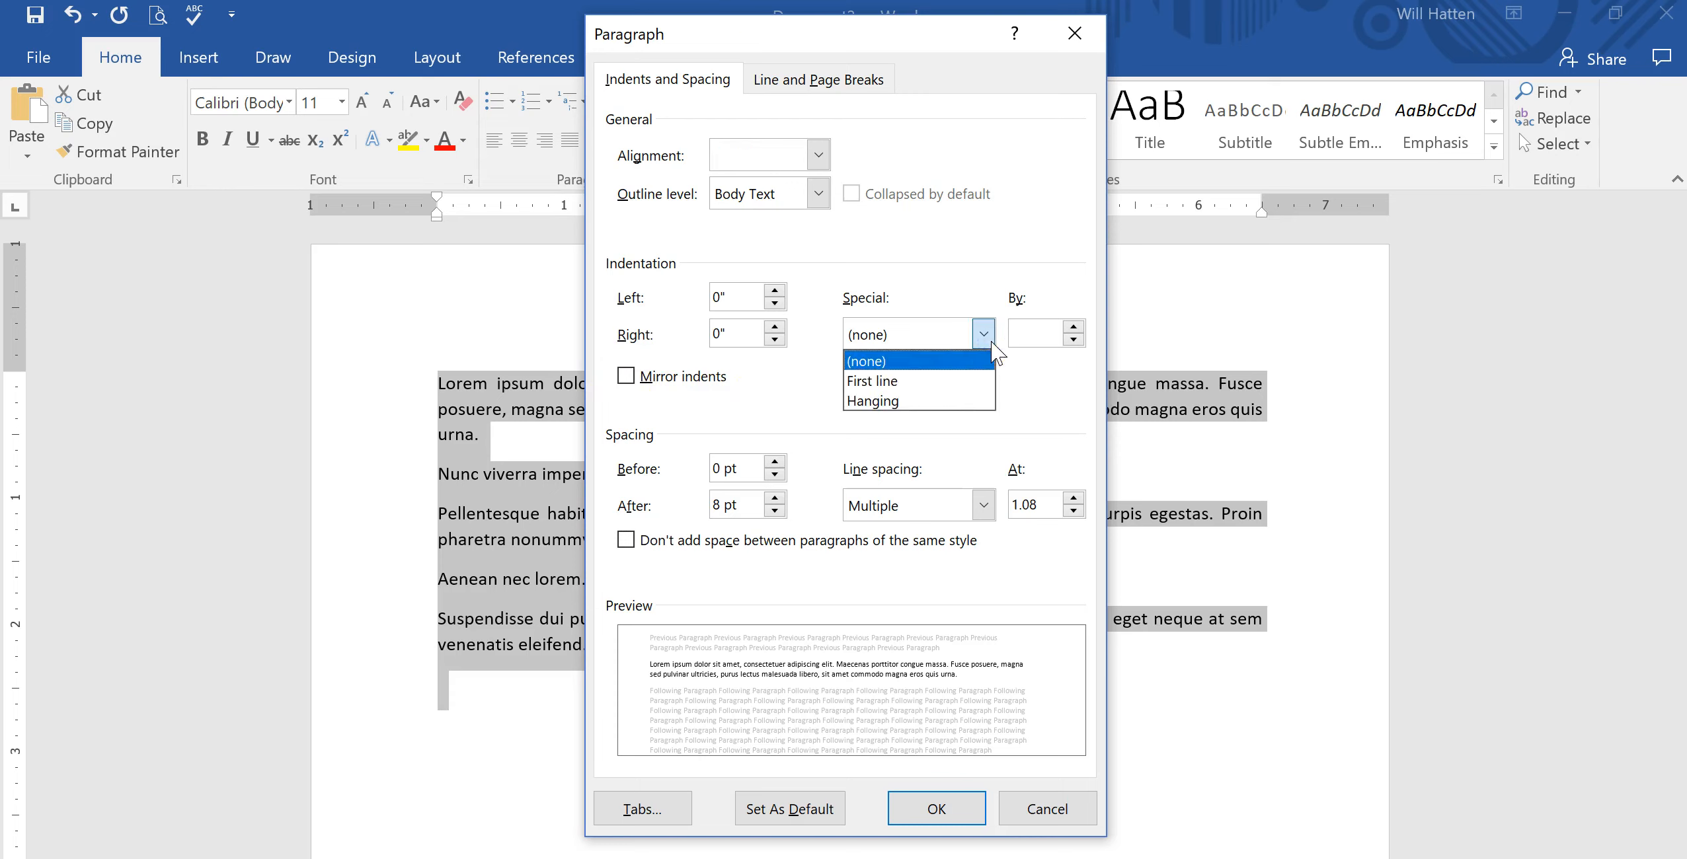
click(937, 400)
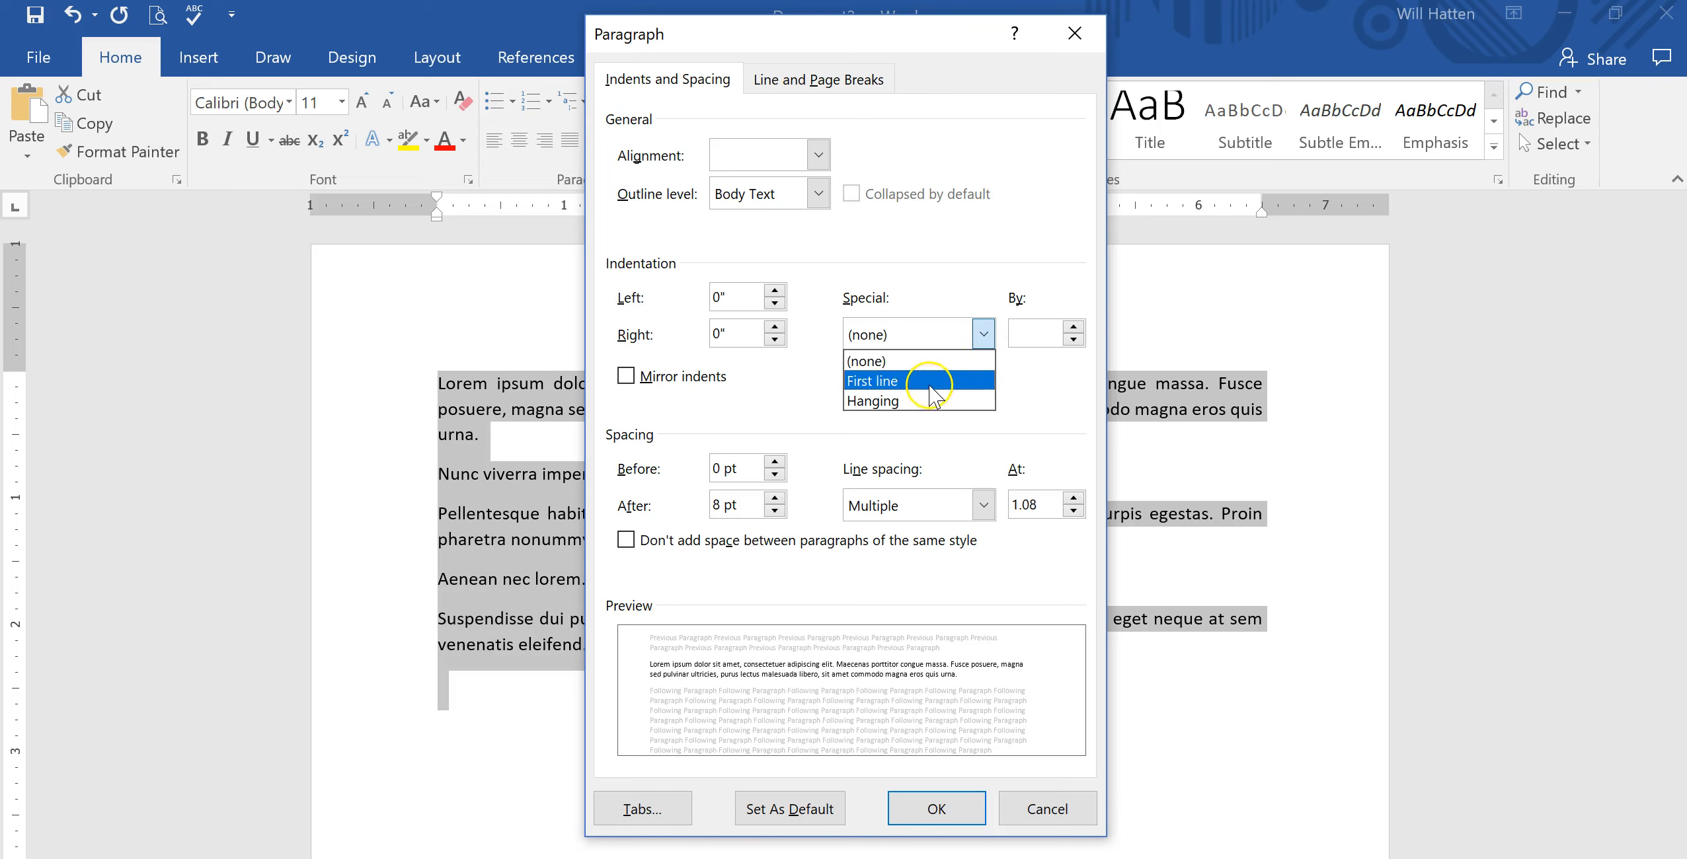
click(935, 382)
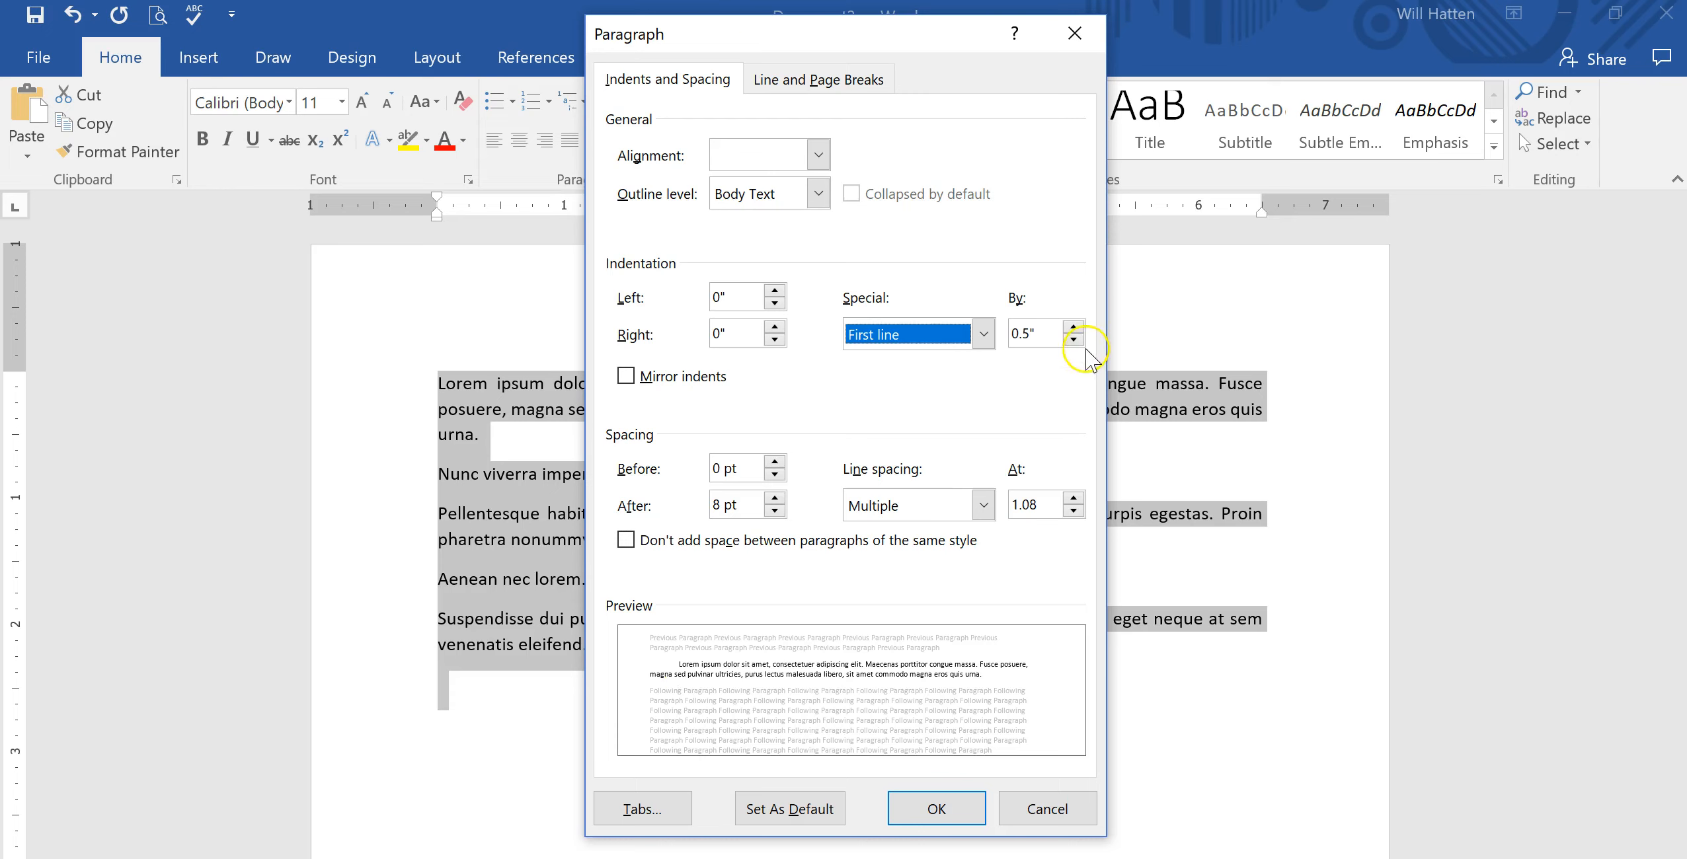
click(1073, 327)
click(1073, 327)
click(1073, 327)
click(1073, 326)
click(1073, 326)
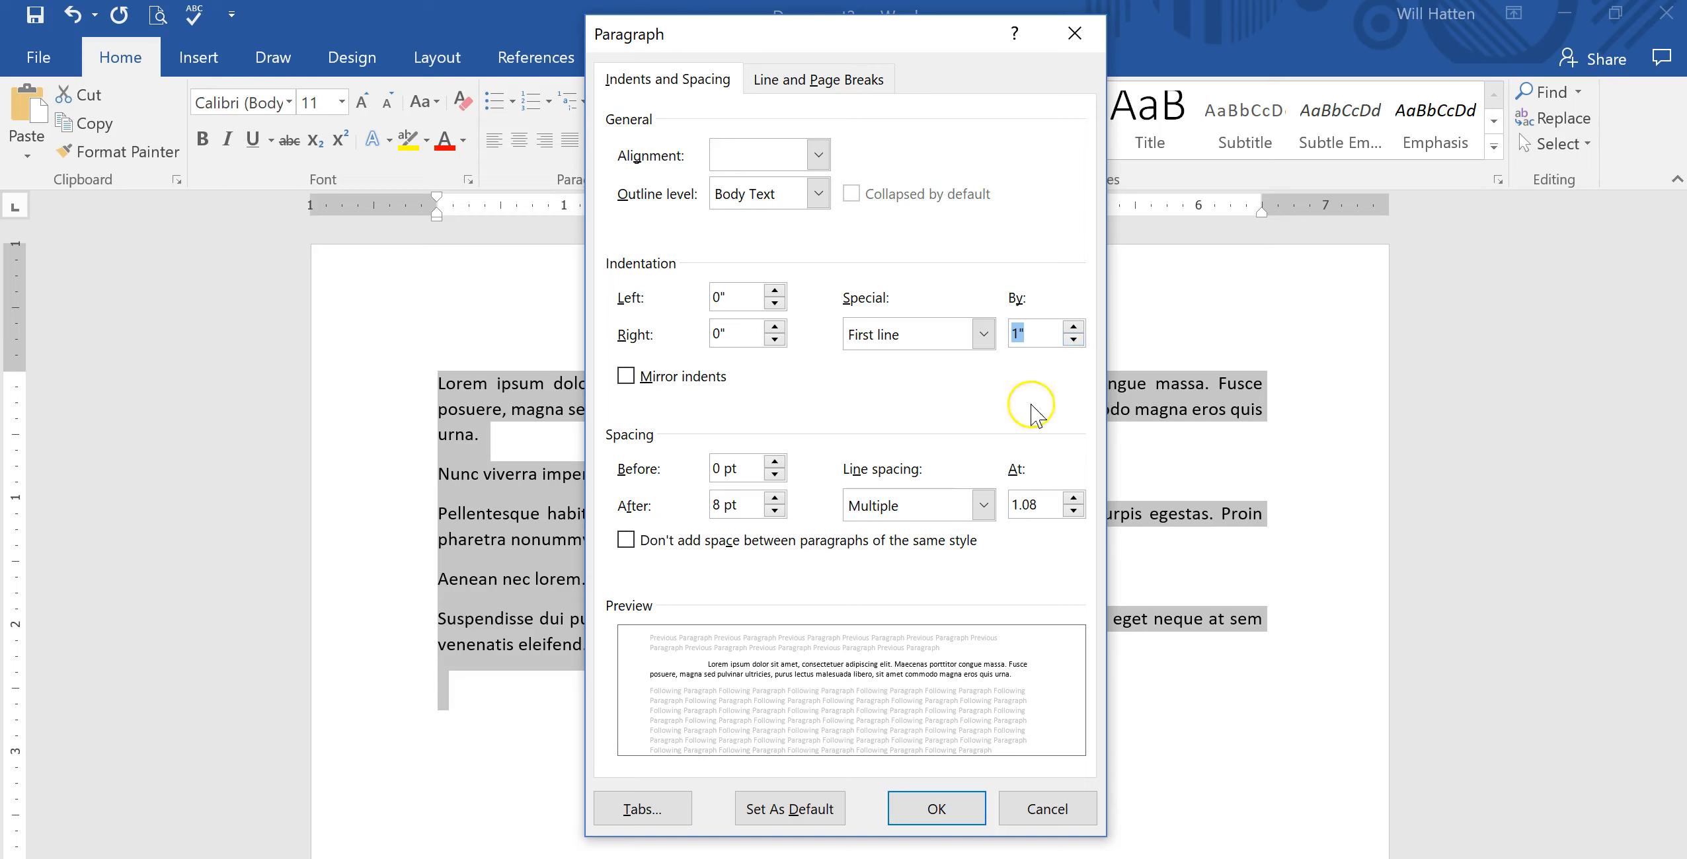
click(912, 803)
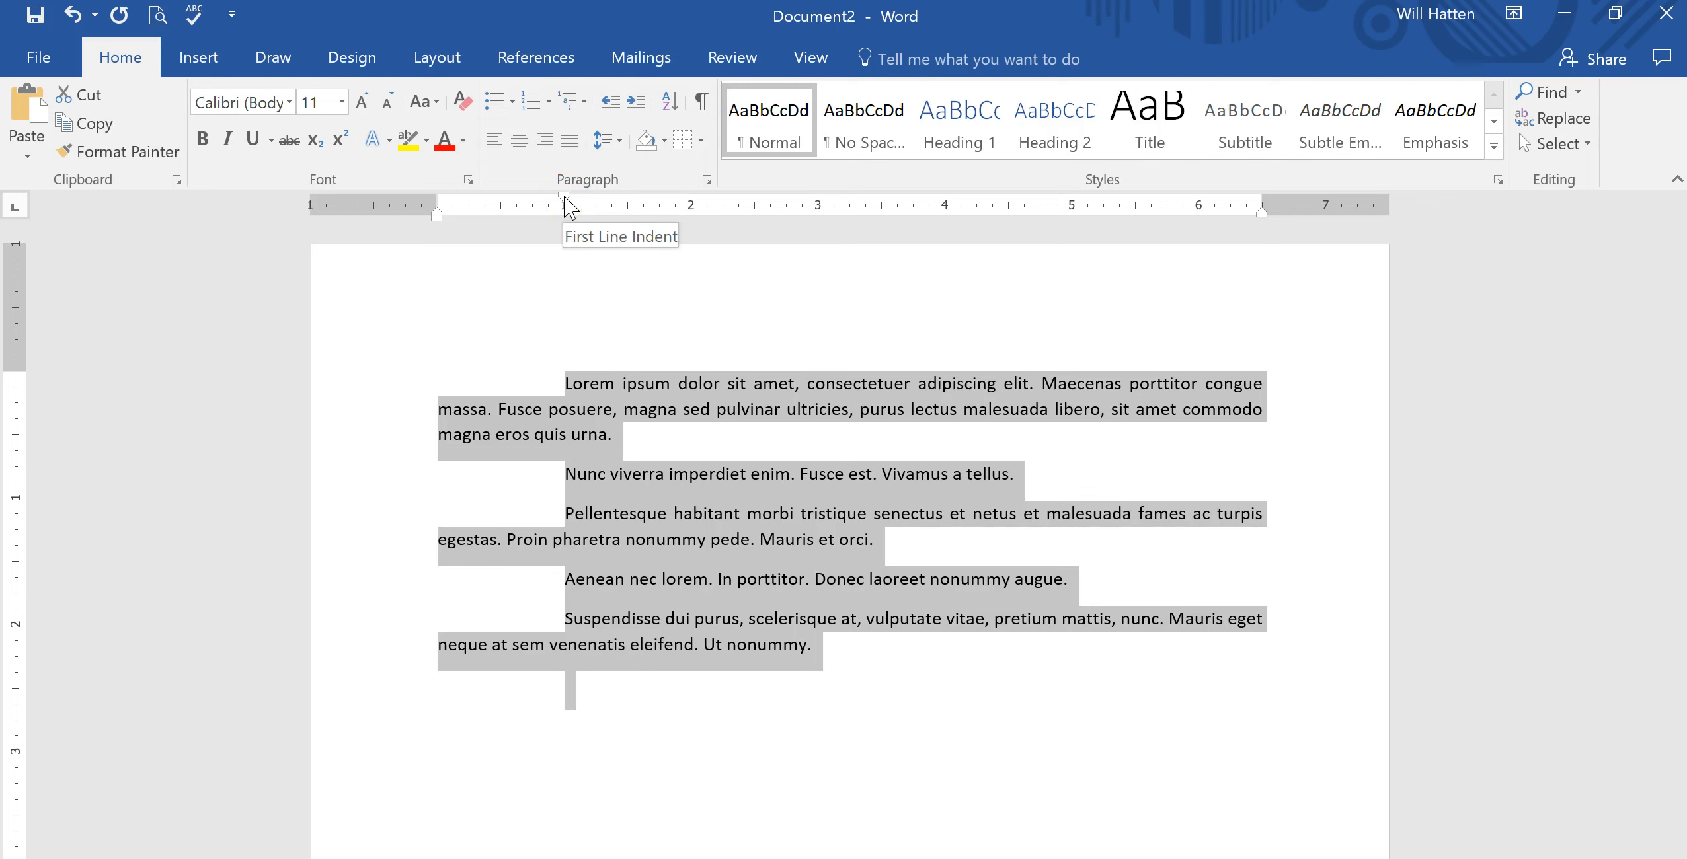
Move the first-line indent marker on the ruler back to the left margin.
mouse_move(565, 200)
mouse_down()
mouse_move(502, 197)
mouse_move(564, 199)
mouse_up()
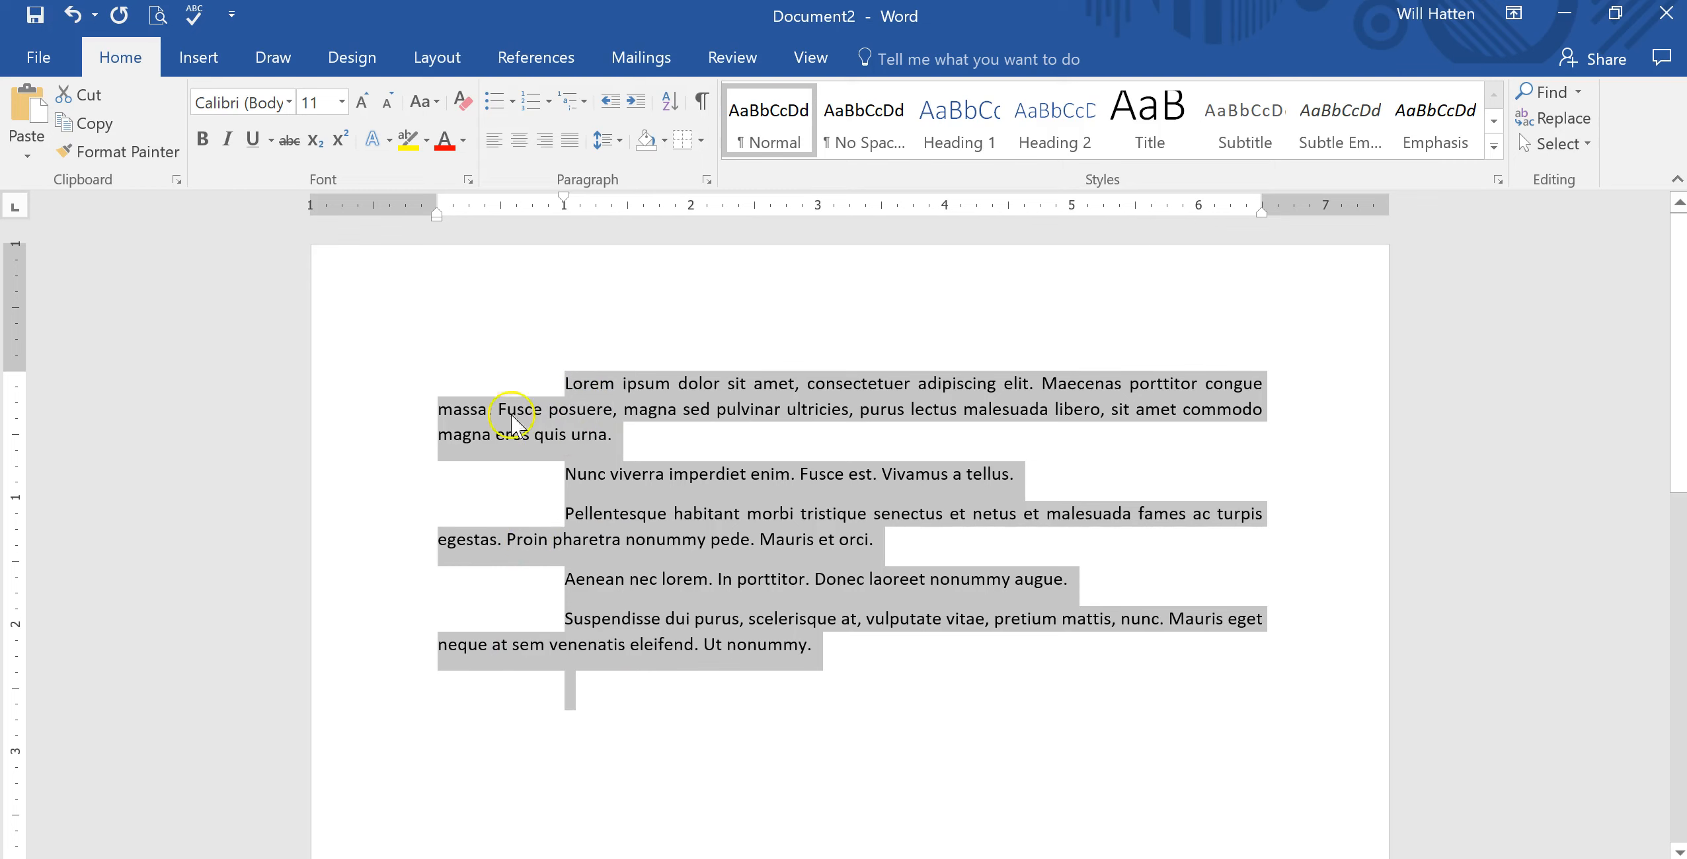
mouse_move(564, 198)
mouse_down()
mouse_move(512, 201)
mouse_move(566, 201)
mouse_up()
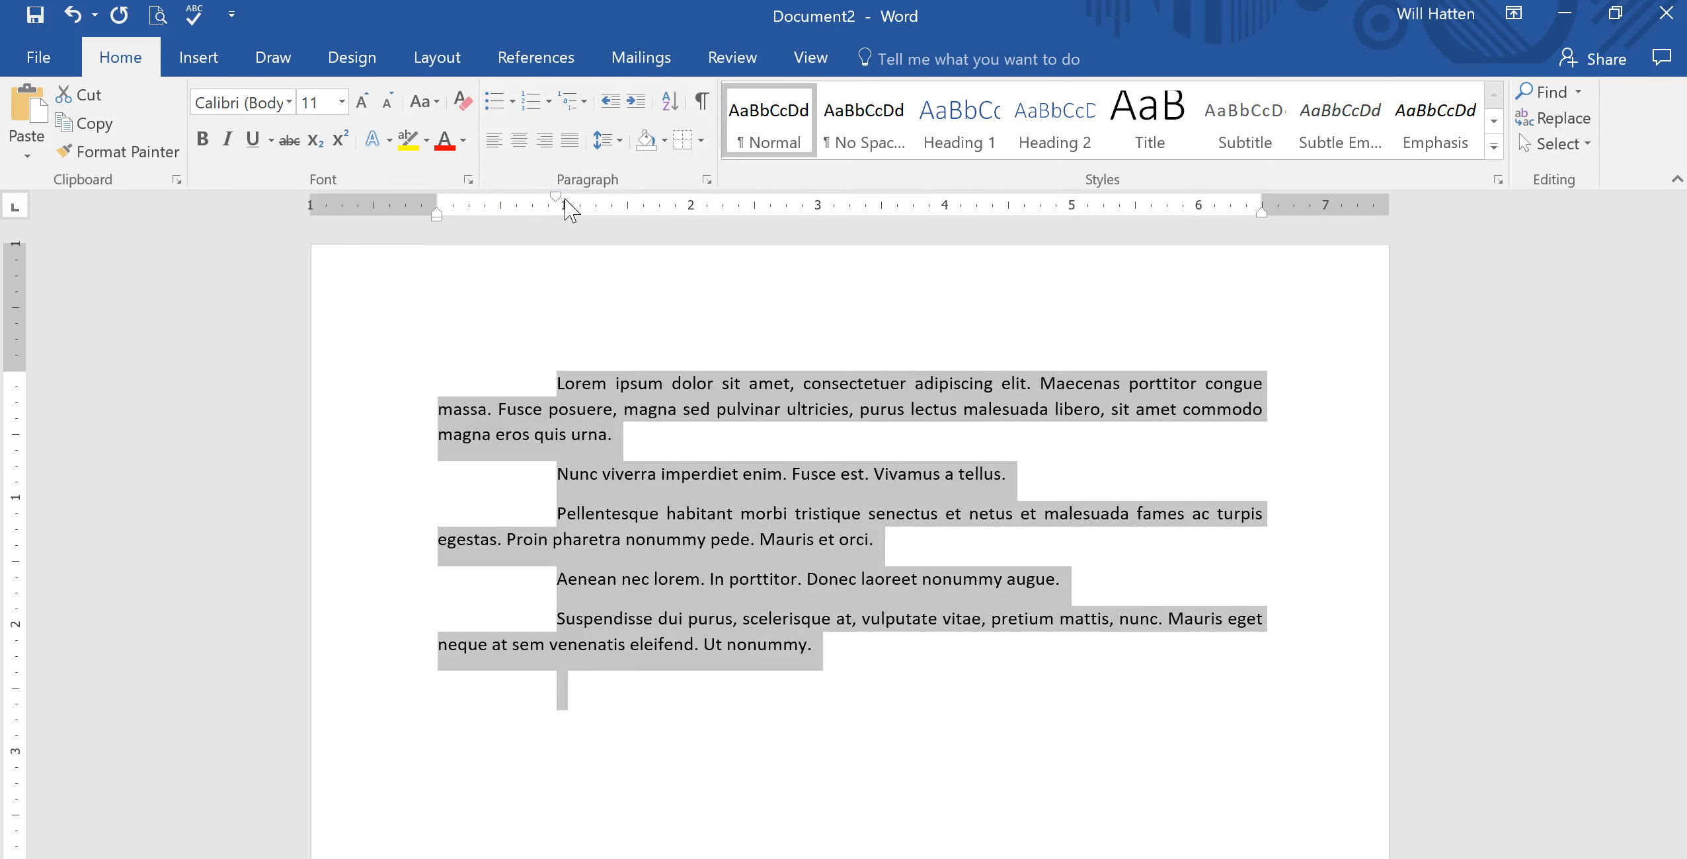
drag(557, 197, 437, 209)
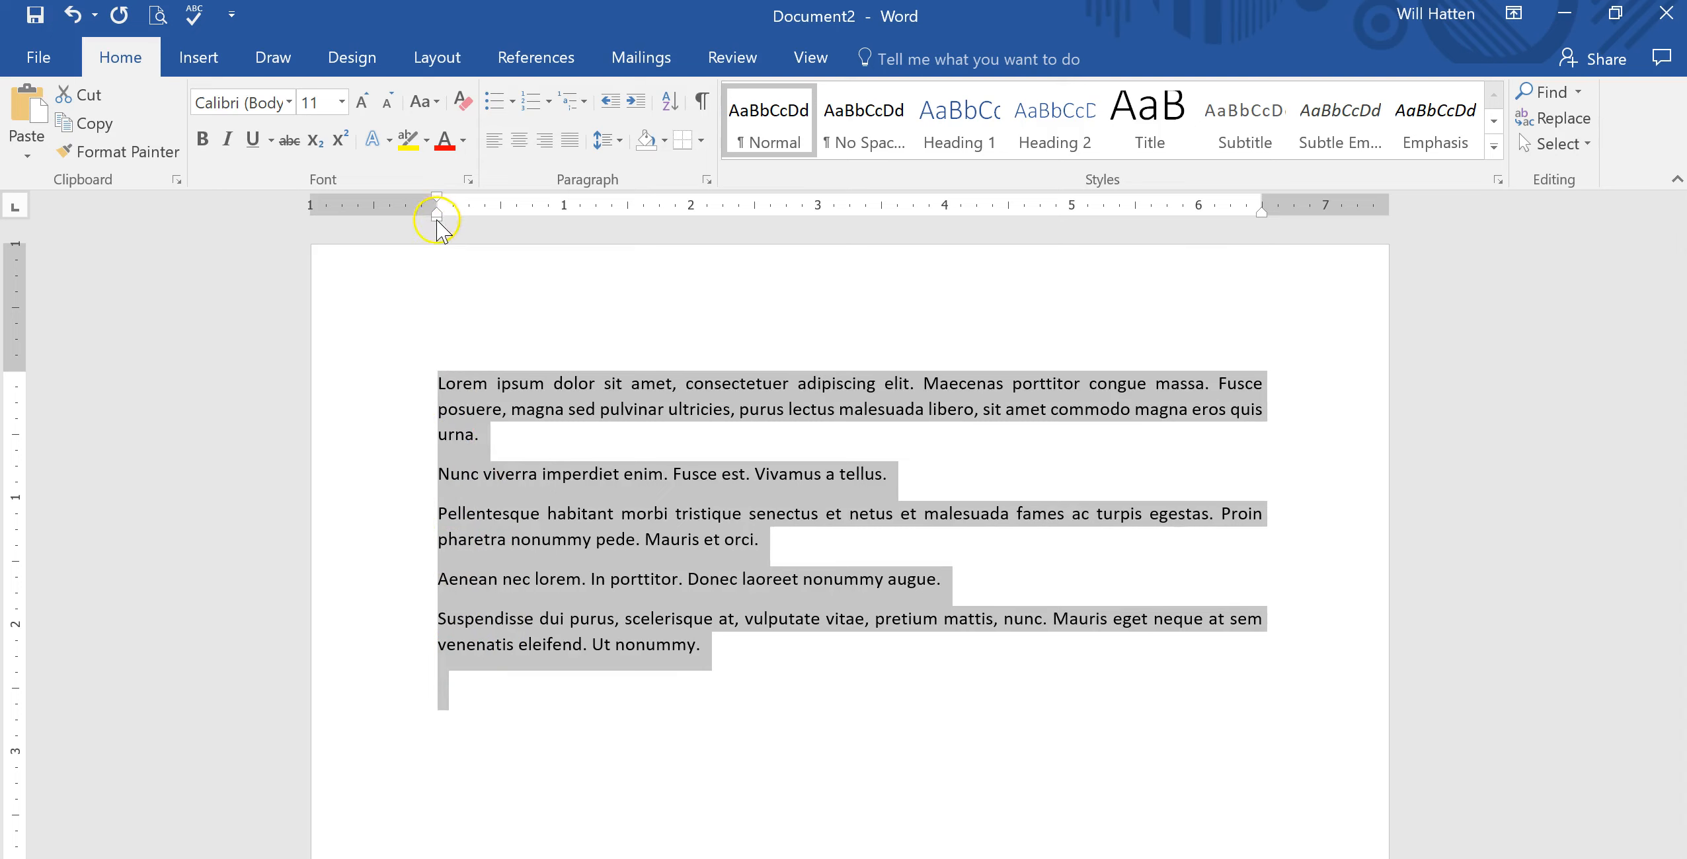
Select all text and shift the left indent slightly right, about 0.06", with the ruler marker.
mouse_move(437, 224)
mouse_down()
mouse_move(585, 226)
mouse_move(443, 225)
mouse_move(558, 213)
mouse_move(436, 228)
mouse_up()
key(ctrl+a)
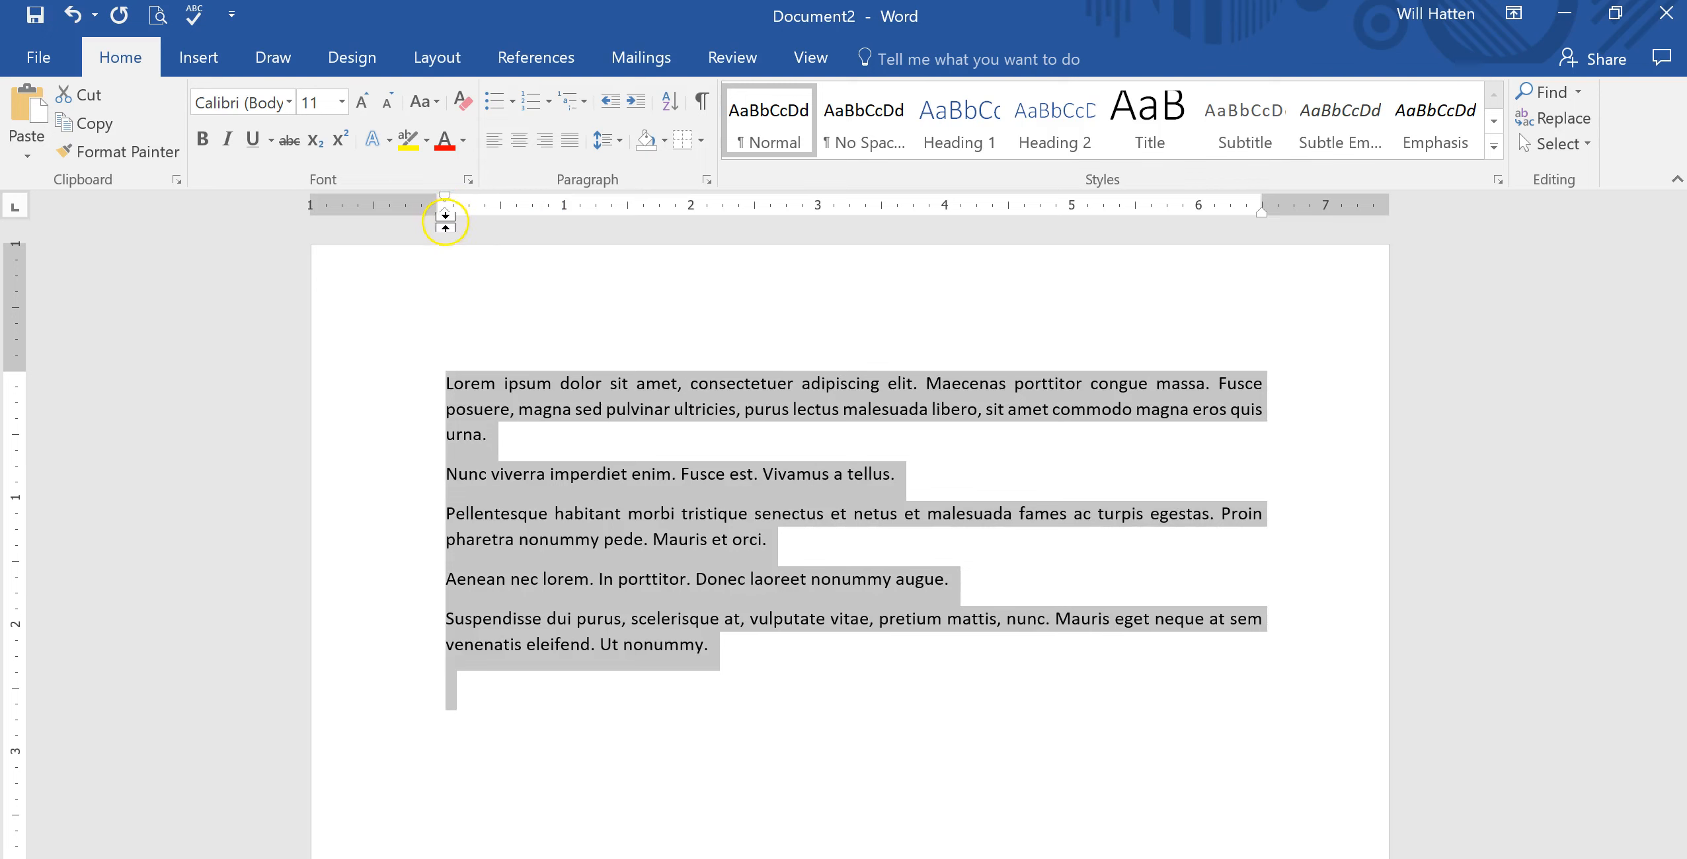
mouse_move(445, 220)
mouse_down()
mouse_move(489, 218)
mouse_move(444, 222)
mouse_up()
click(443, 247)
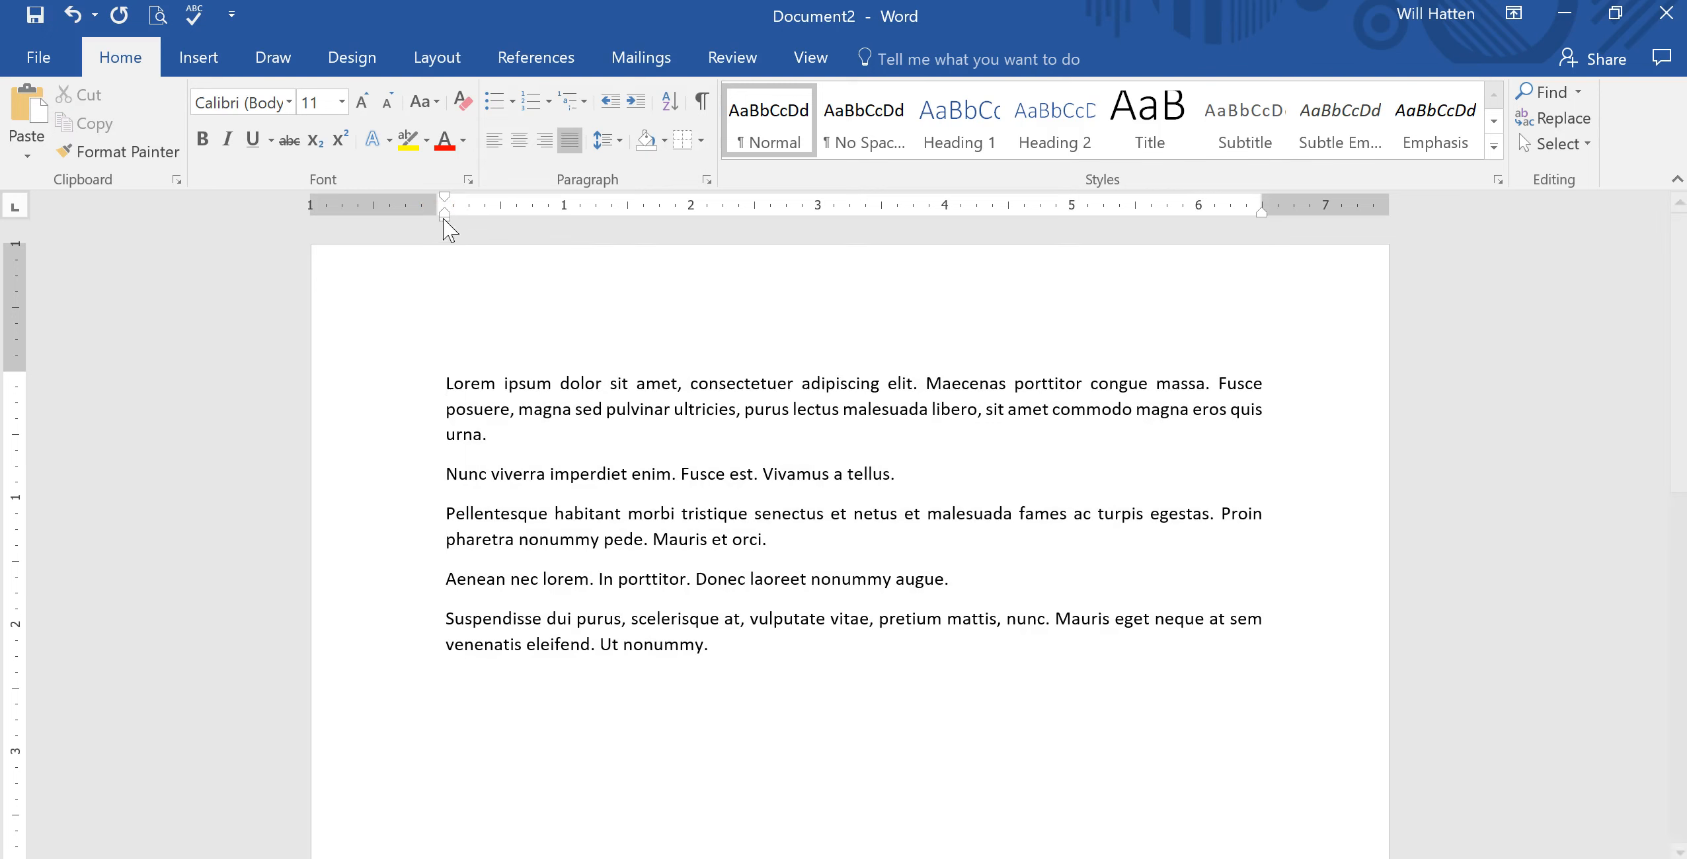
Select all paragraphs and apply a 0.5" hanging indent in the Paragraph settings.
drag(425, 397, 866, 708)
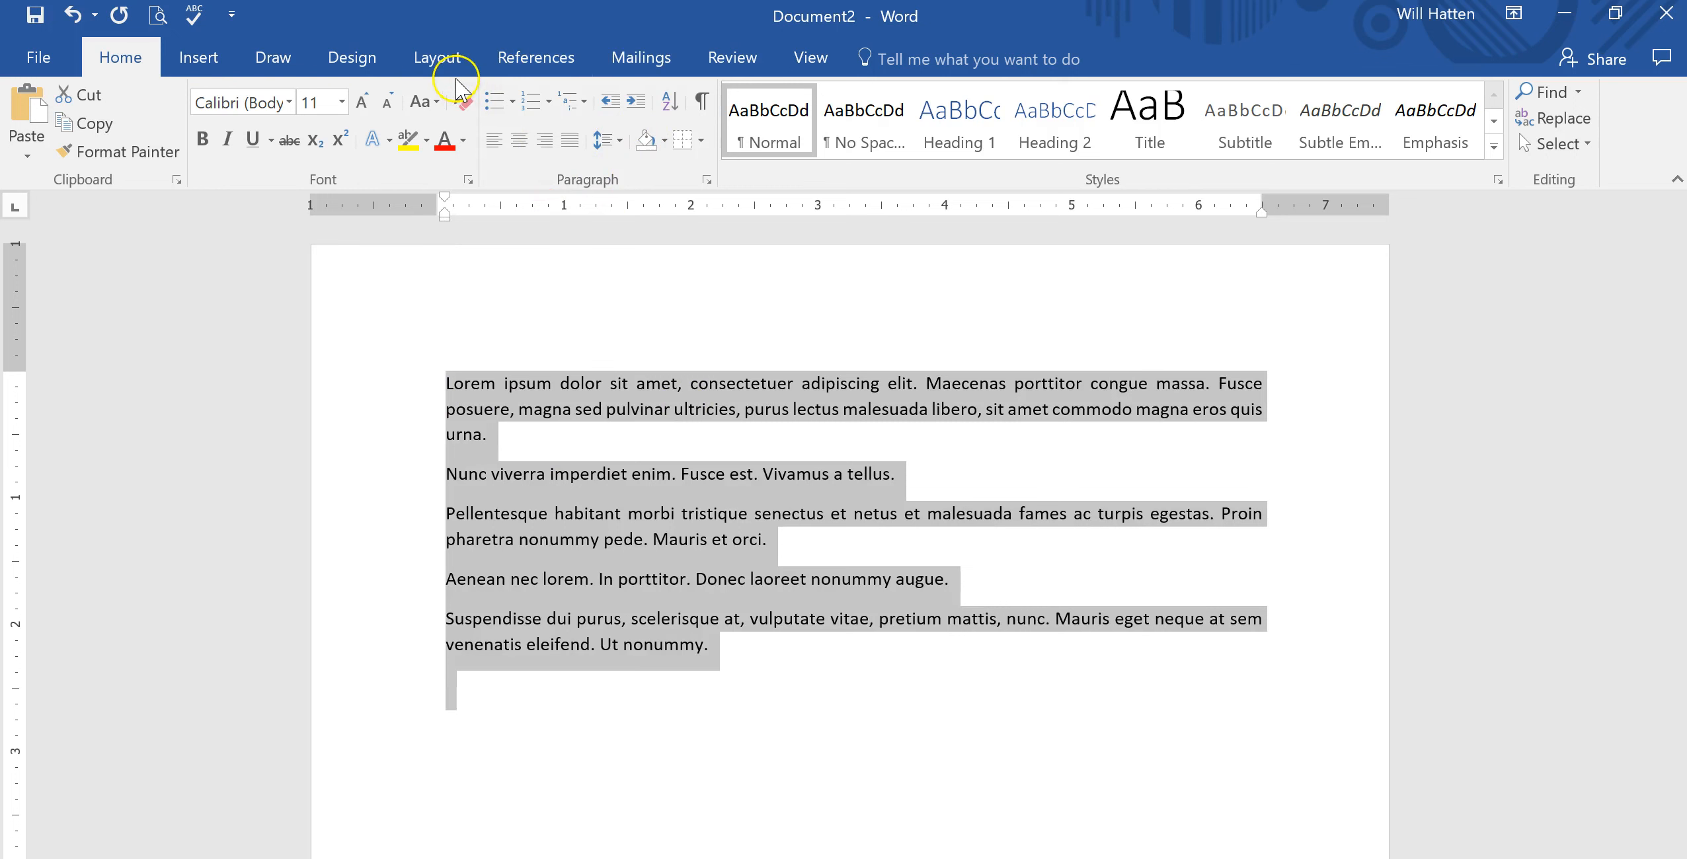
click(706, 177)
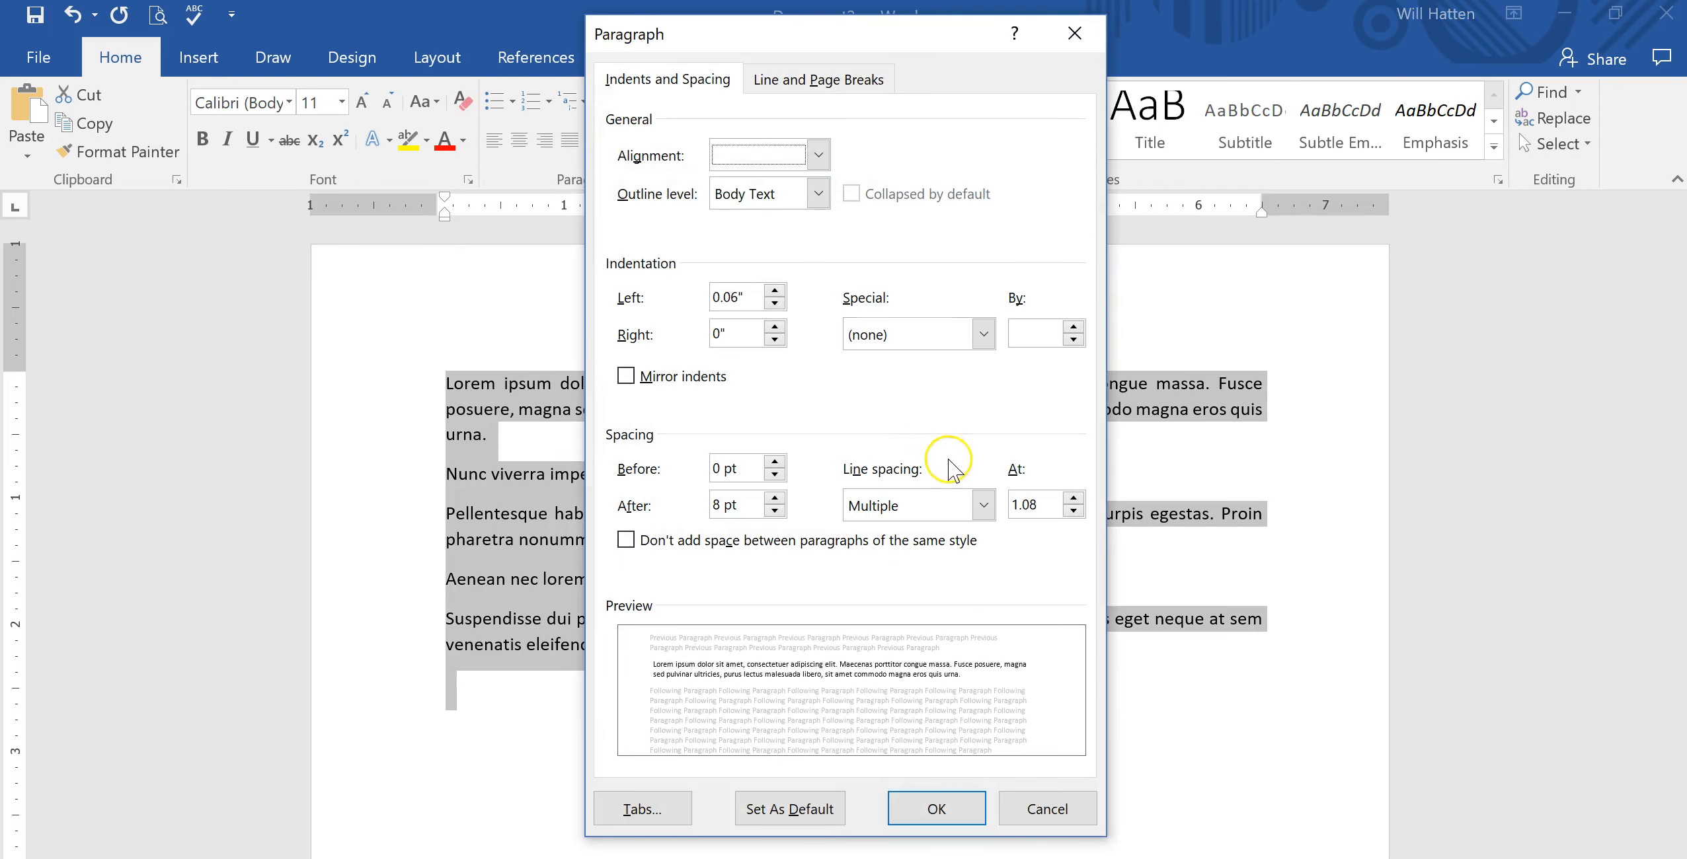
click(983, 335)
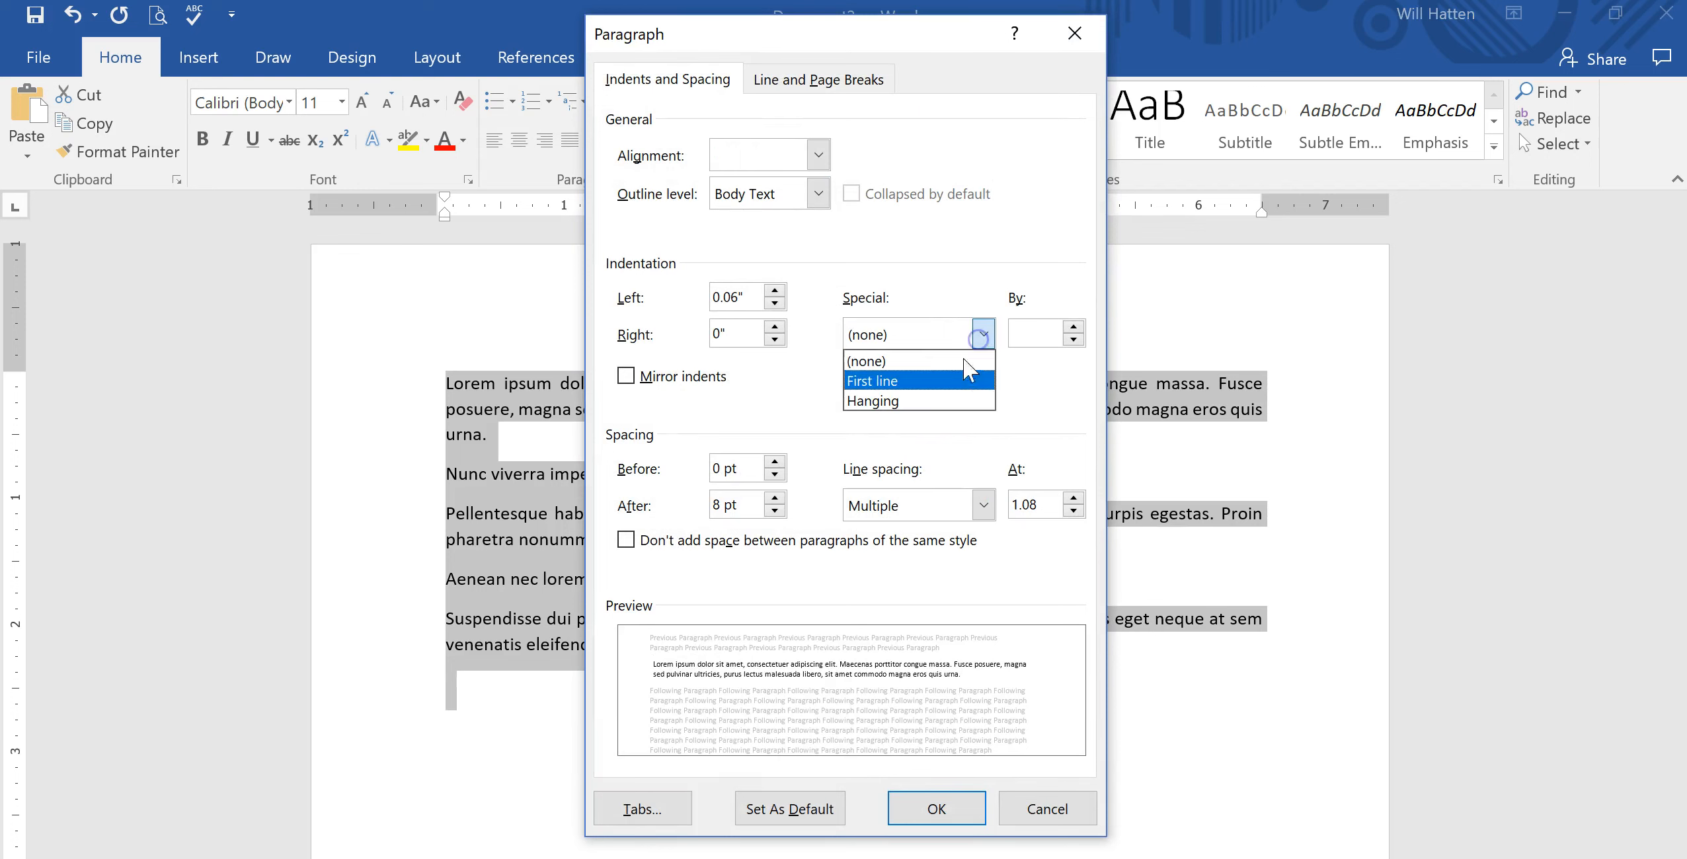
click(940, 400)
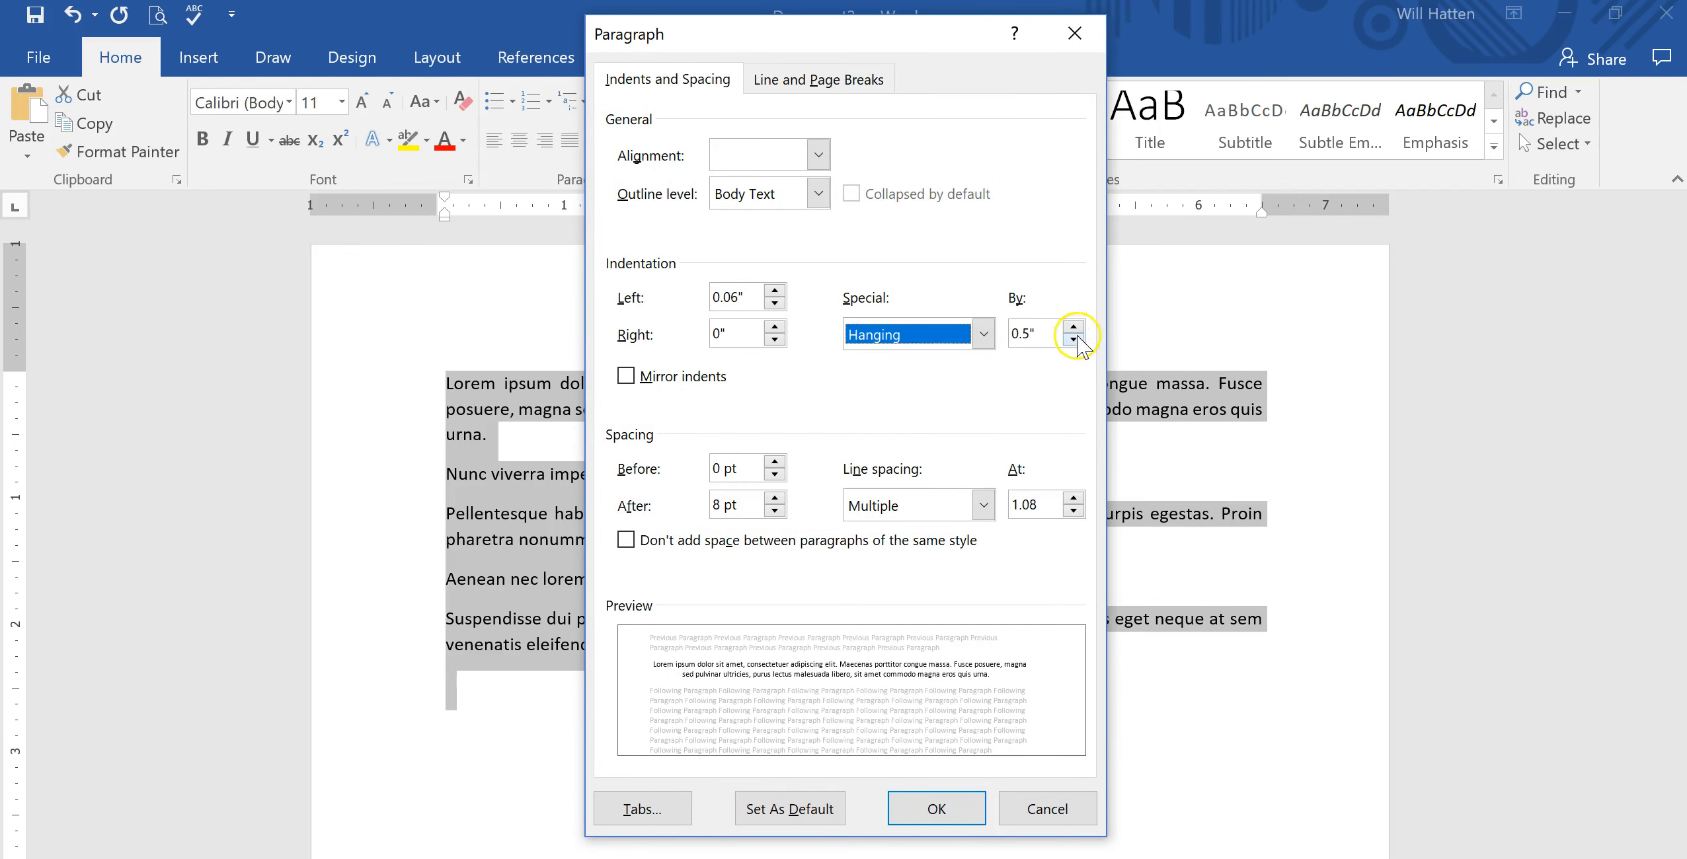
click(914, 810)
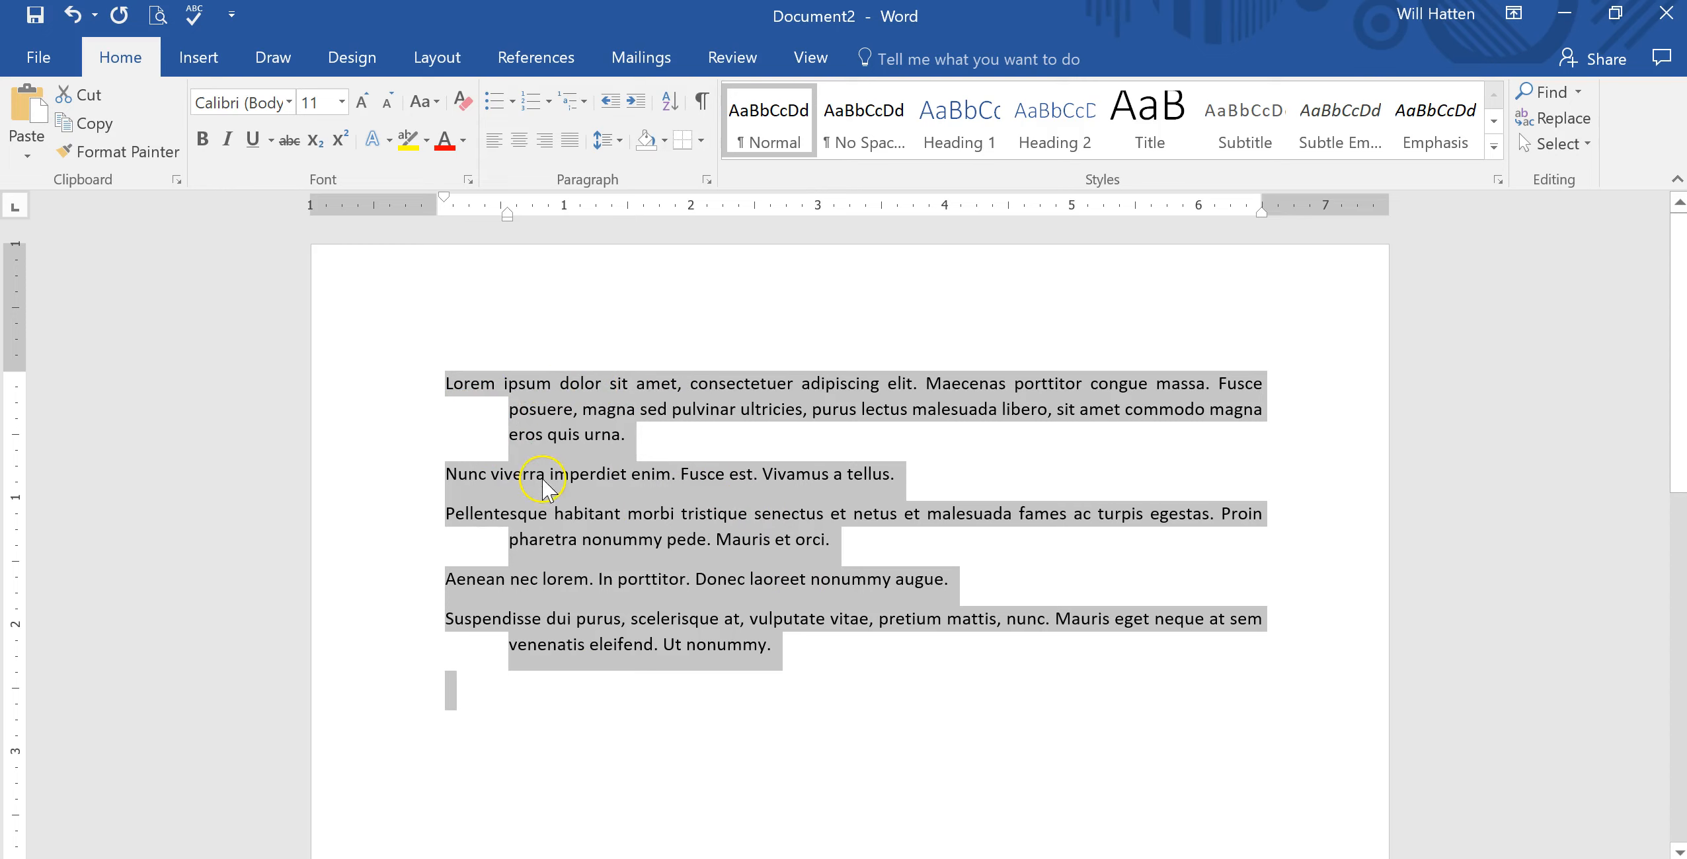
click(448, 476)
drag(447, 475, 935, 465)
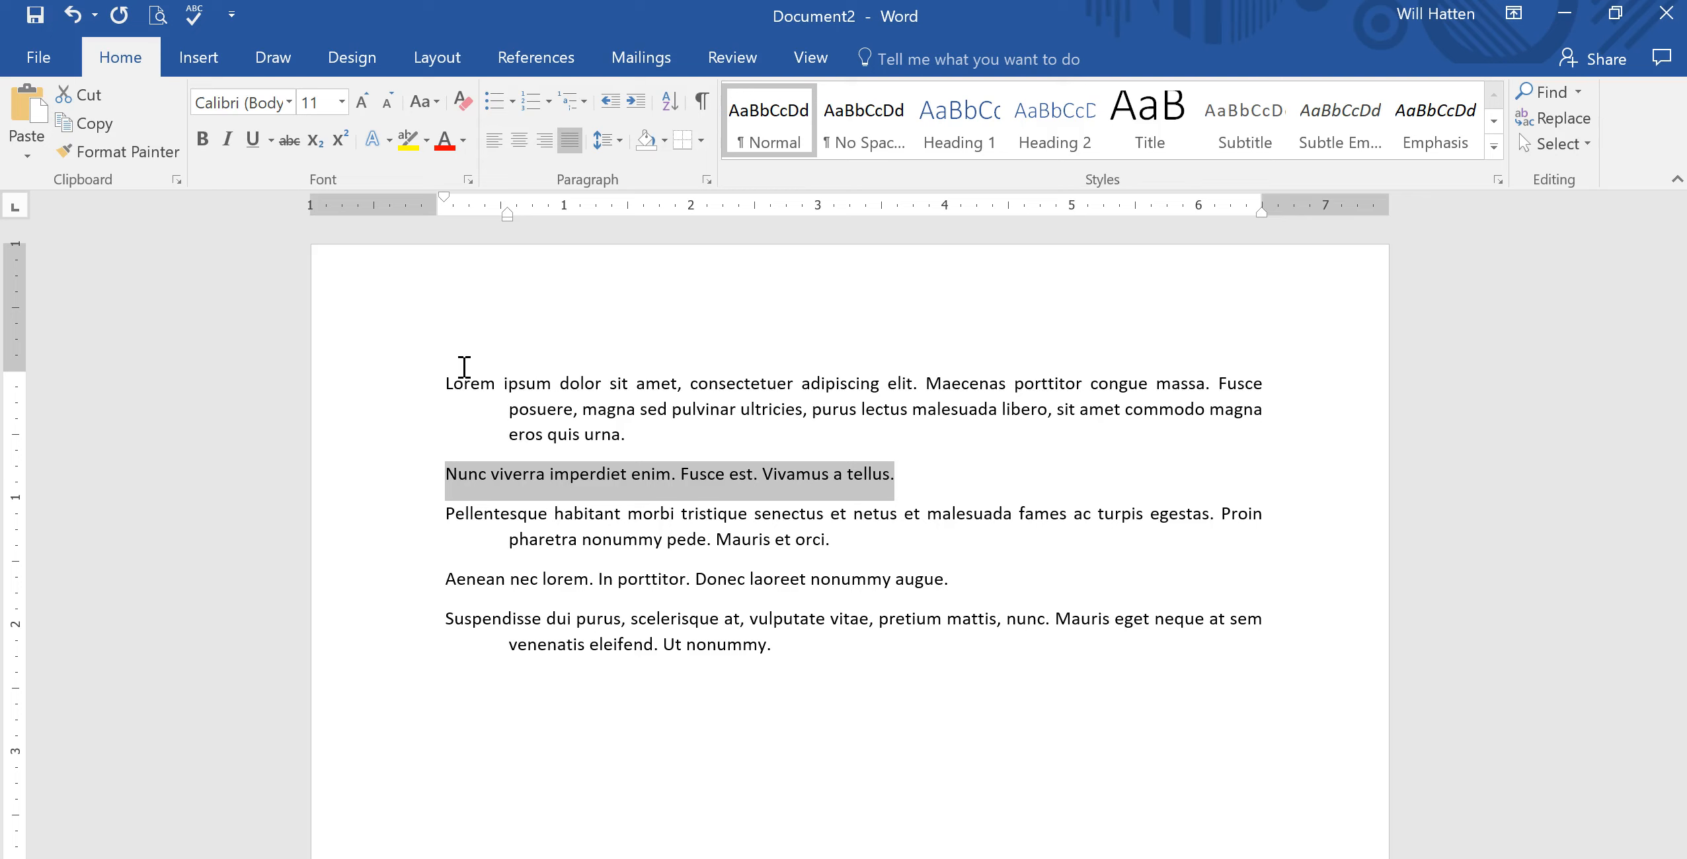
click(453, 385)
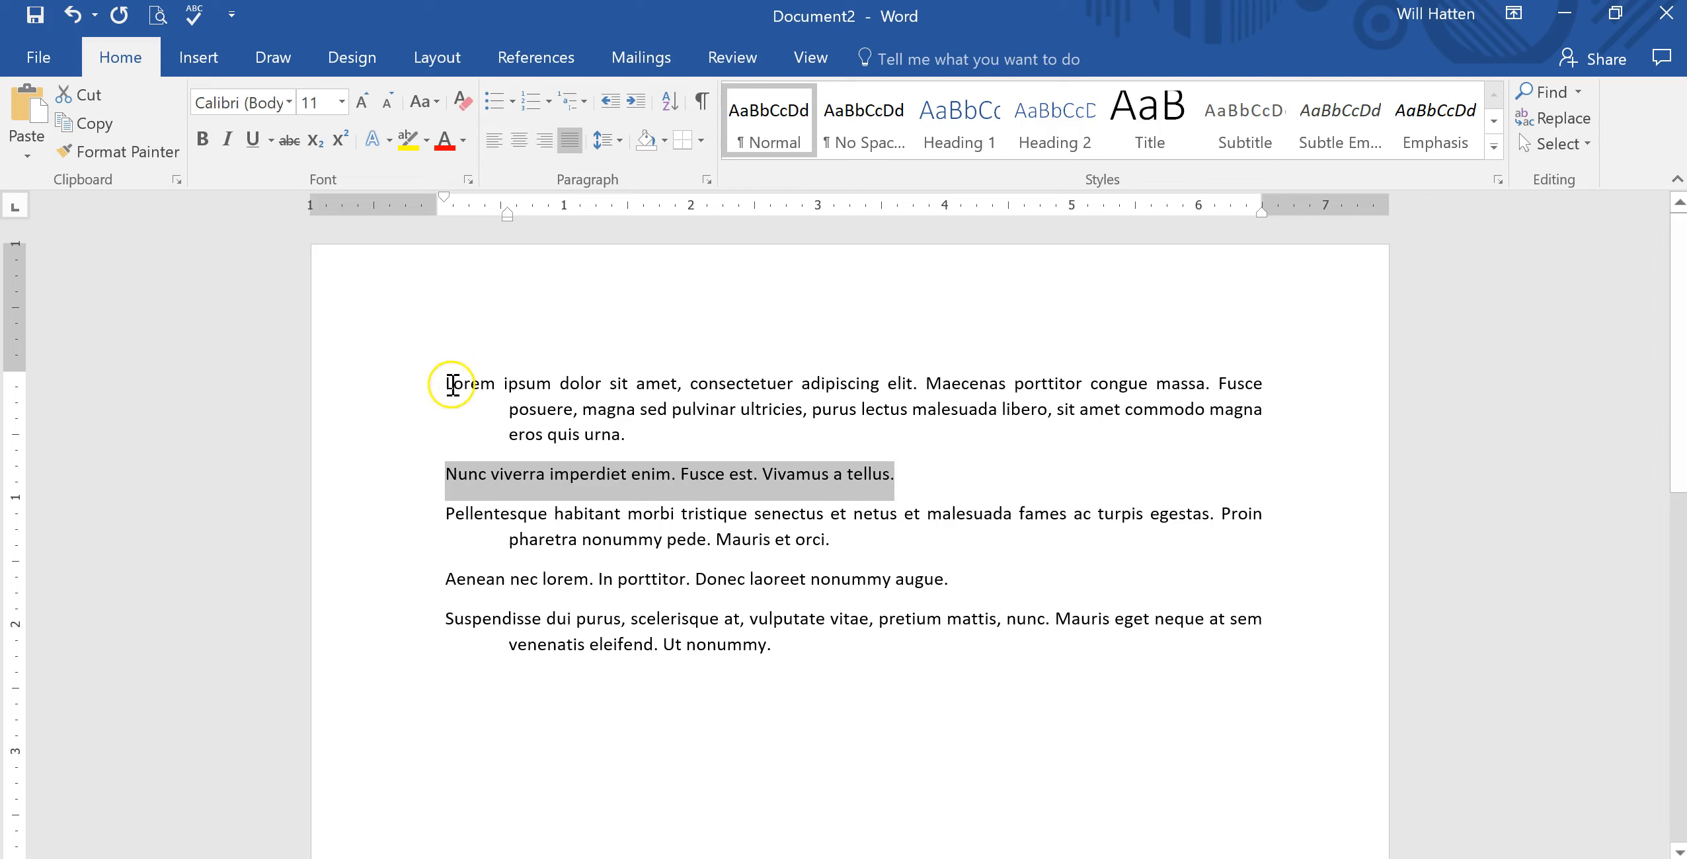
Select all paragraphs and raise the hanging indent to 1.1" in the Paragraph settings.
drag(453, 384, 858, 663)
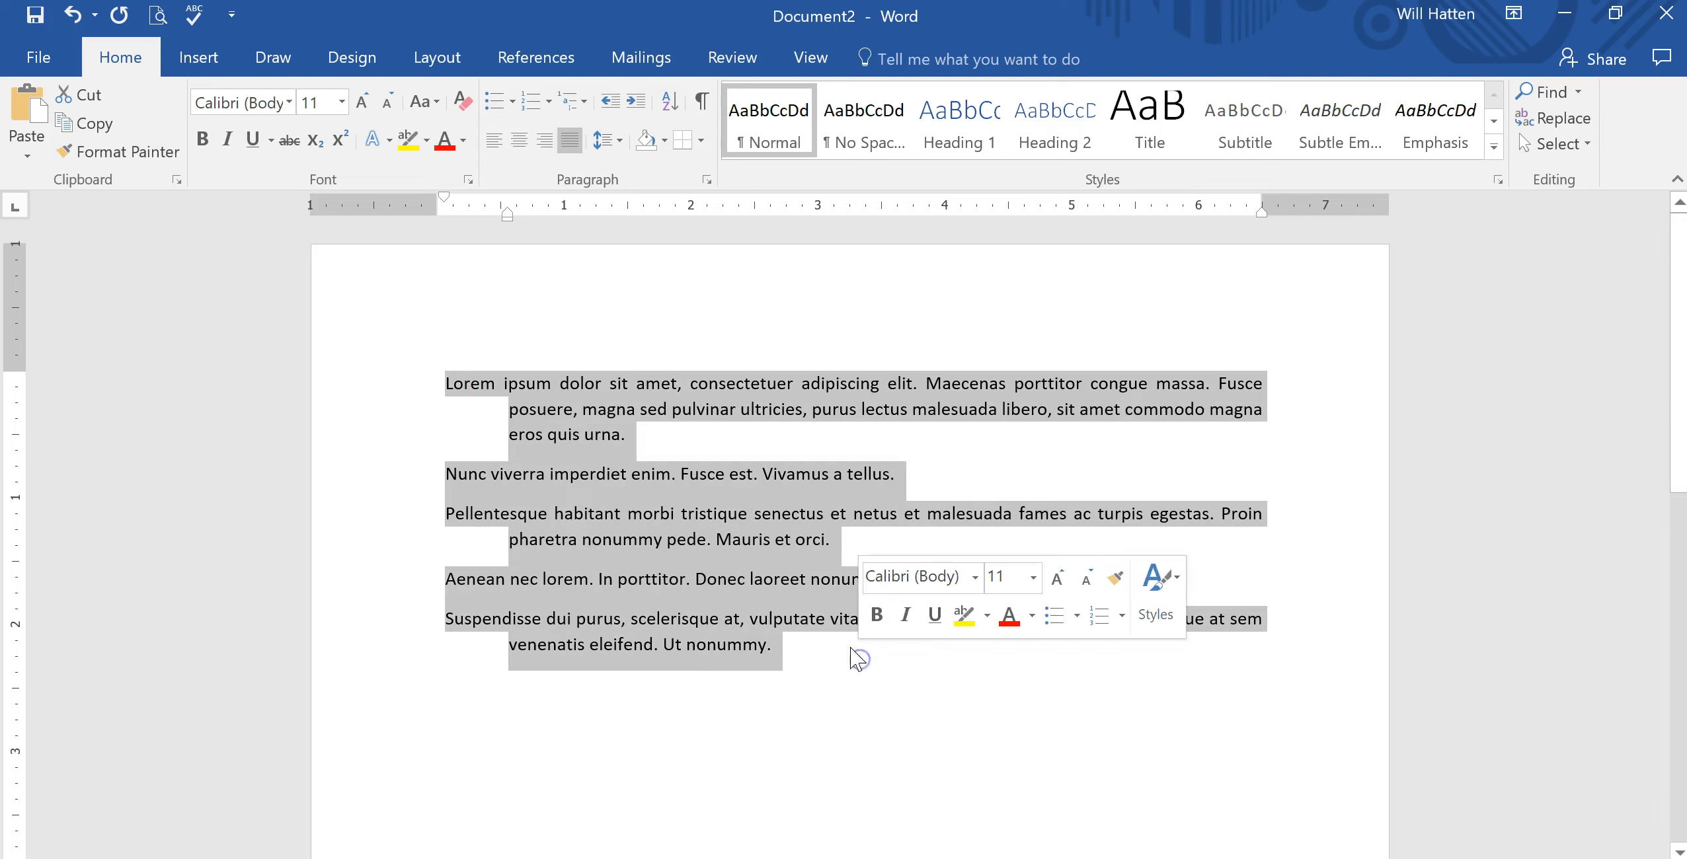
click(706, 180)
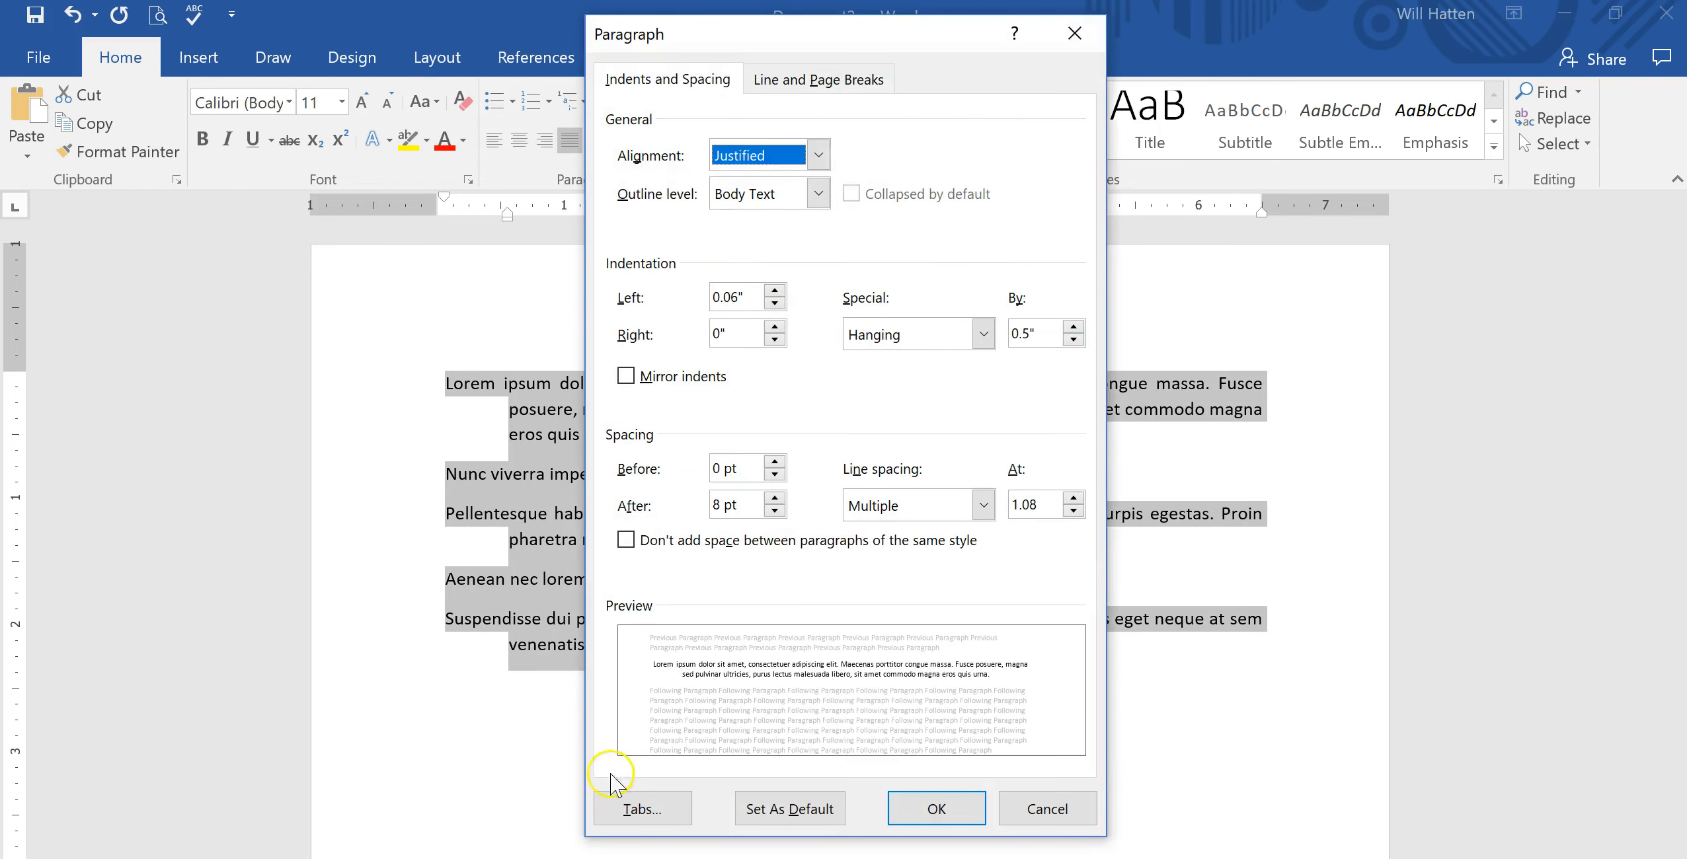
click(1074, 326)
click(1074, 327)
click(1073, 327)
click(1074, 326)
click(1073, 327)
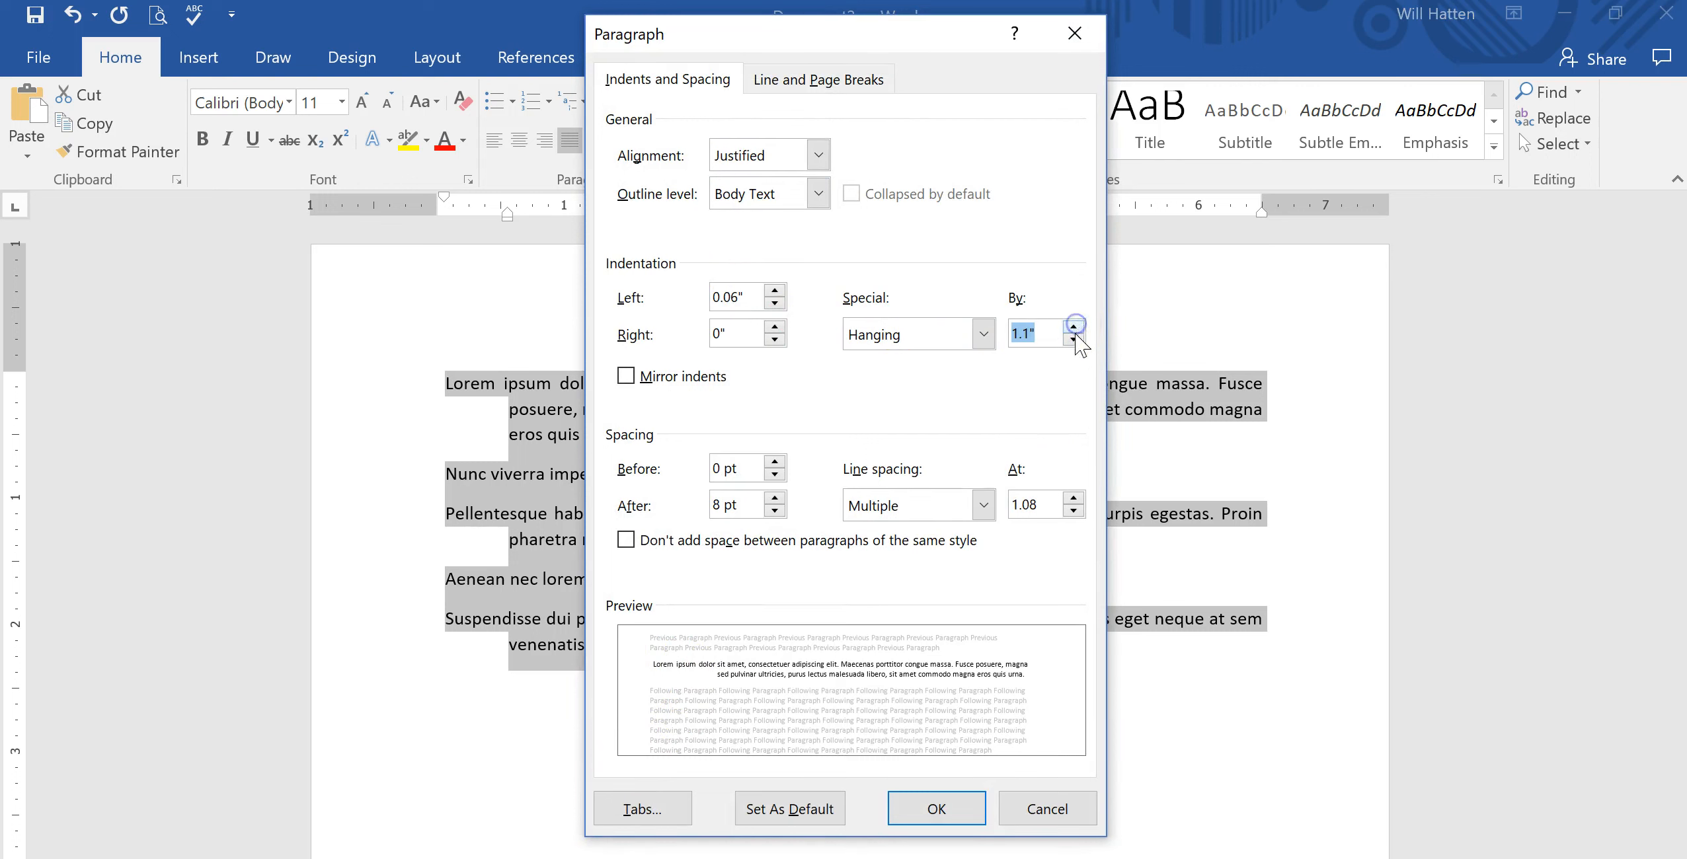
Remove the hanging indent by reducing it to 0" and setting Special indentation to (none) in the Paragraph settings.
click(1073, 340)
click(1074, 340)
click(1074, 340)
click(1074, 340)
click(1073, 340)
click(1073, 340)
click(1073, 340)
click(1073, 340)
click(1073, 340)
click(1073, 340)
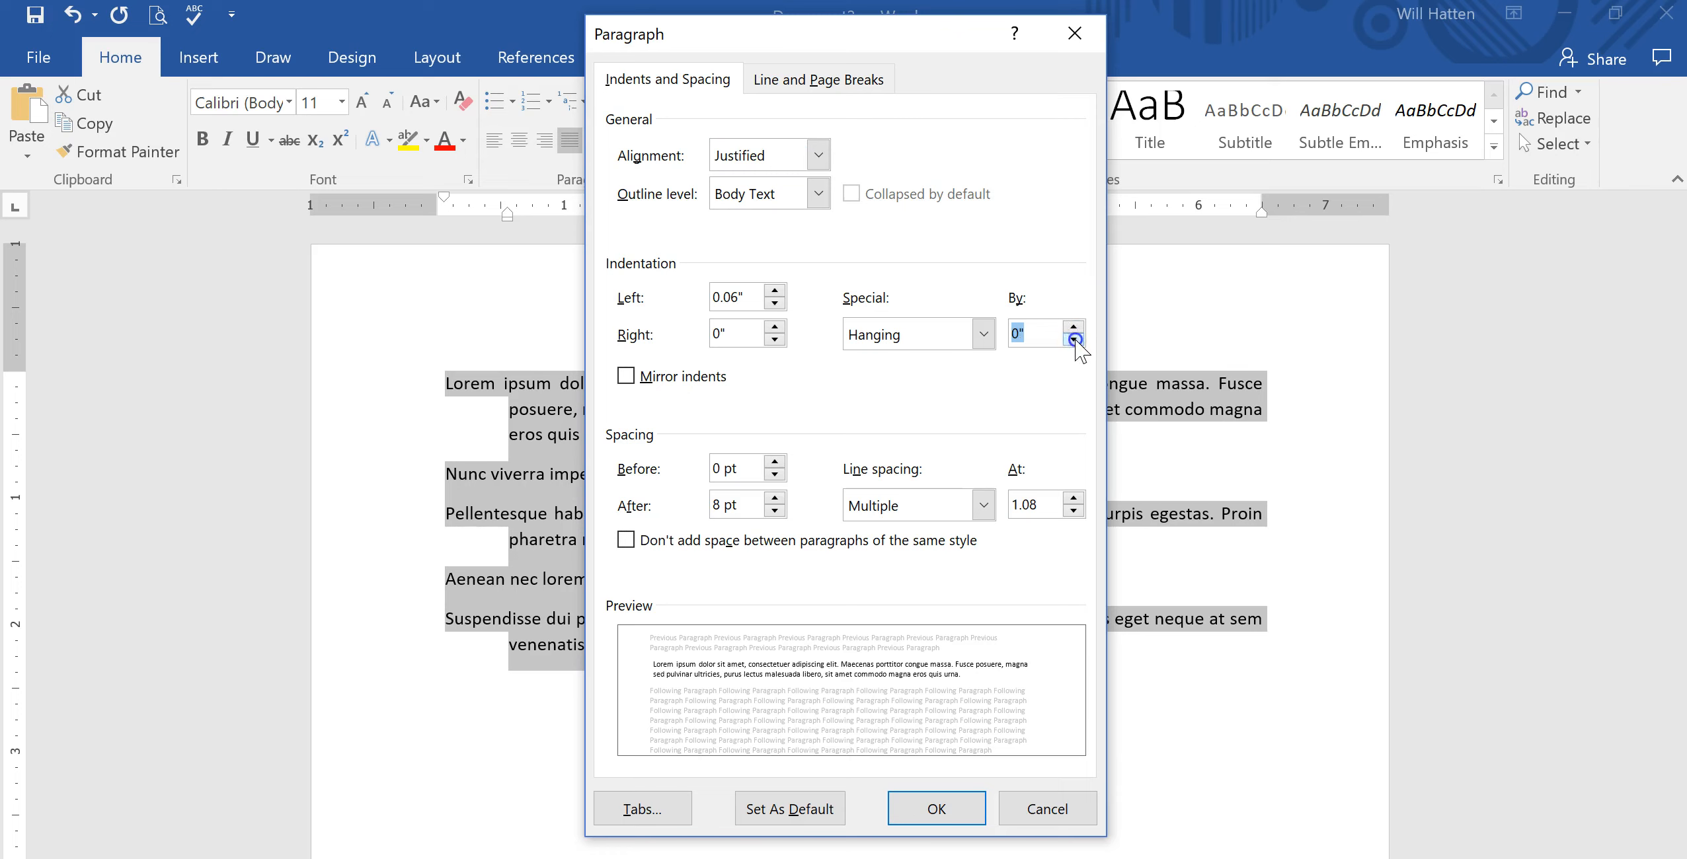
click(983, 336)
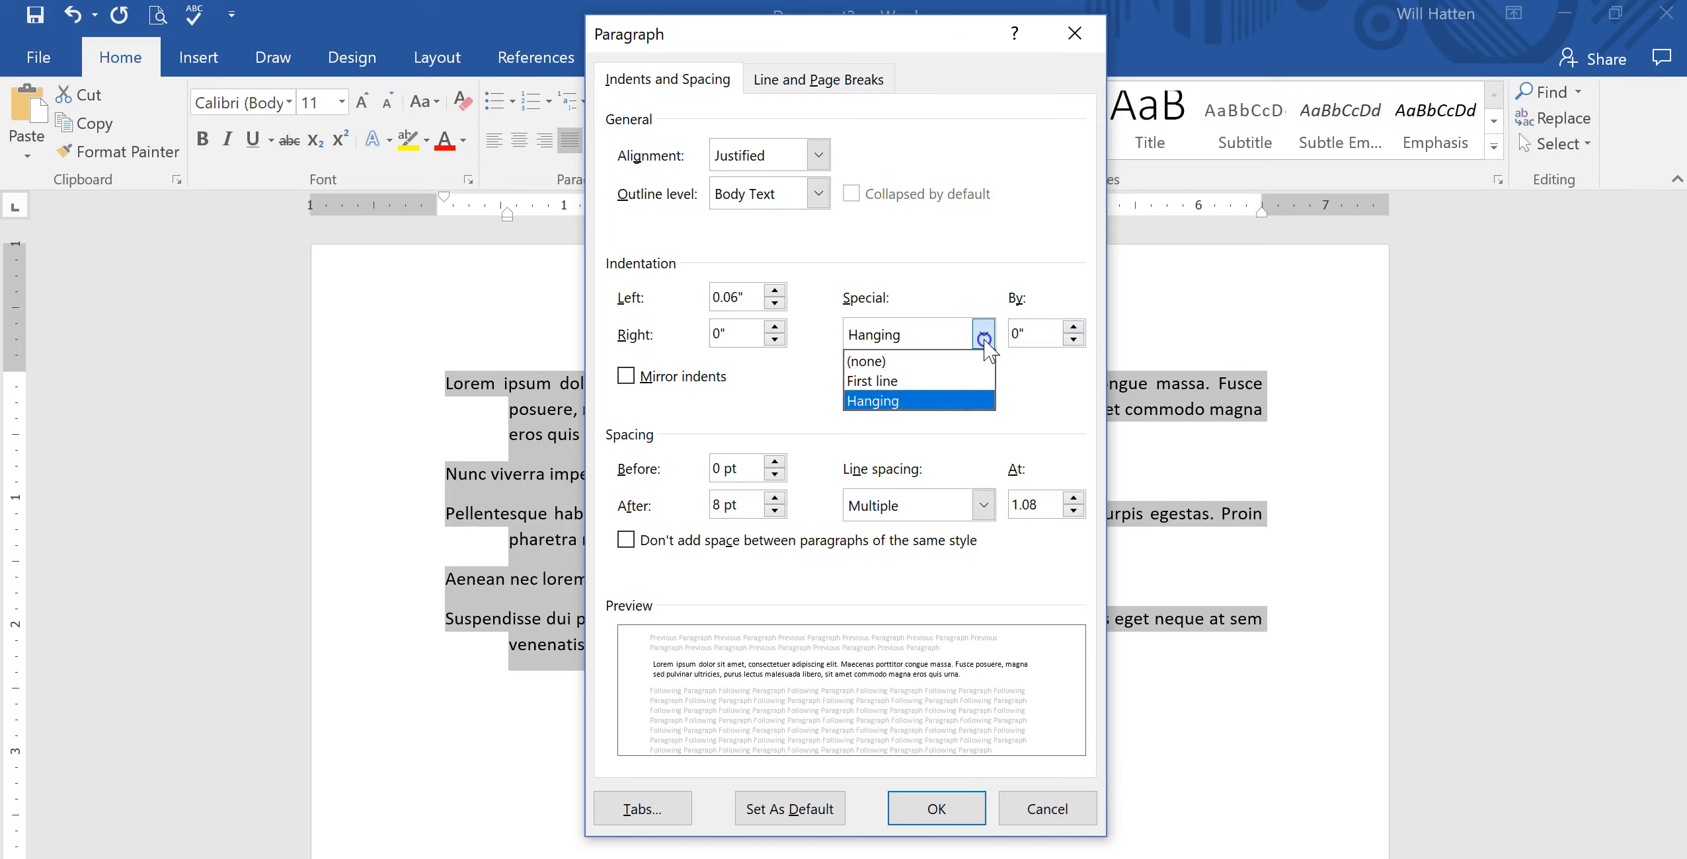
click(953, 361)
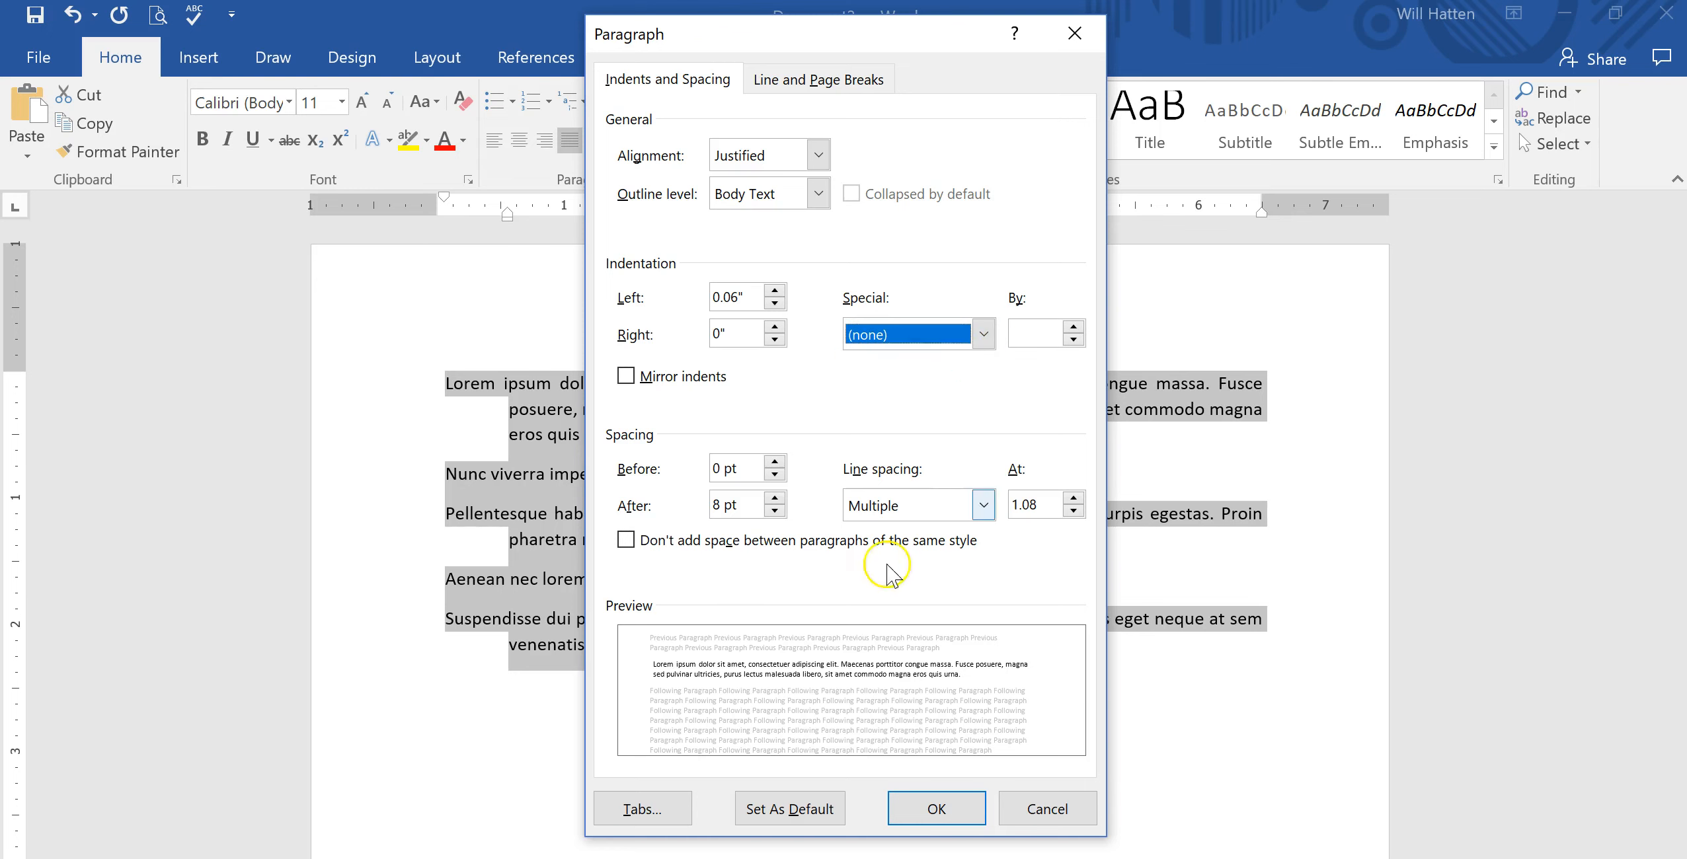
click(931, 828)
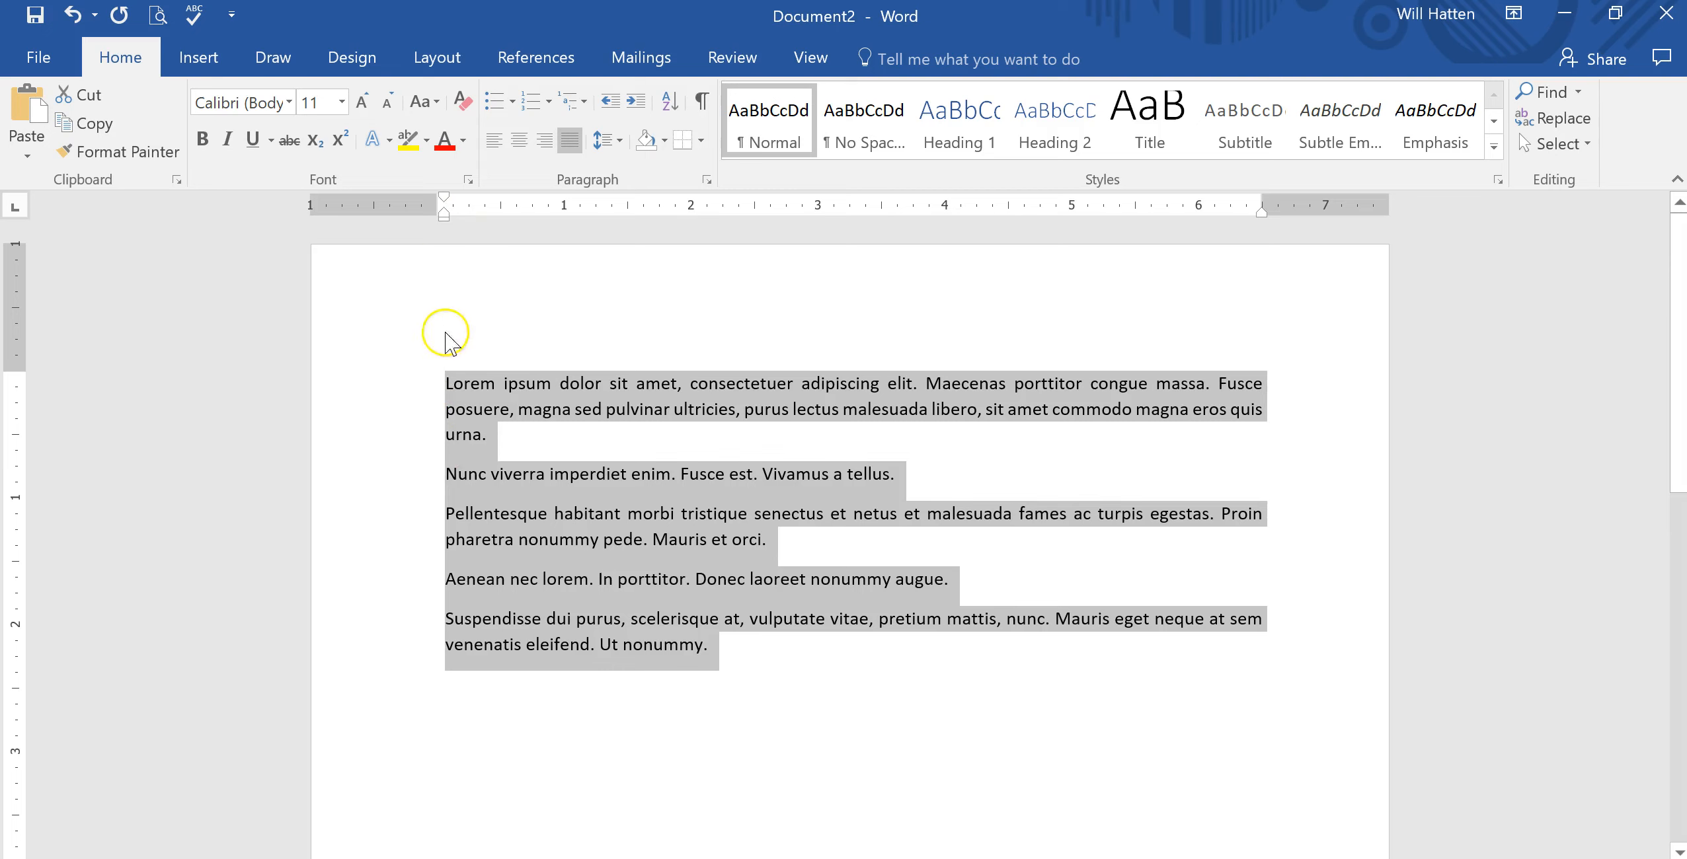
Move the left indent marker of all text back to the left margin on the ruler.
drag(444, 219, 437, 218)
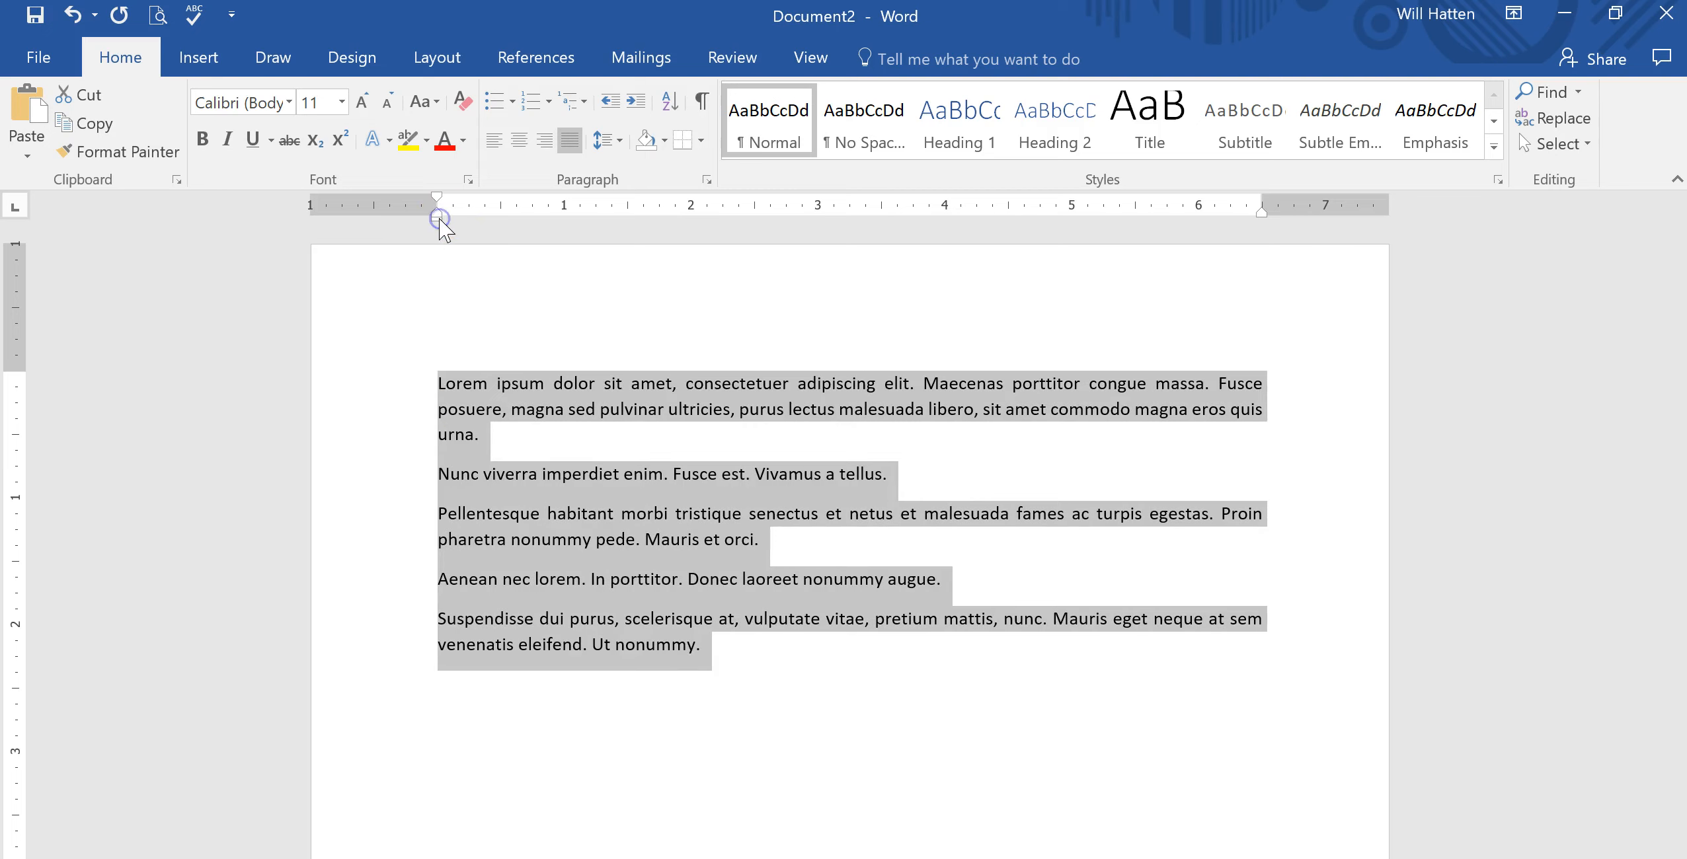
click(581, 438)
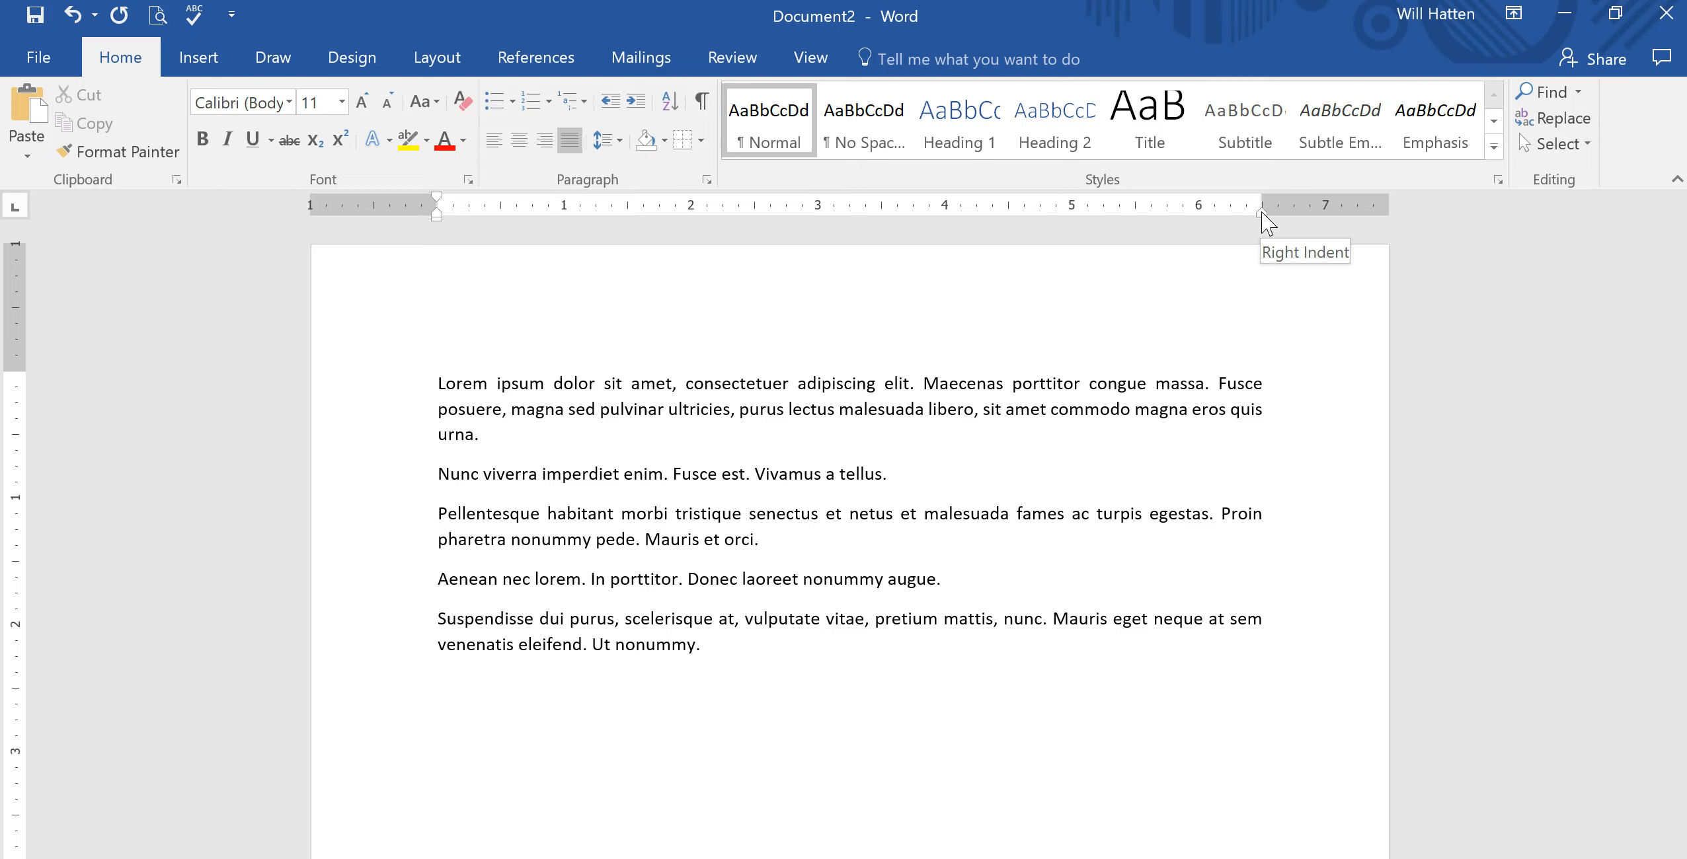
Indent the first paragraph about 1" from both the right and left margins with the ruler markers.
mouse_move(1262, 213)
mouse_down()
mouse_move(1114, 236)
mouse_move(1247, 238)
mouse_move(1134, 231)
mouse_up()
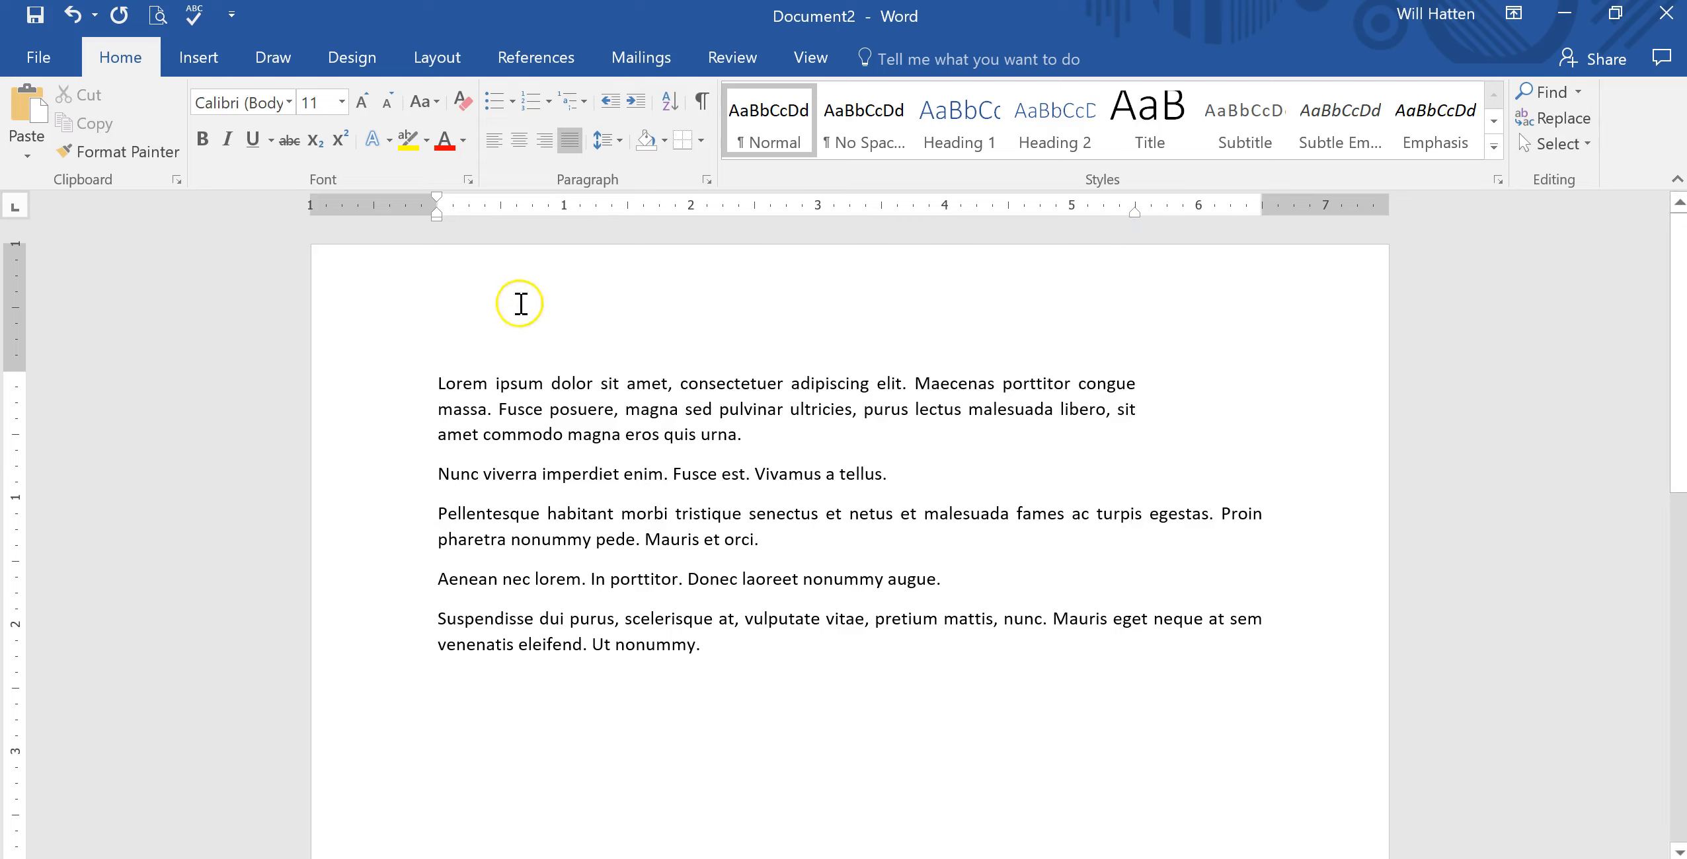
drag(439, 222, 561, 233)
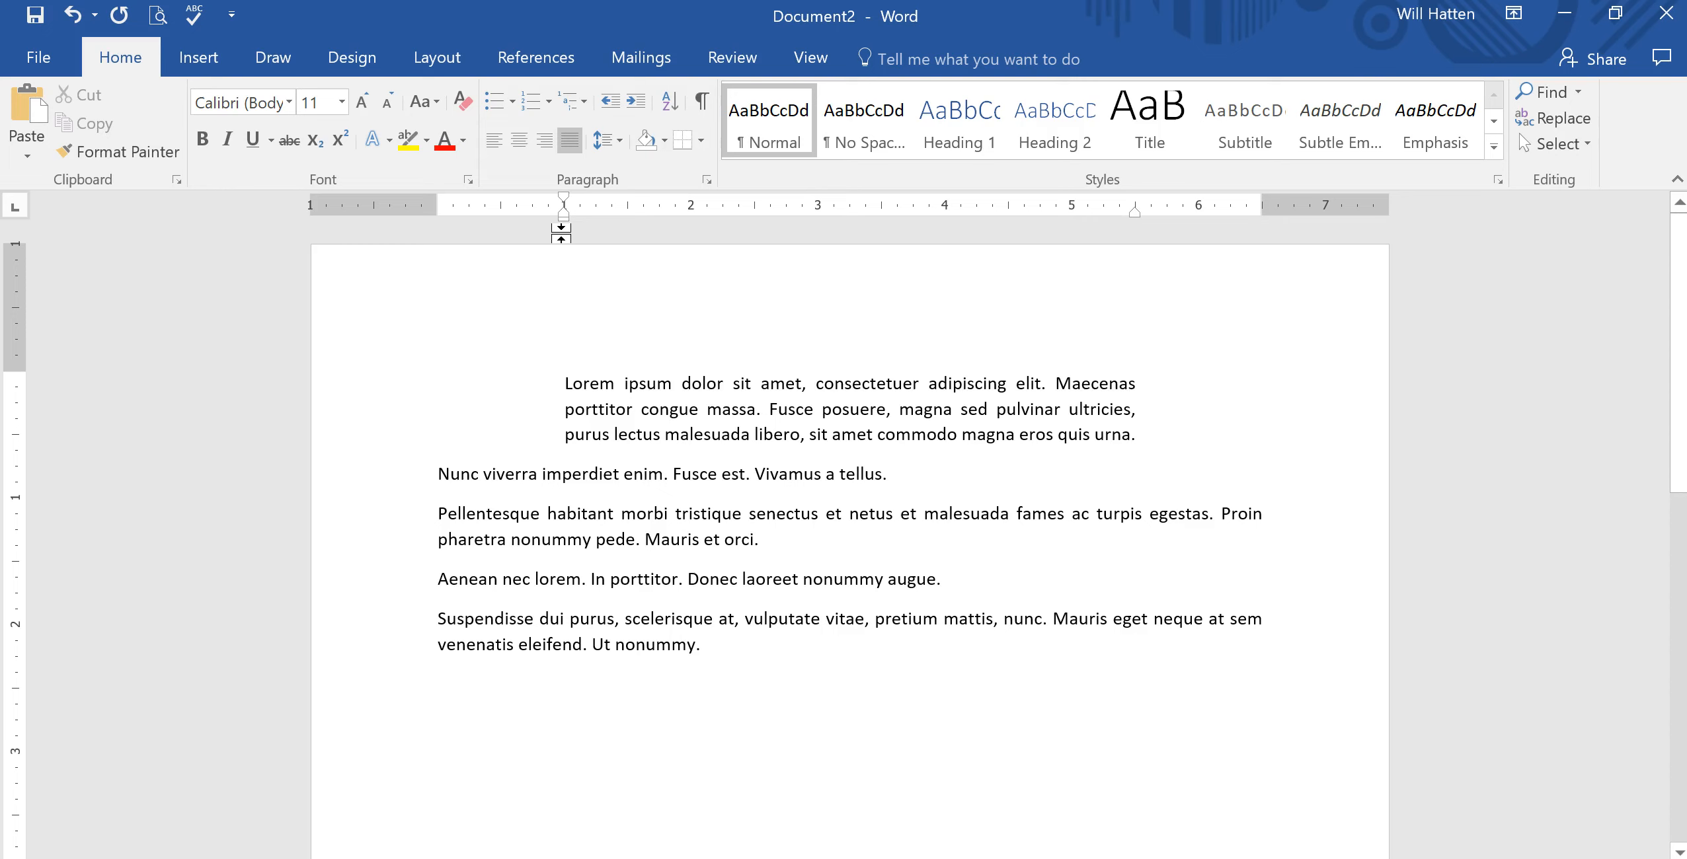
Return the first paragraph's right and left indent markers to the page margins.
drag(1138, 212, 1261, 222)
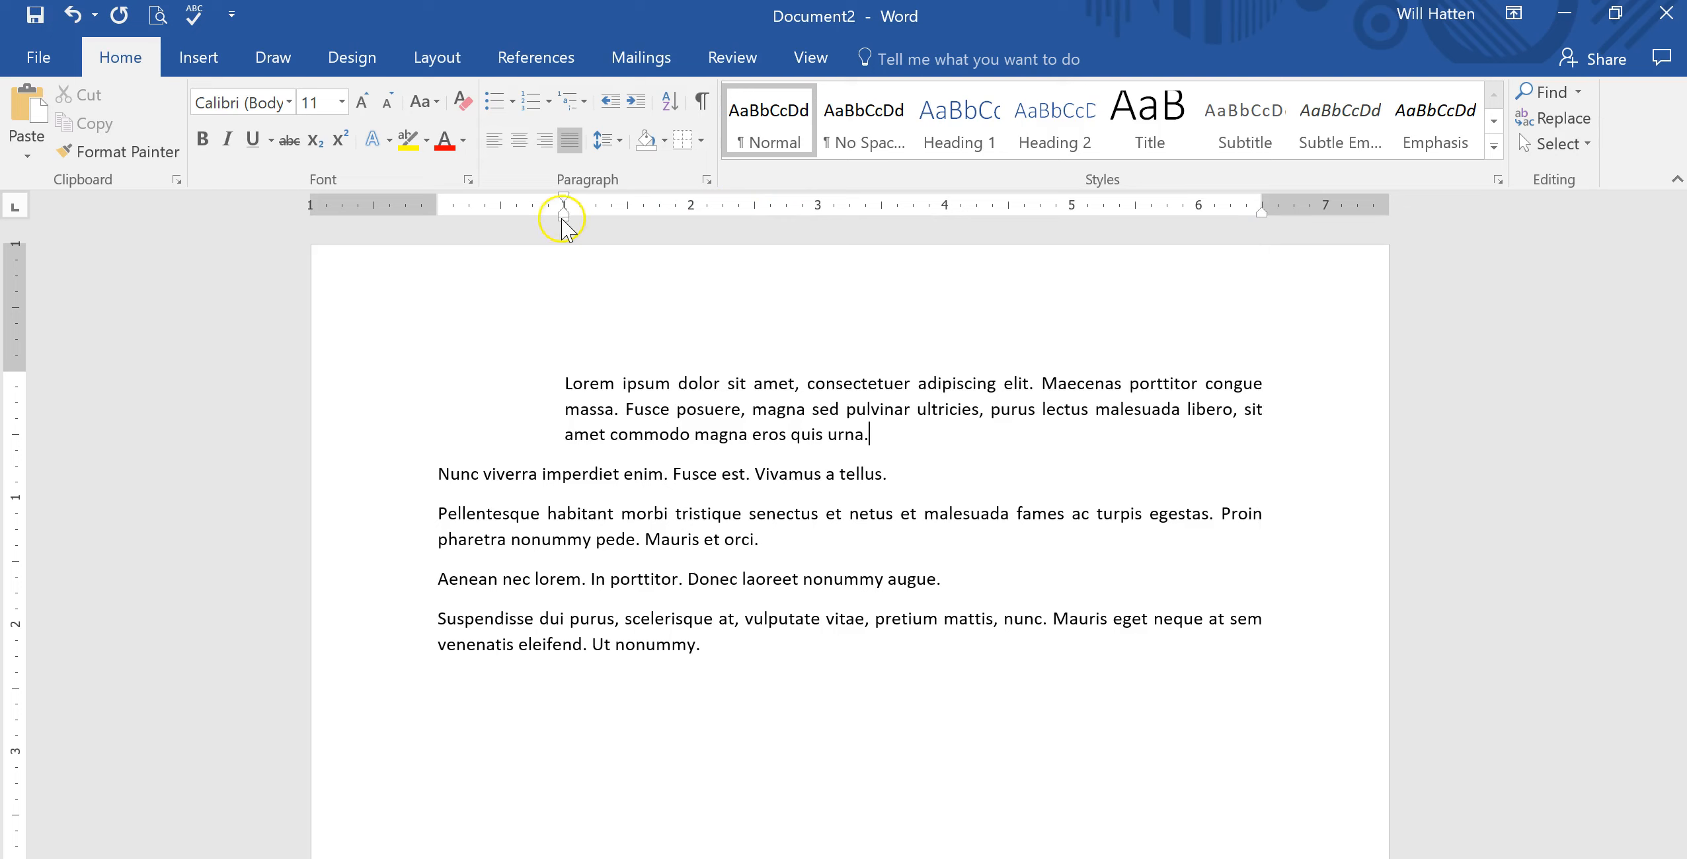
drag(562, 220, 436, 220)
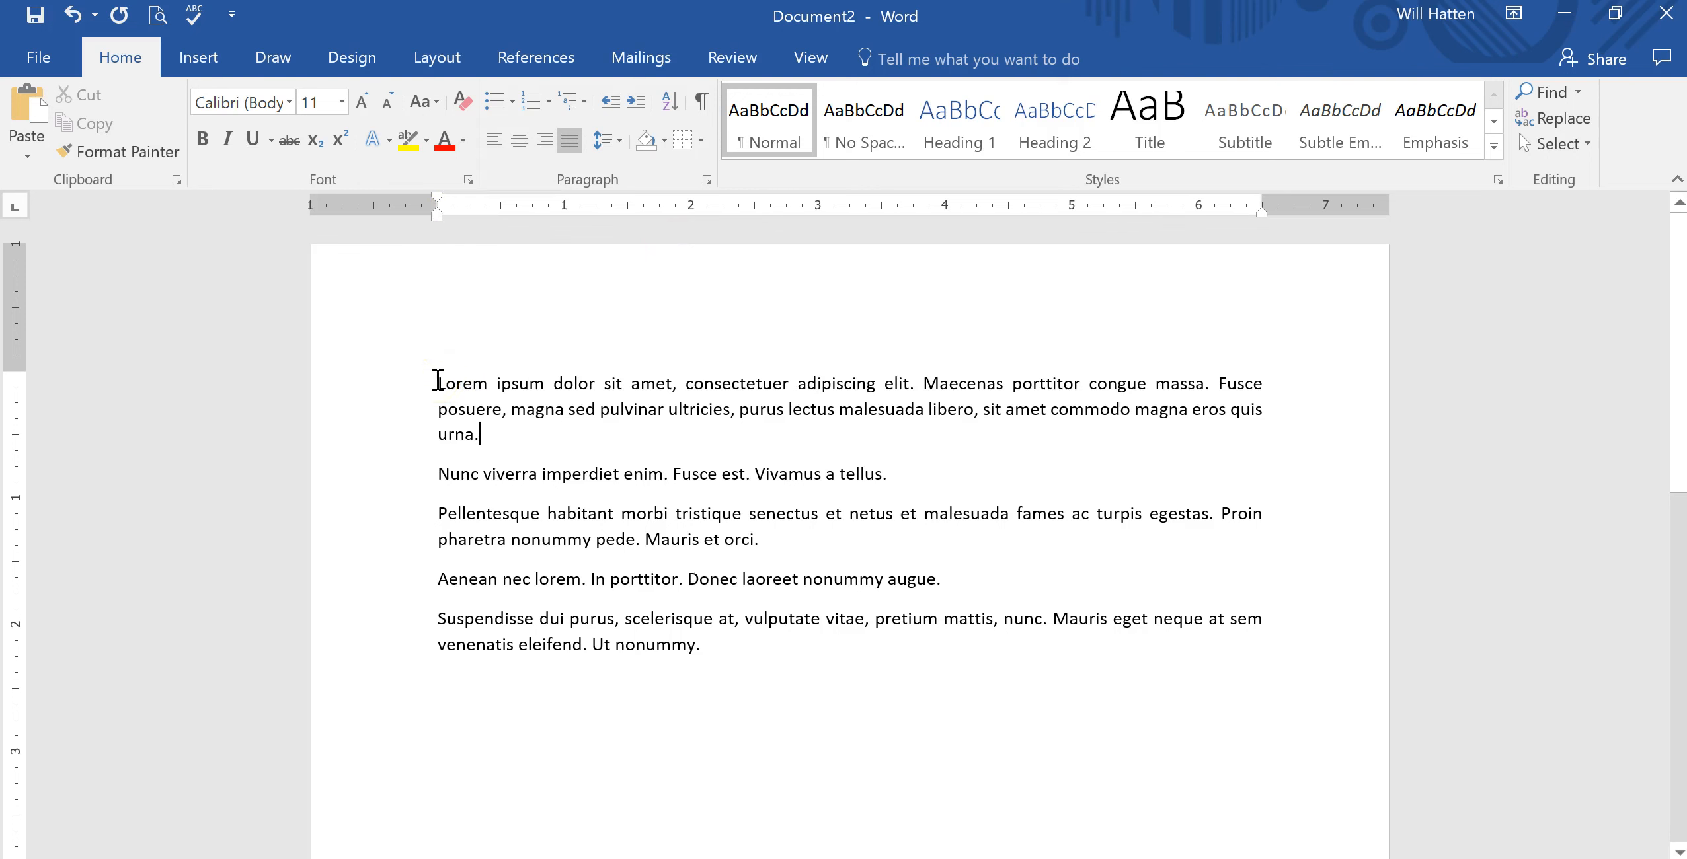
Select all text and set the left and right indents to 1" in the Paragraph settings.
key(ctrl+a)
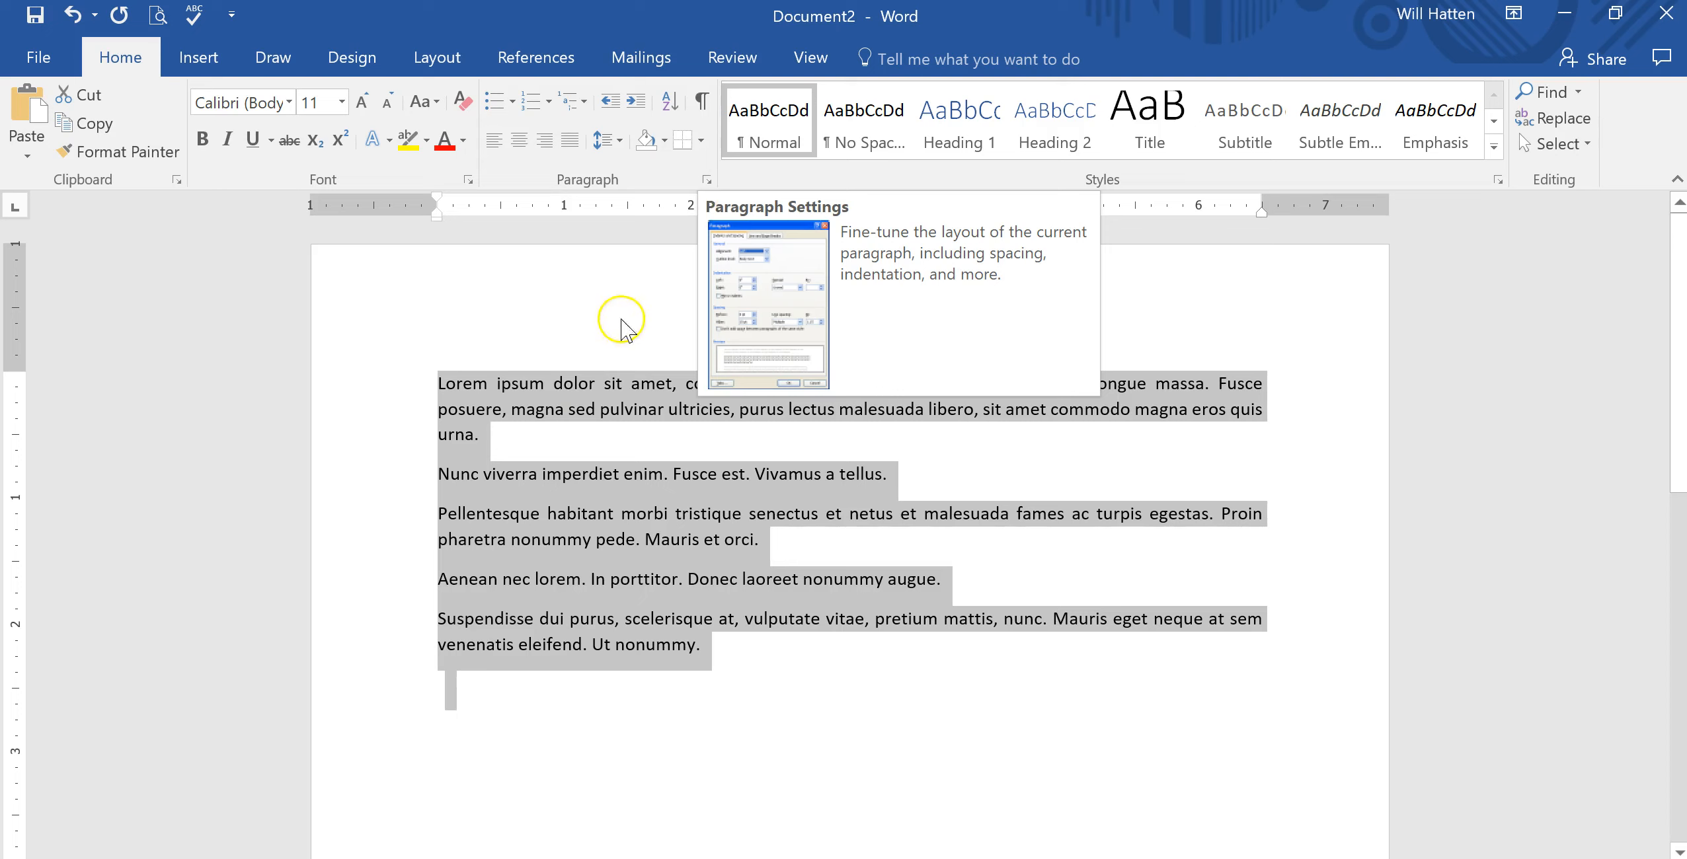
right_click(592, 406)
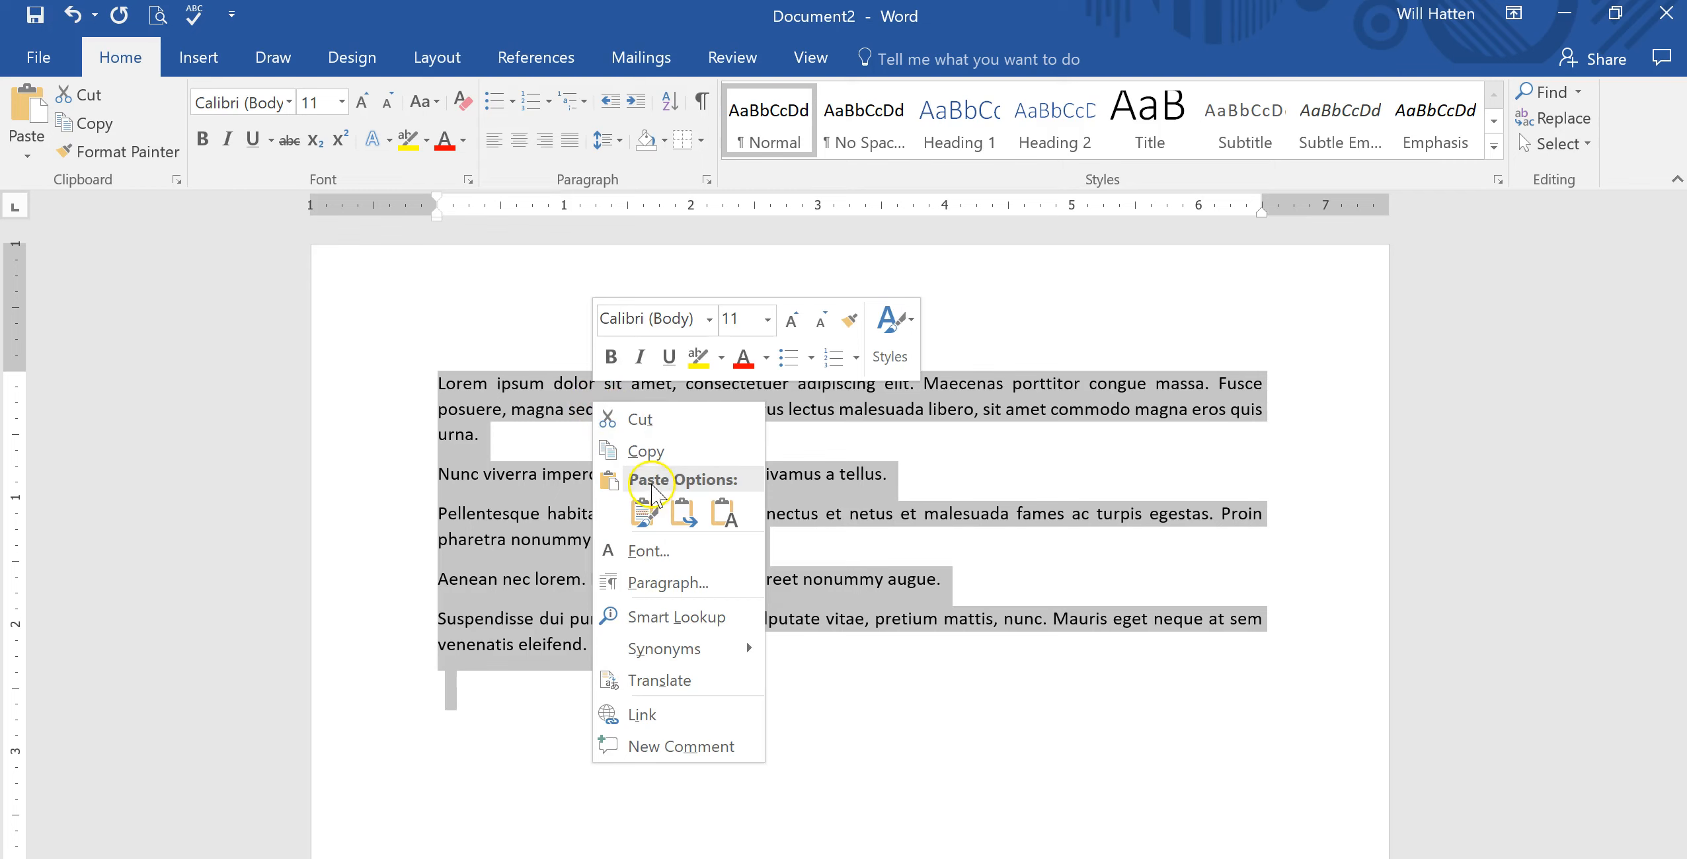
click(655, 598)
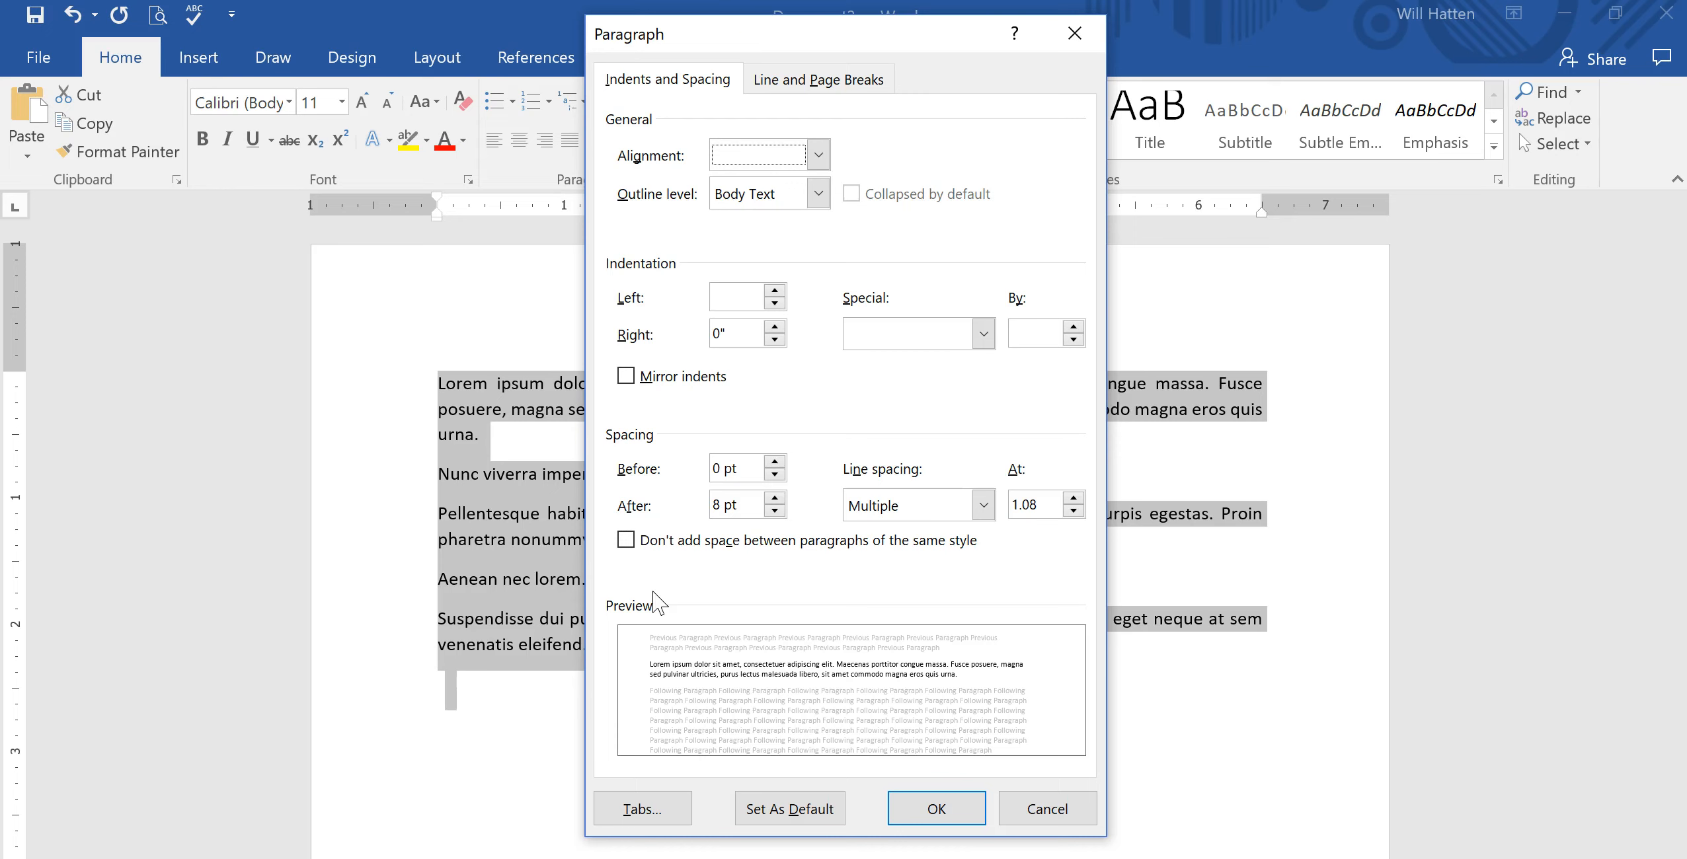
click(774, 293)
click(774, 292)
click(774, 292)
click(775, 292)
click(774, 292)
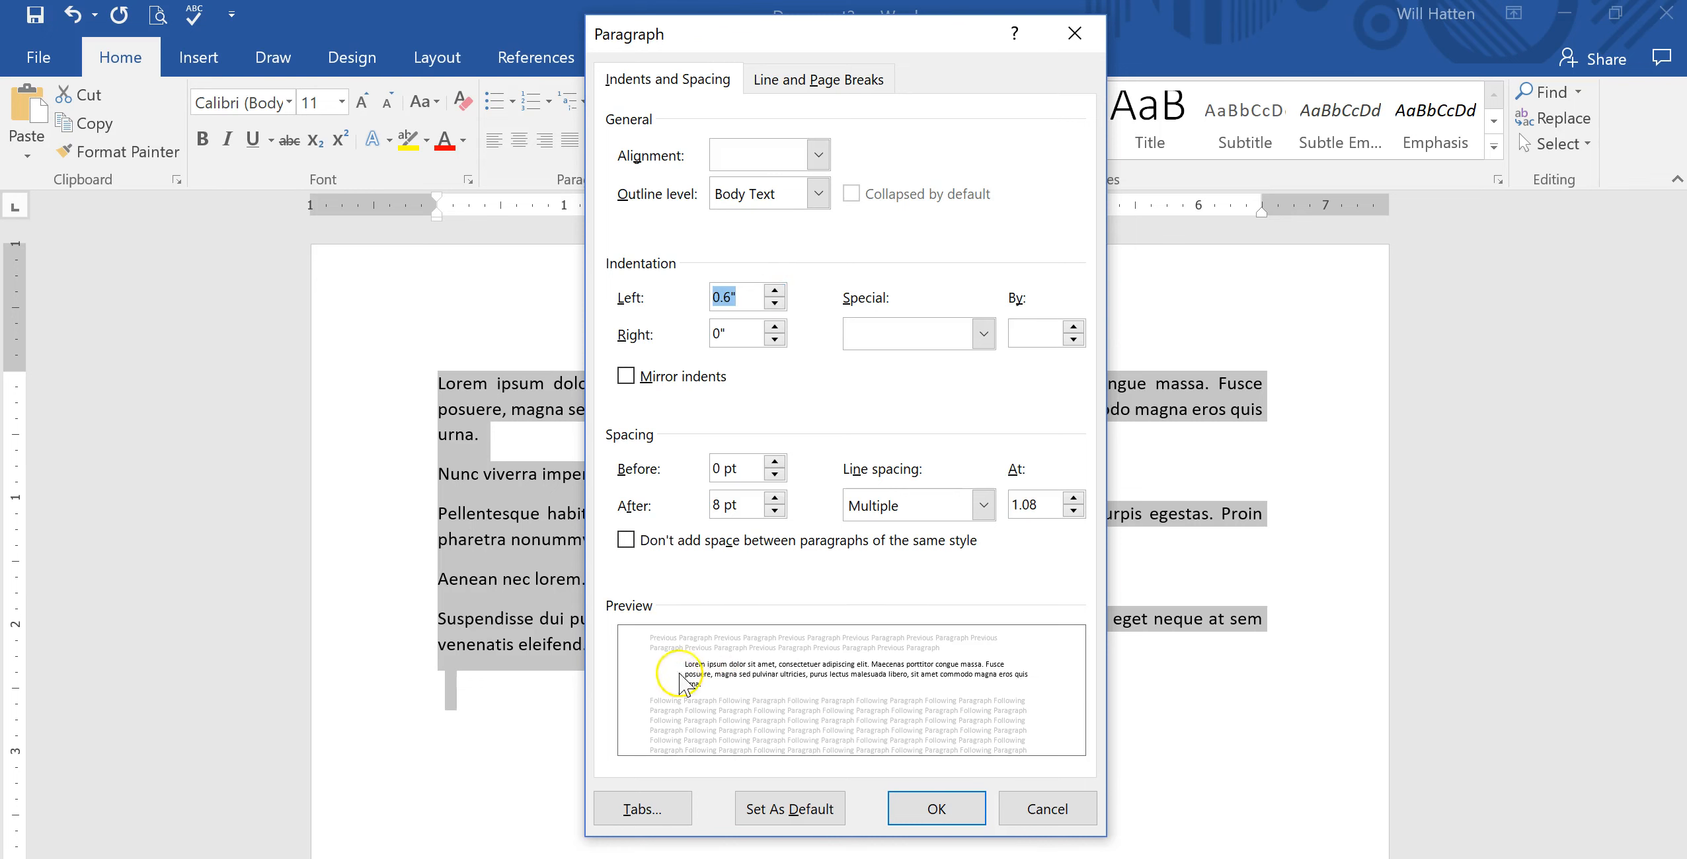
click(774, 292)
click(774, 292)
click(774, 292)
click(774, 292)
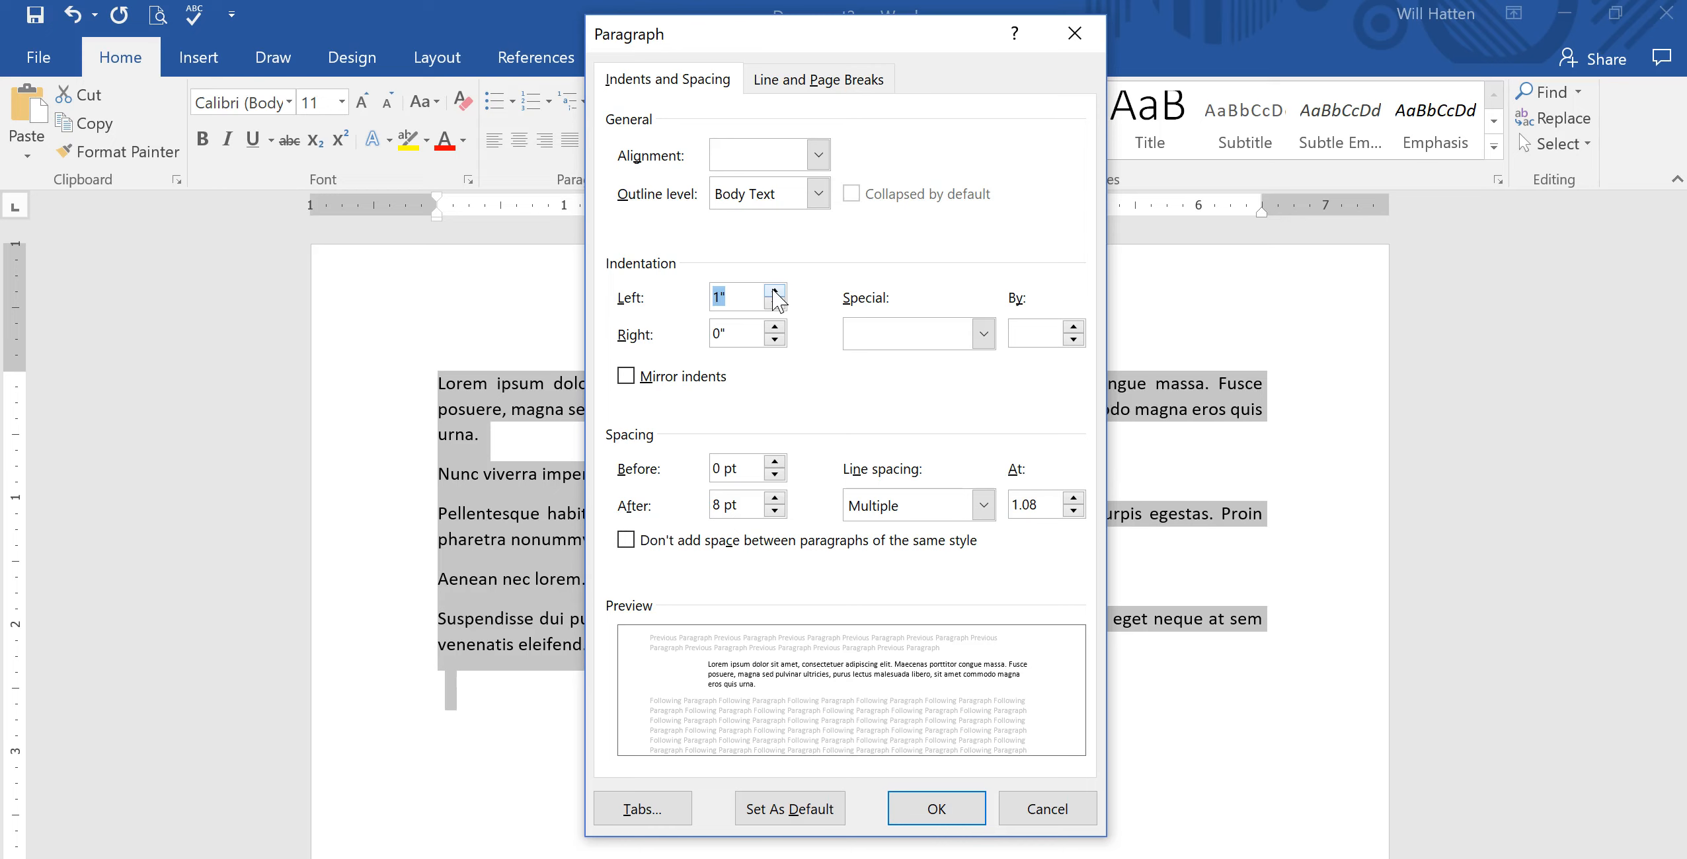
click(774, 327)
click(774, 326)
click(774, 326)
click(774, 327)
click(774, 327)
click(774, 326)
click(775, 326)
click(774, 326)
click(774, 326)
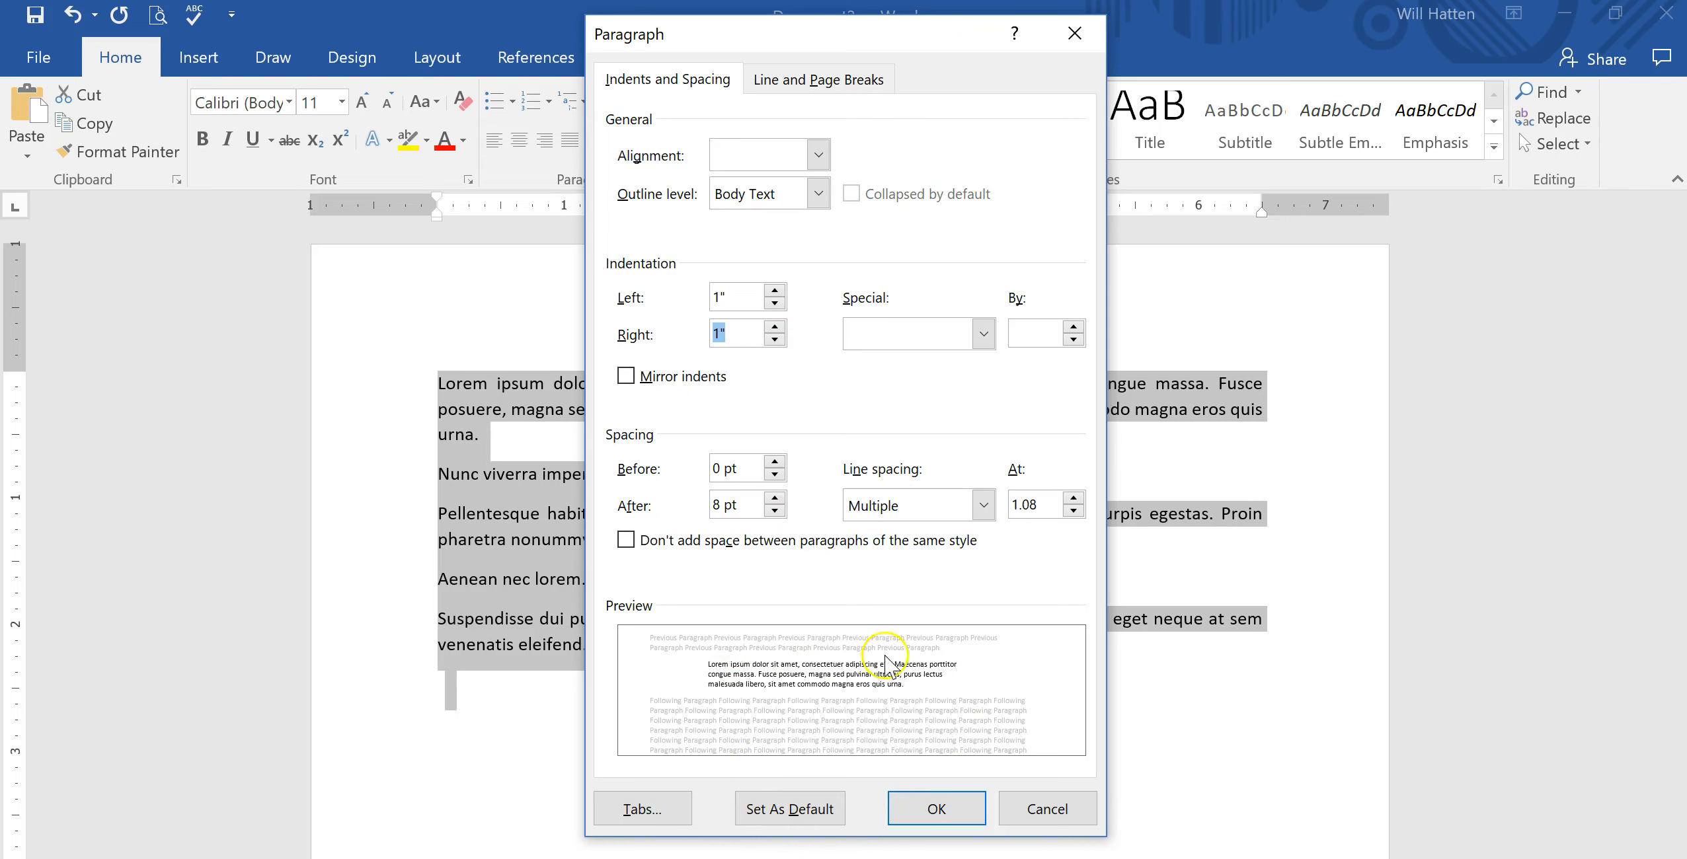
click(935, 808)
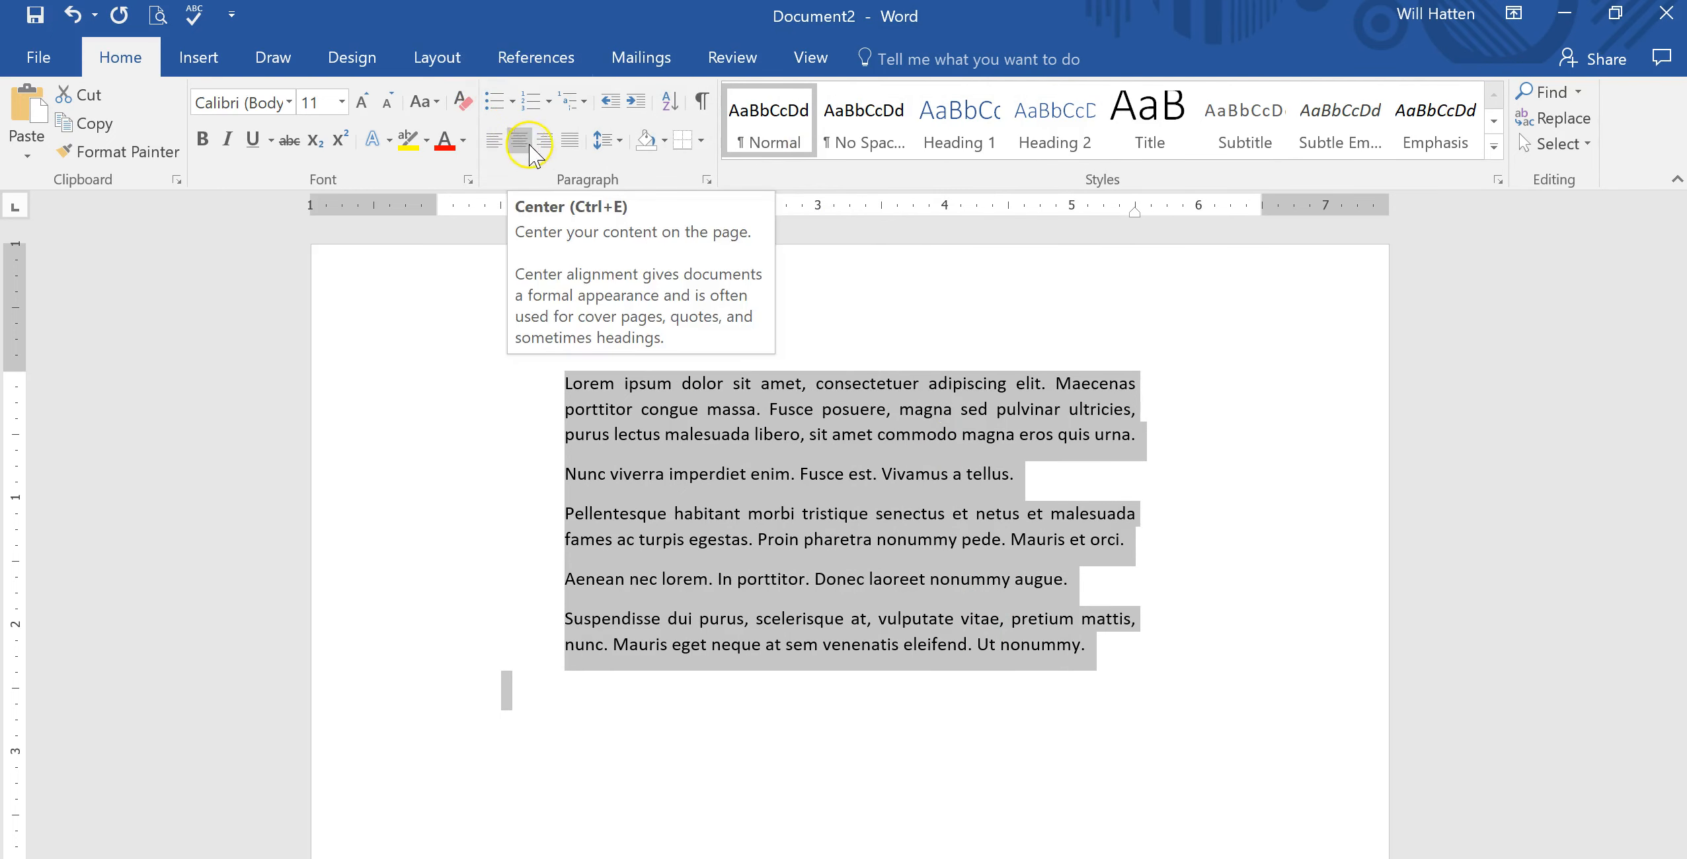
Switch the selected paragraphs through justified, centred, left and right alignment.
click(566, 144)
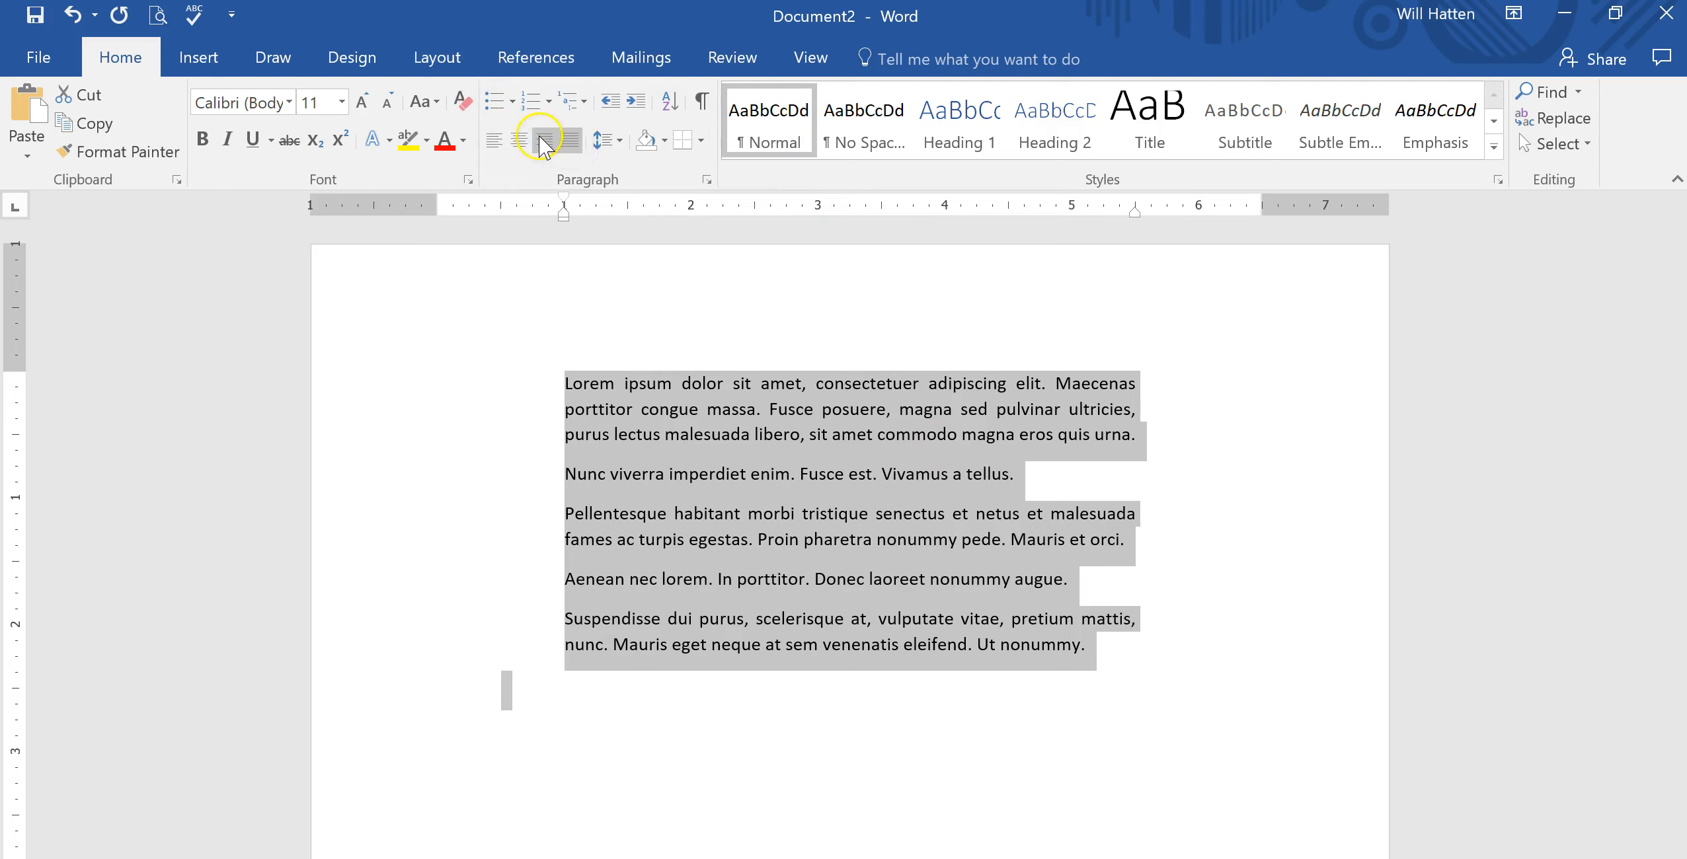
click(510, 151)
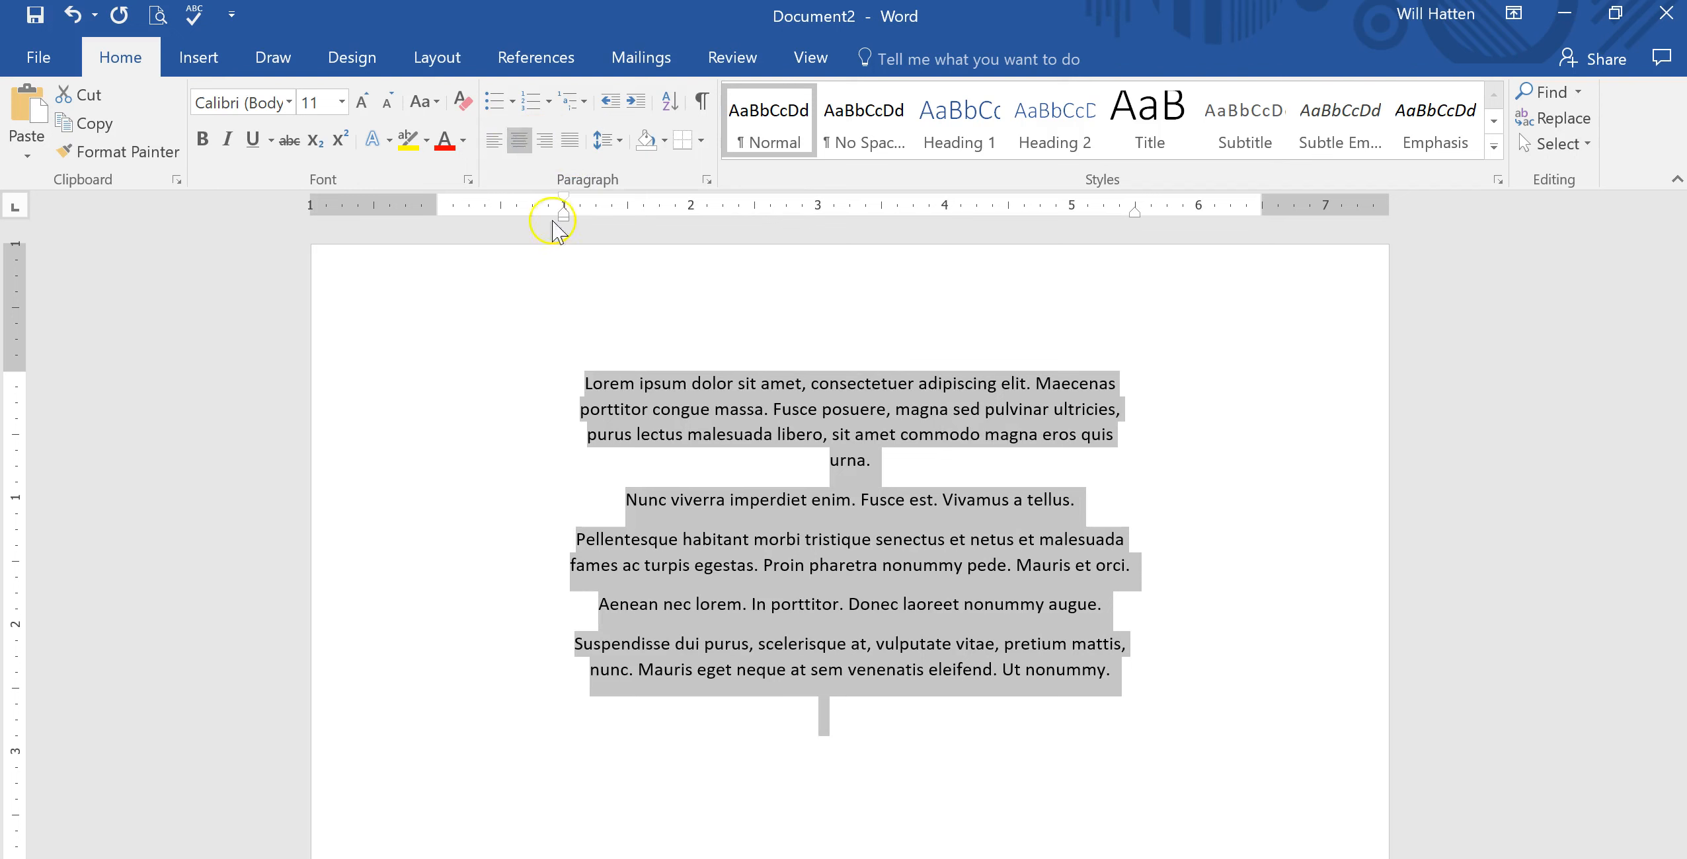
click(496, 142)
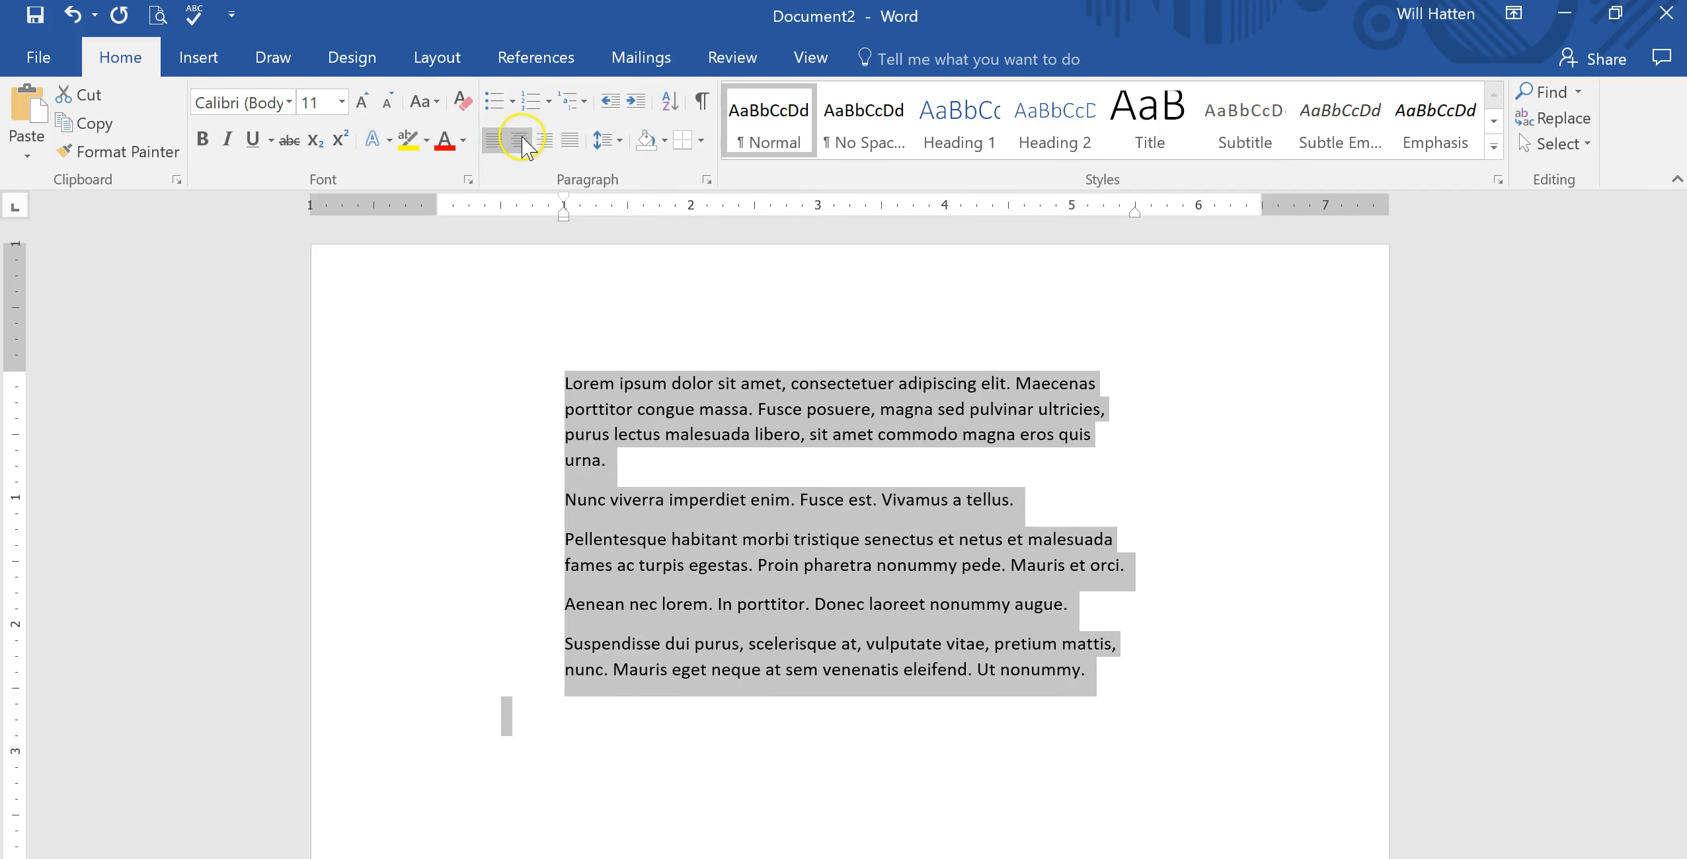
click(543, 143)
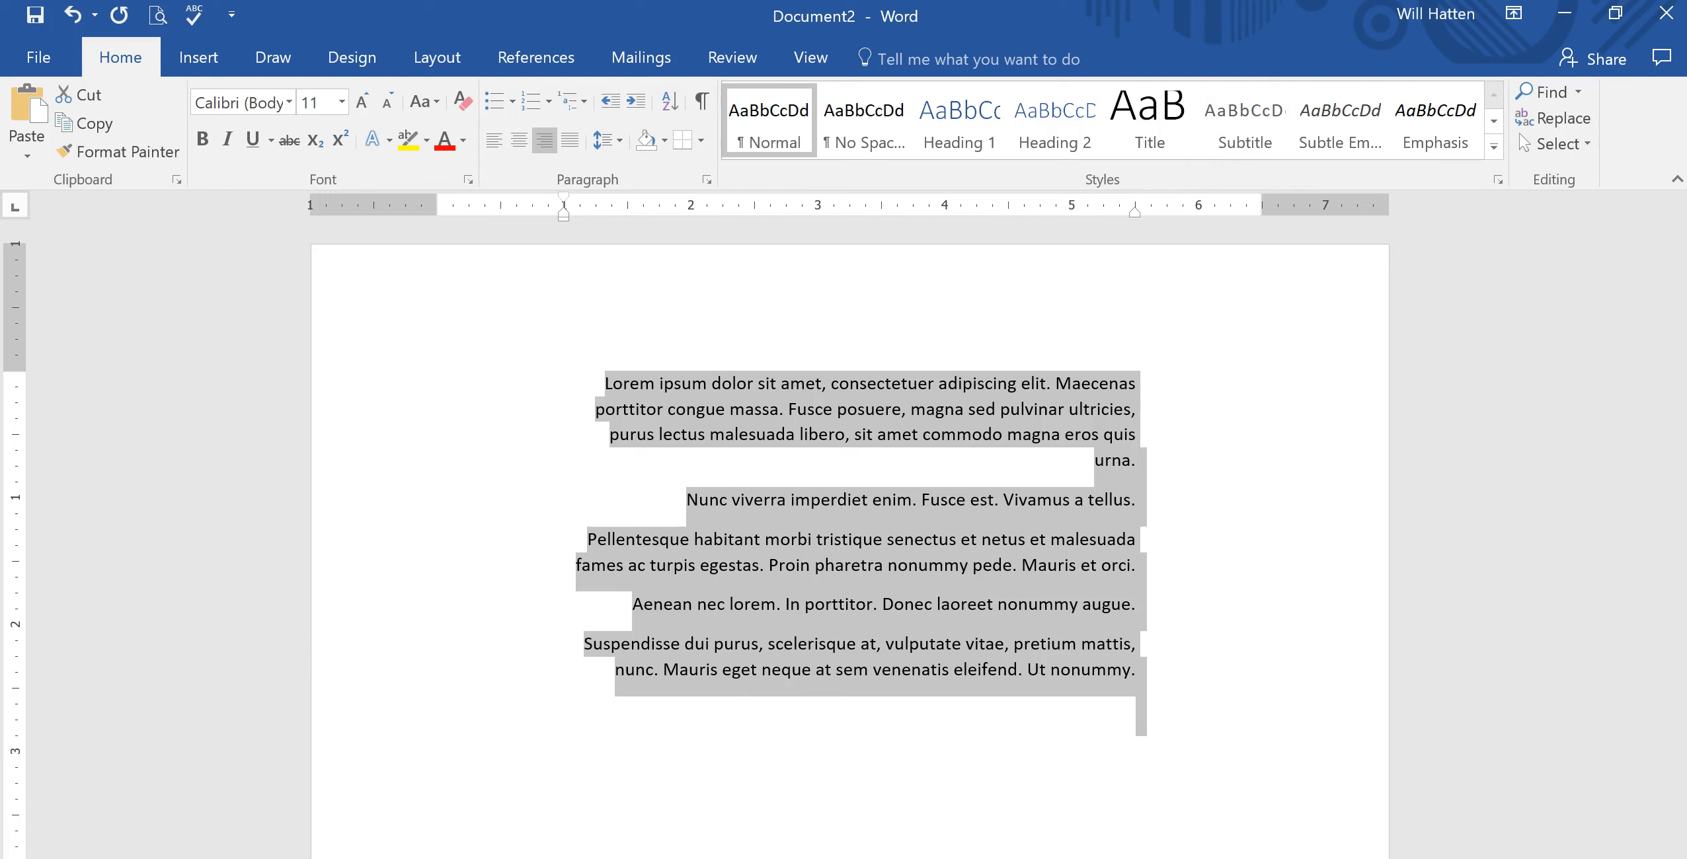
Reselect all text, return the left and right indent markers to the margins, and align it left.
click(74, 795)
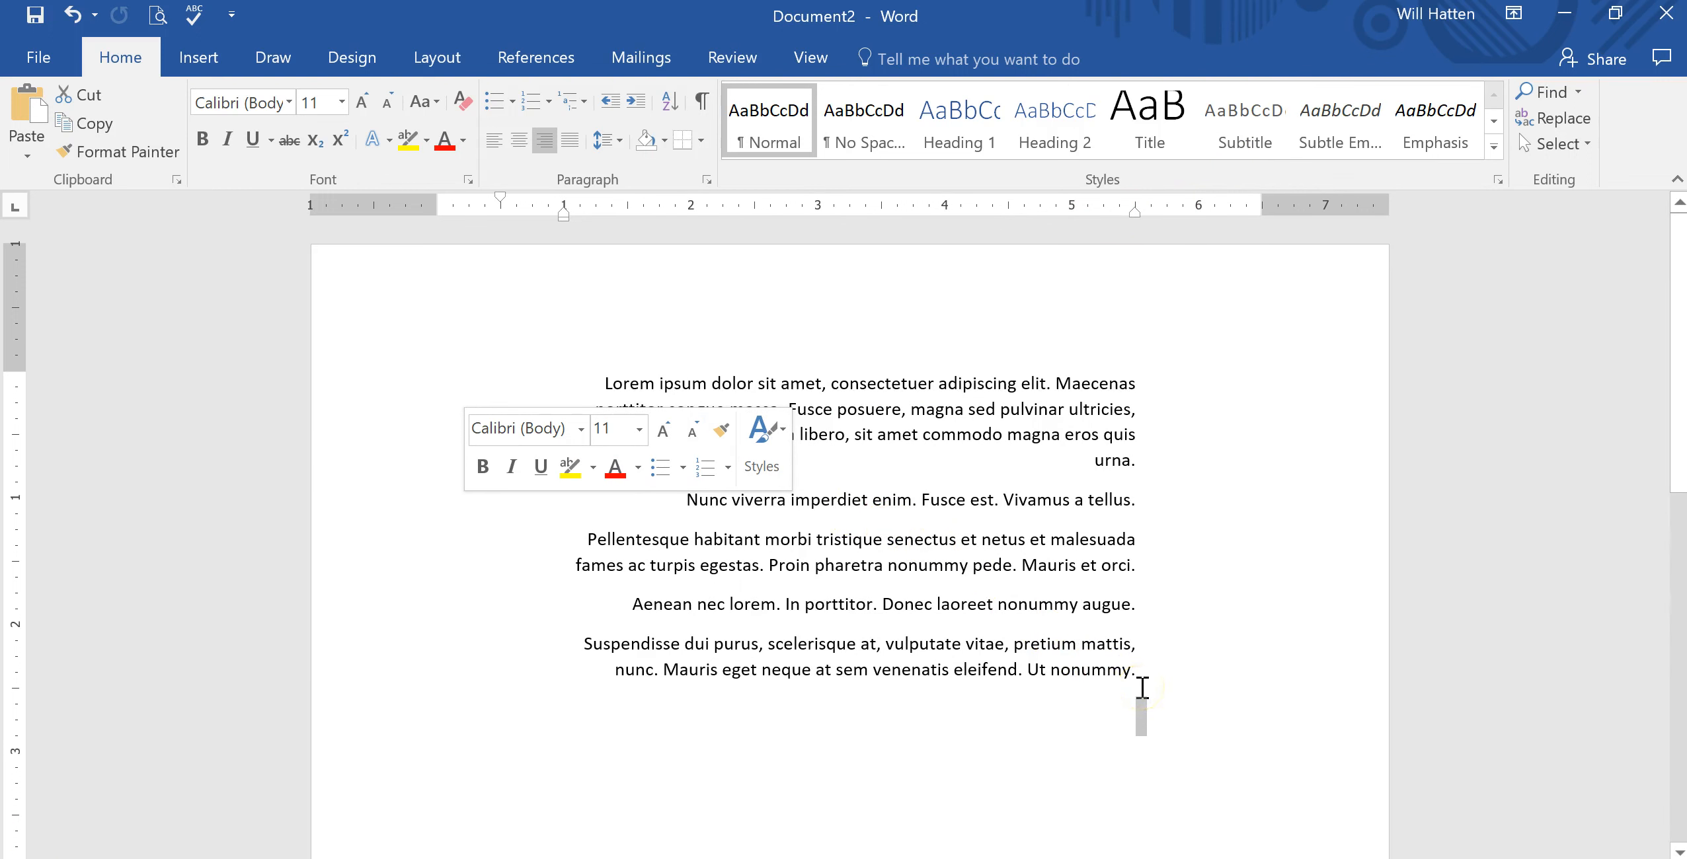
drag(1146, 678, 562, 360)
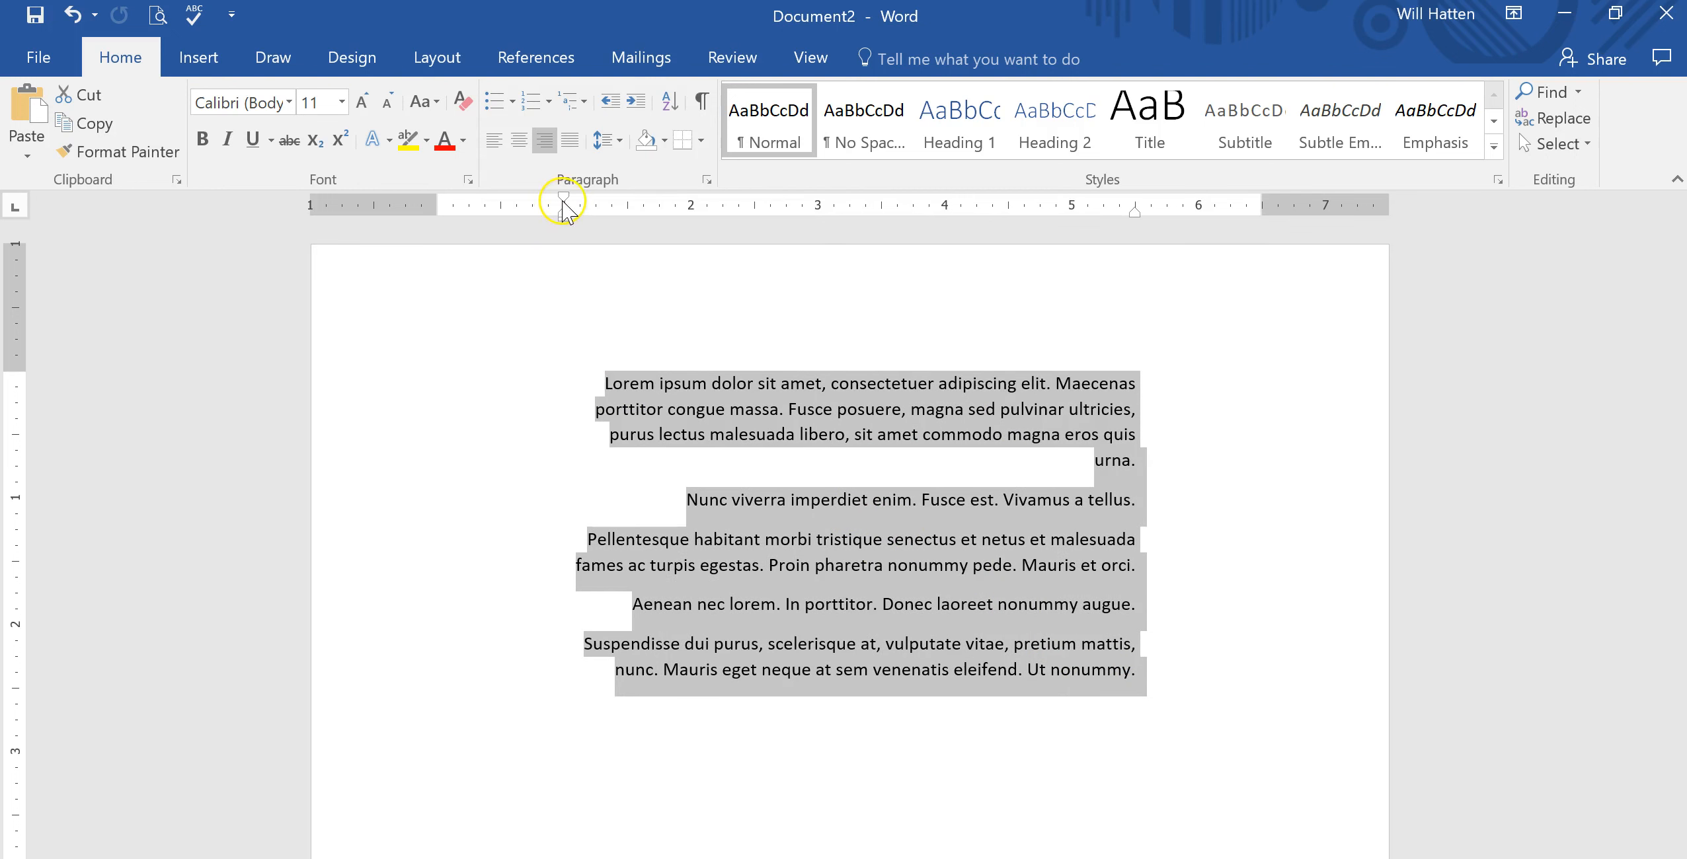
drag(564, 222, 434, 222)
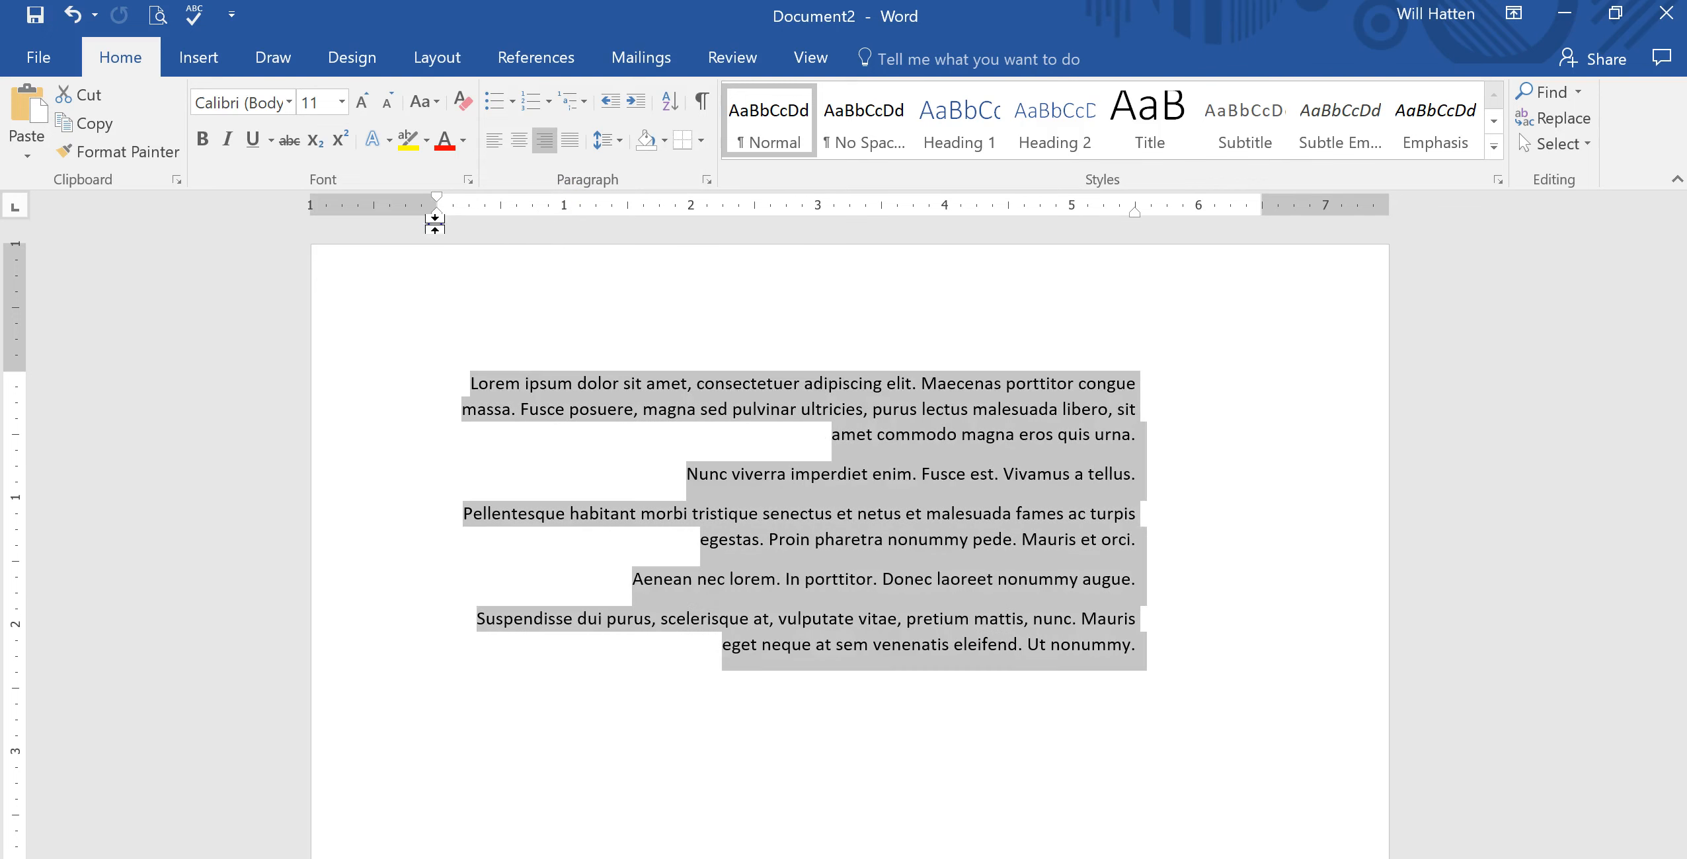
drag(1136, 215, 1262, 219)
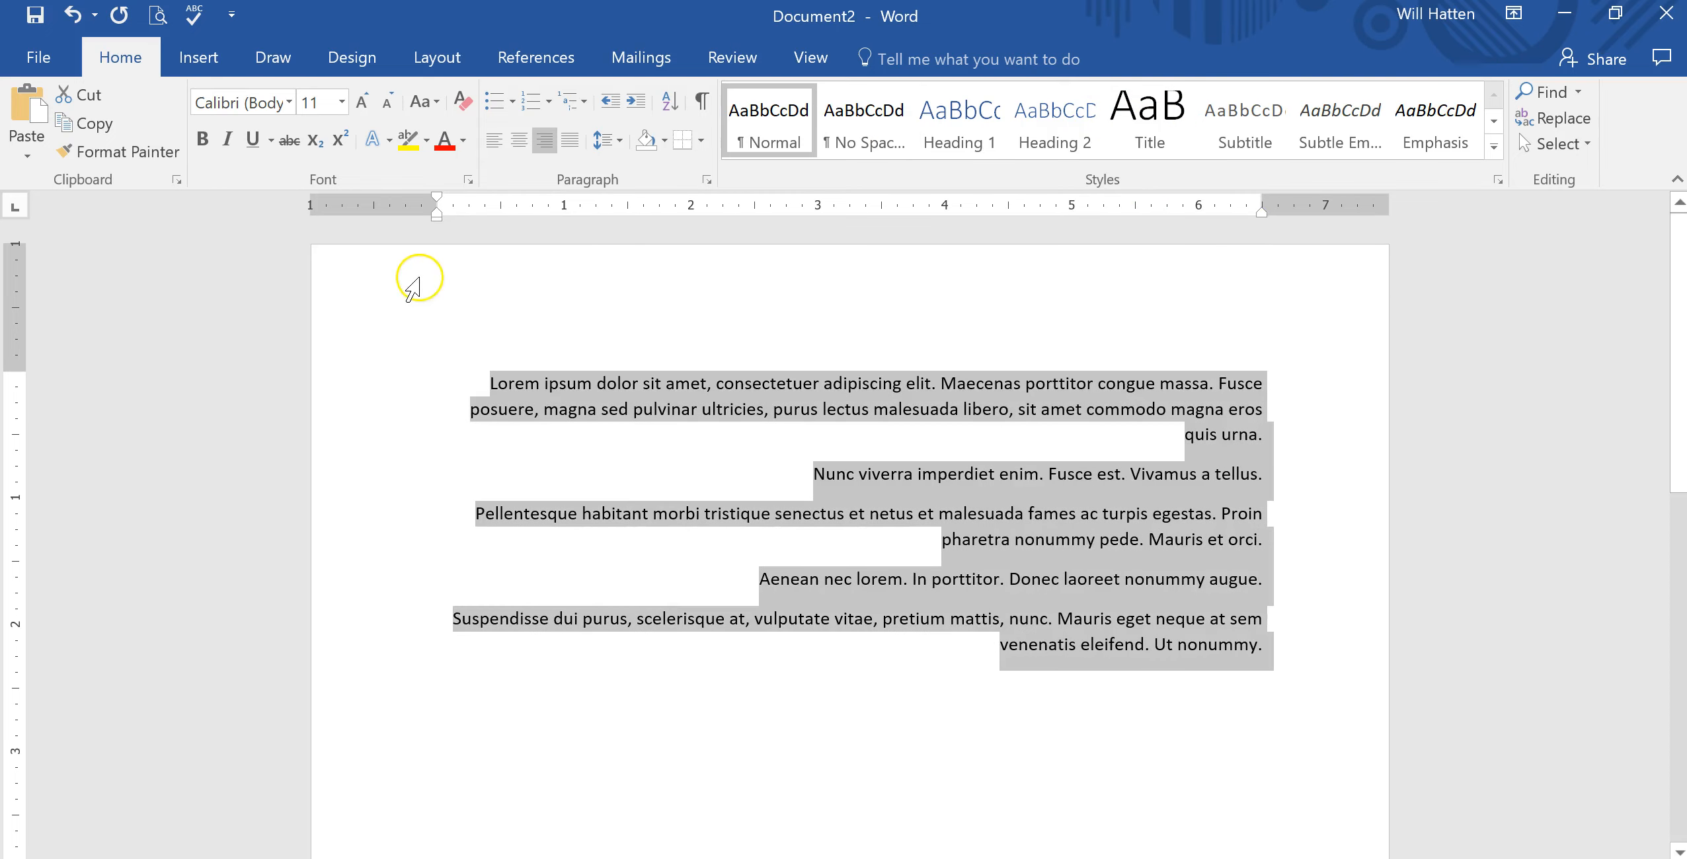
click(496, 140)
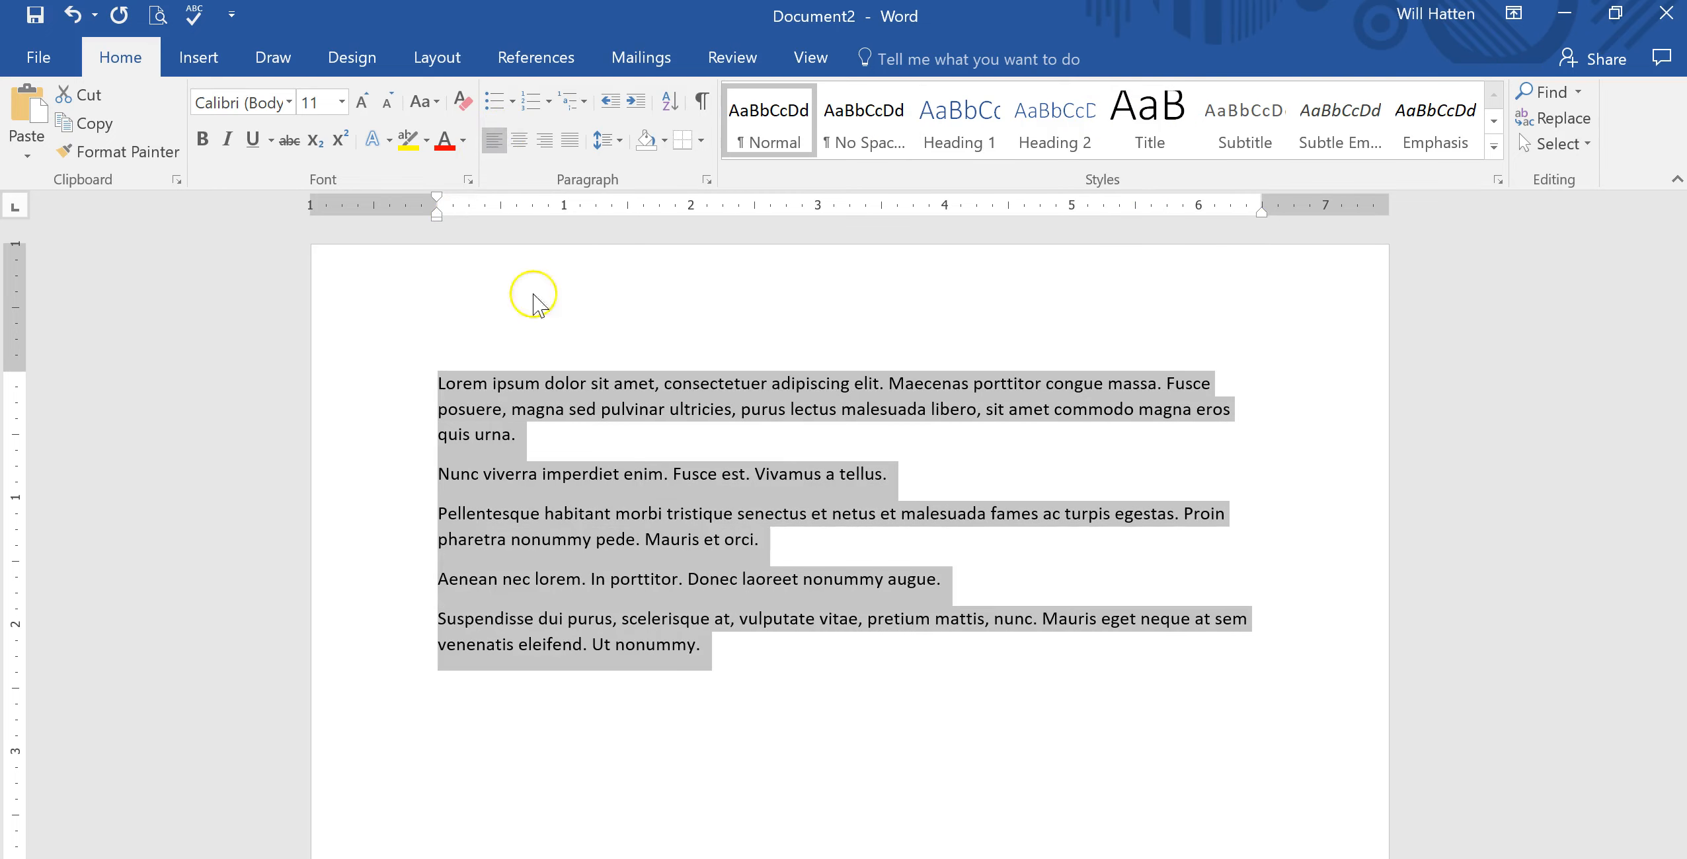
click(795, 637)
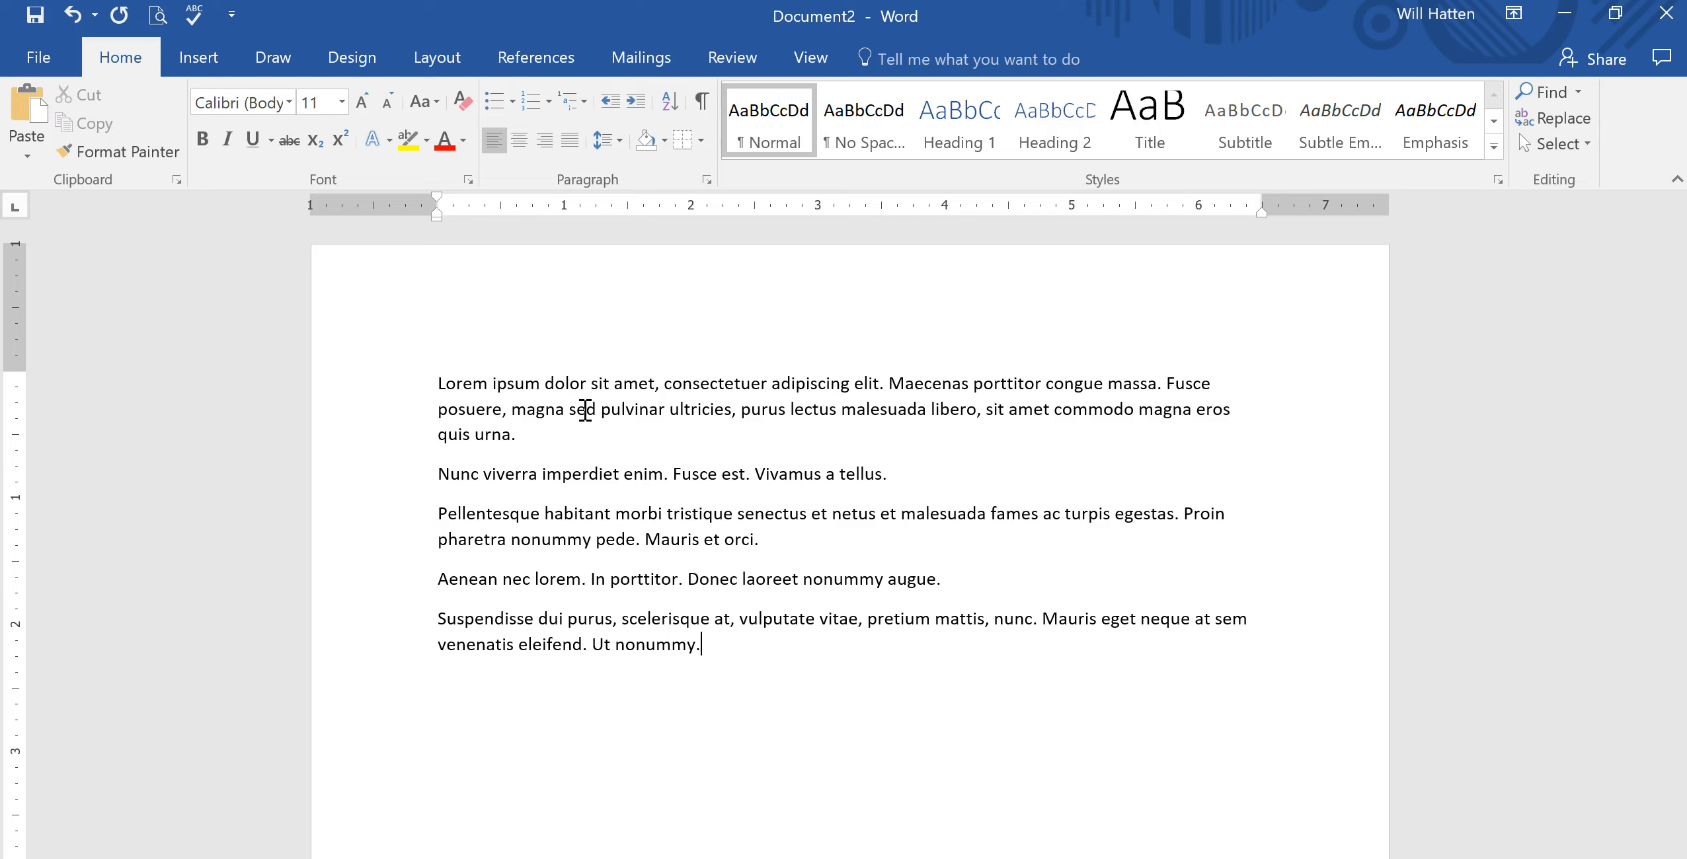
Select the first paragraph and preview standard shading colours from red through purple.
click(437, 383)
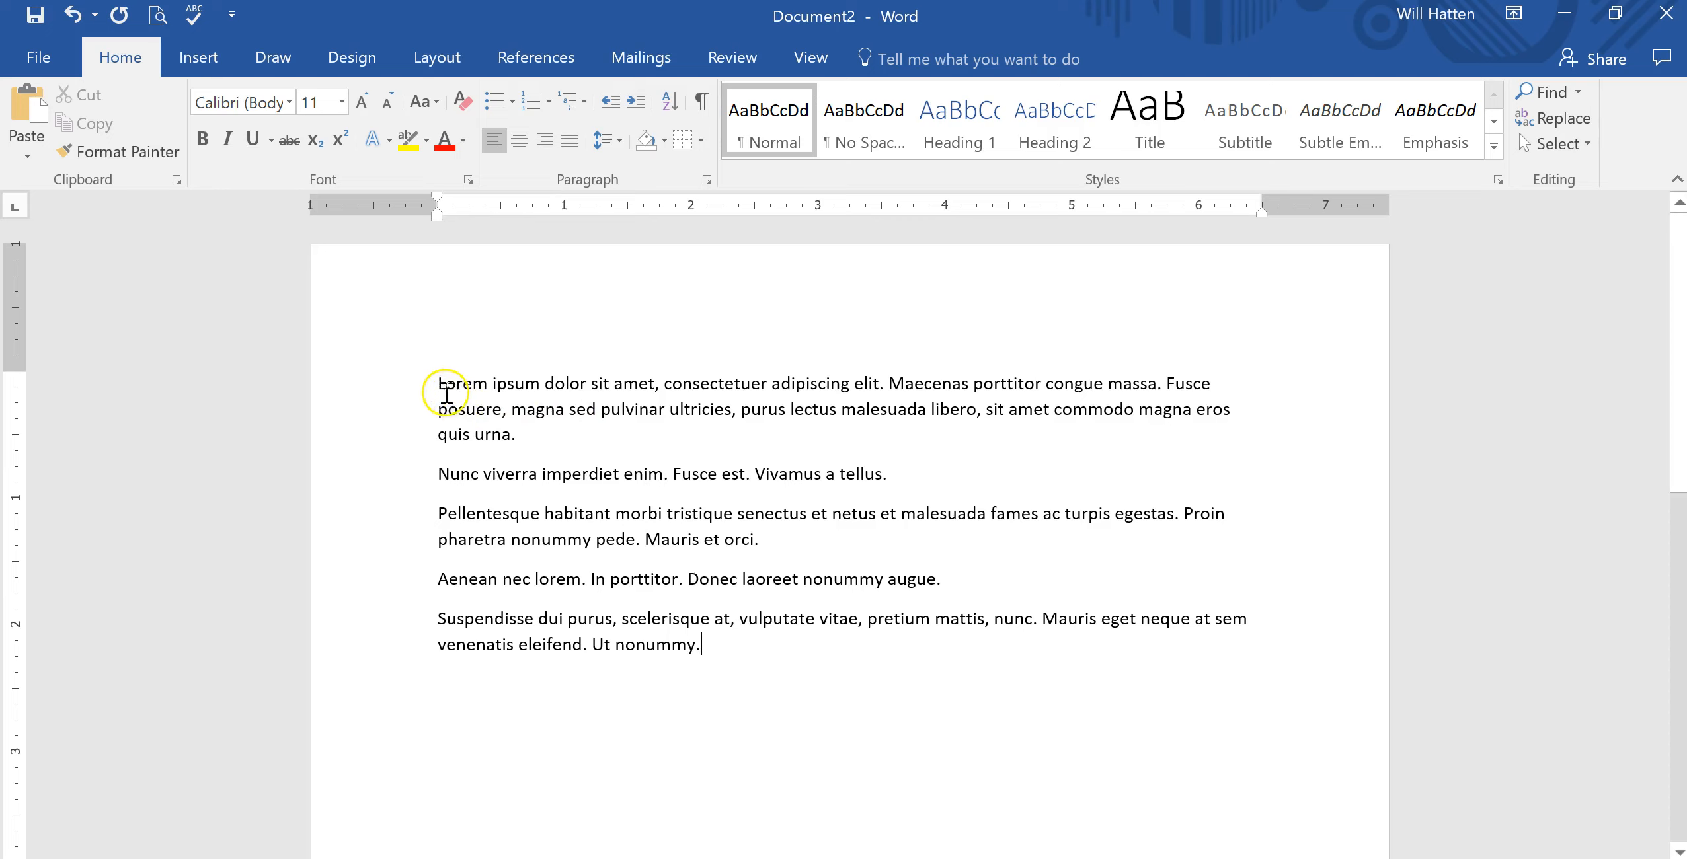
drag(437, 384, 519, 436)
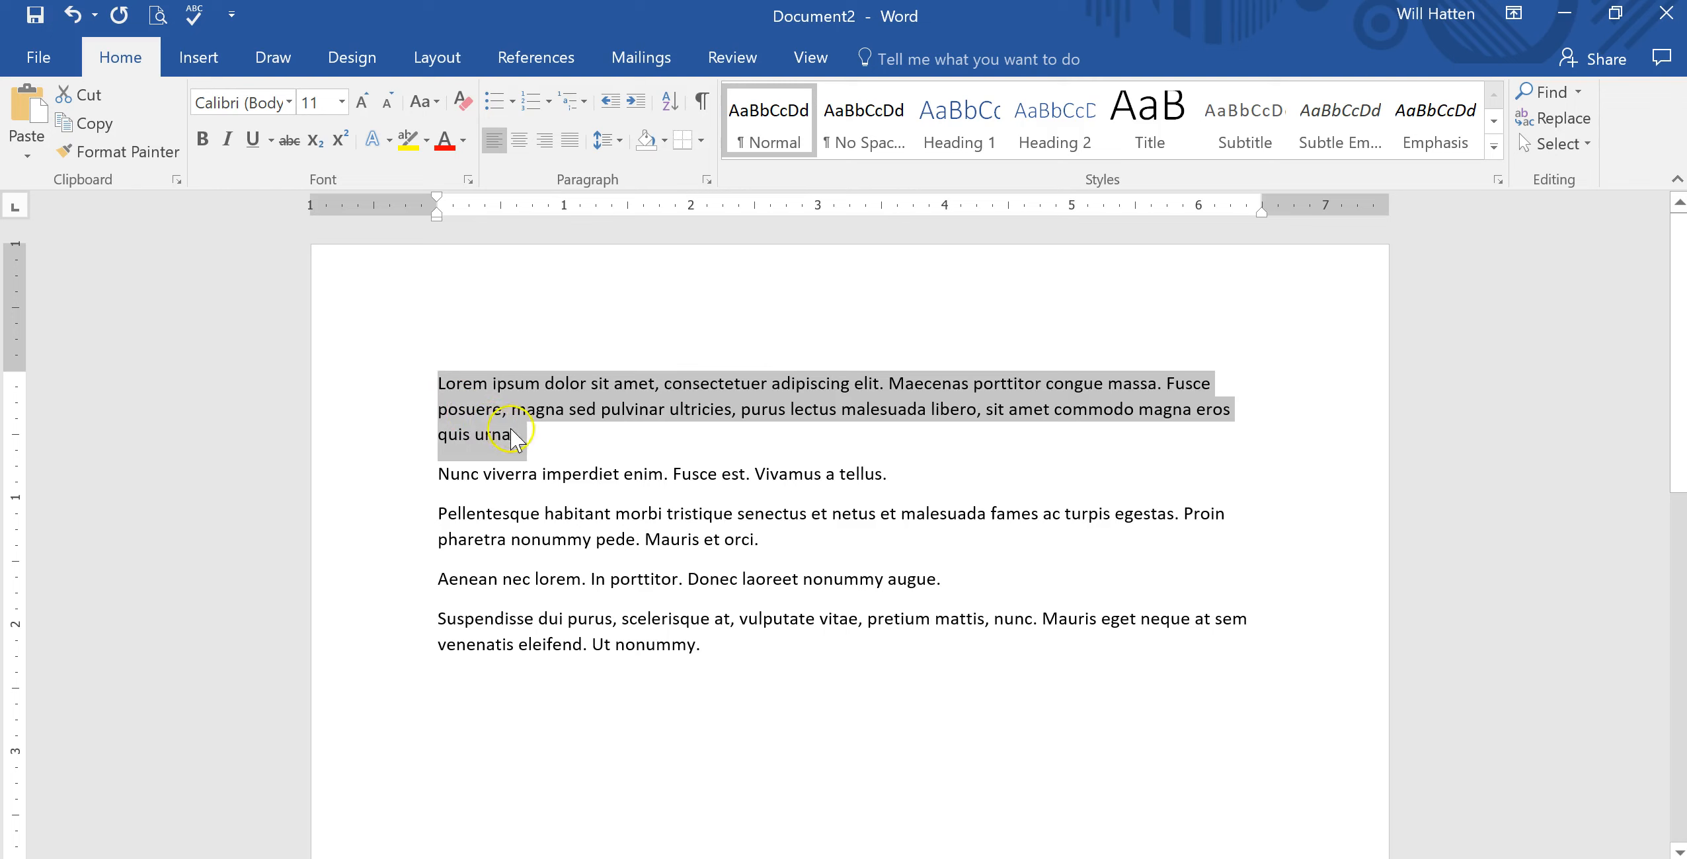
click(664, 140)
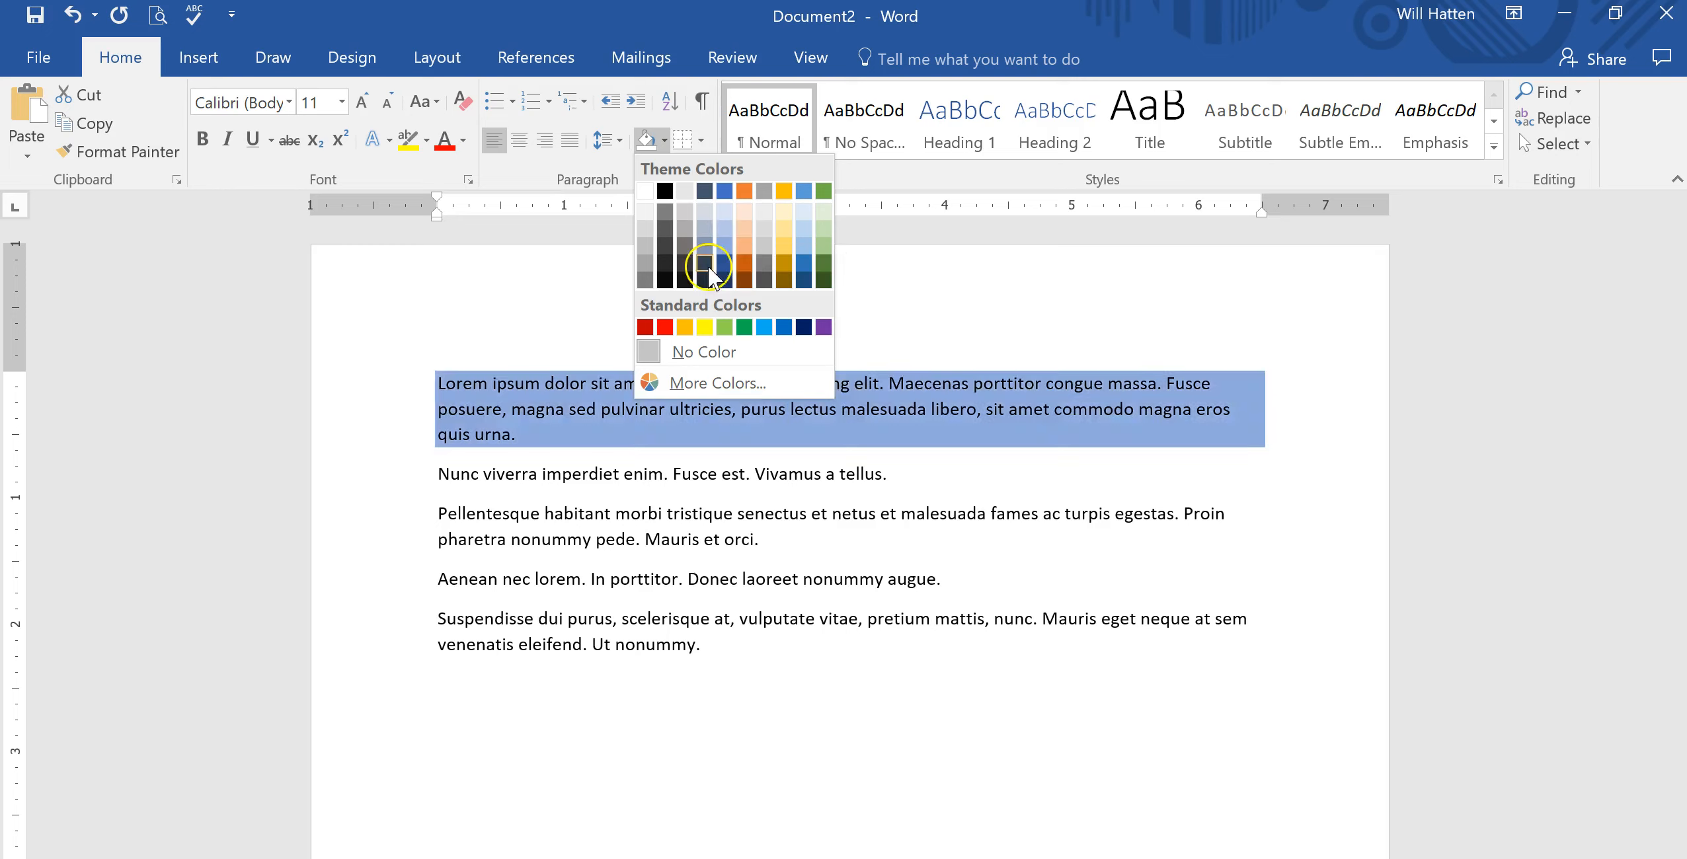
click(664, 190)
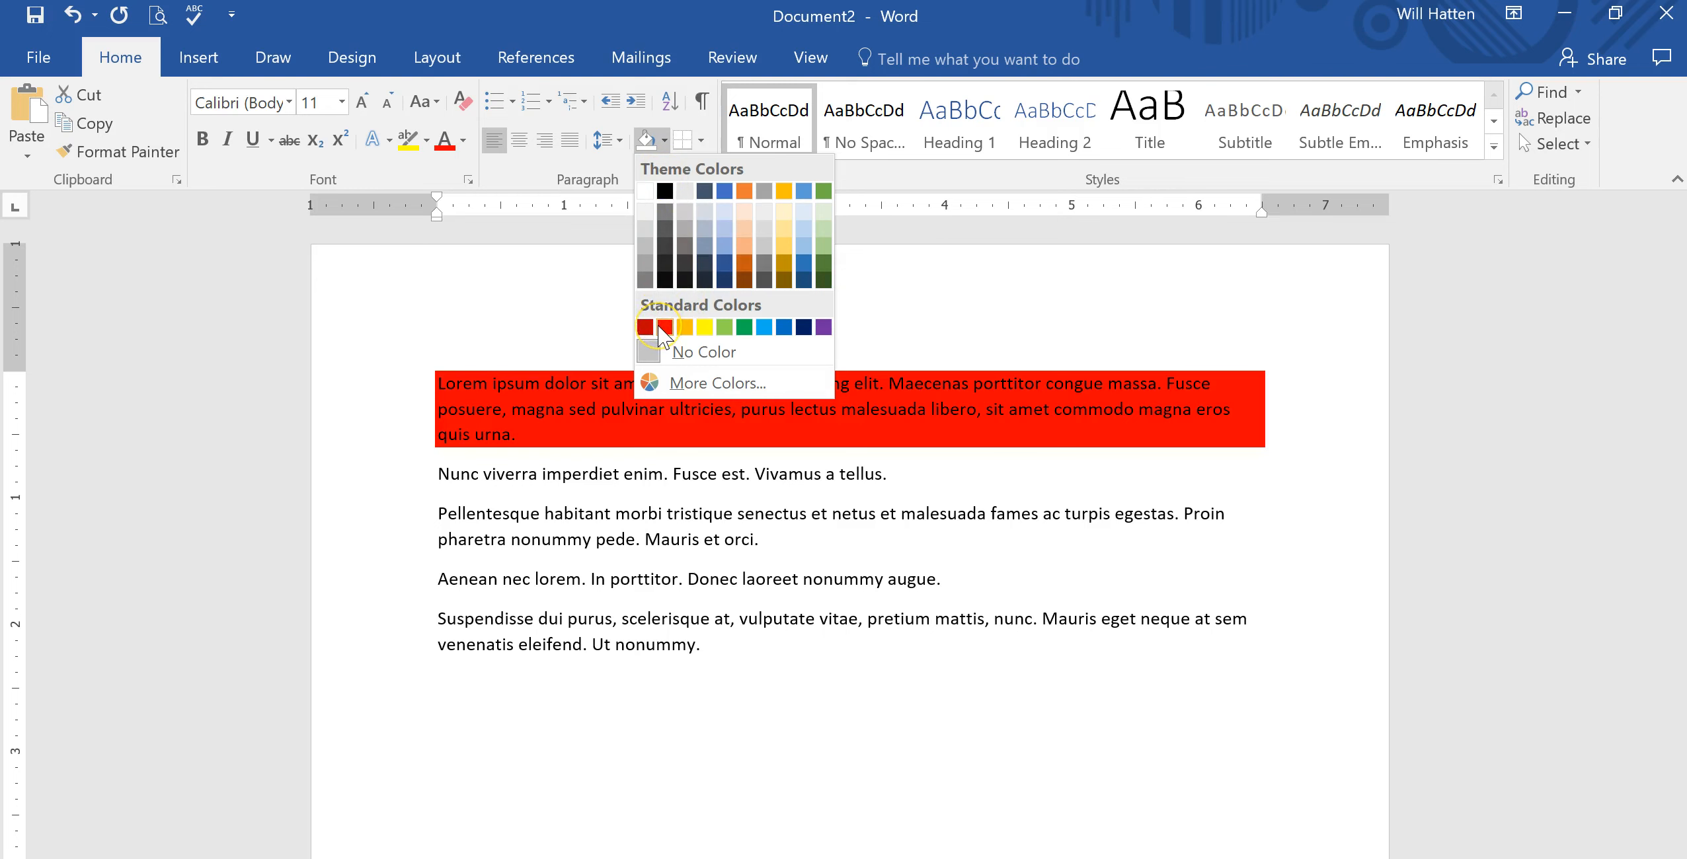
click(683, 327)
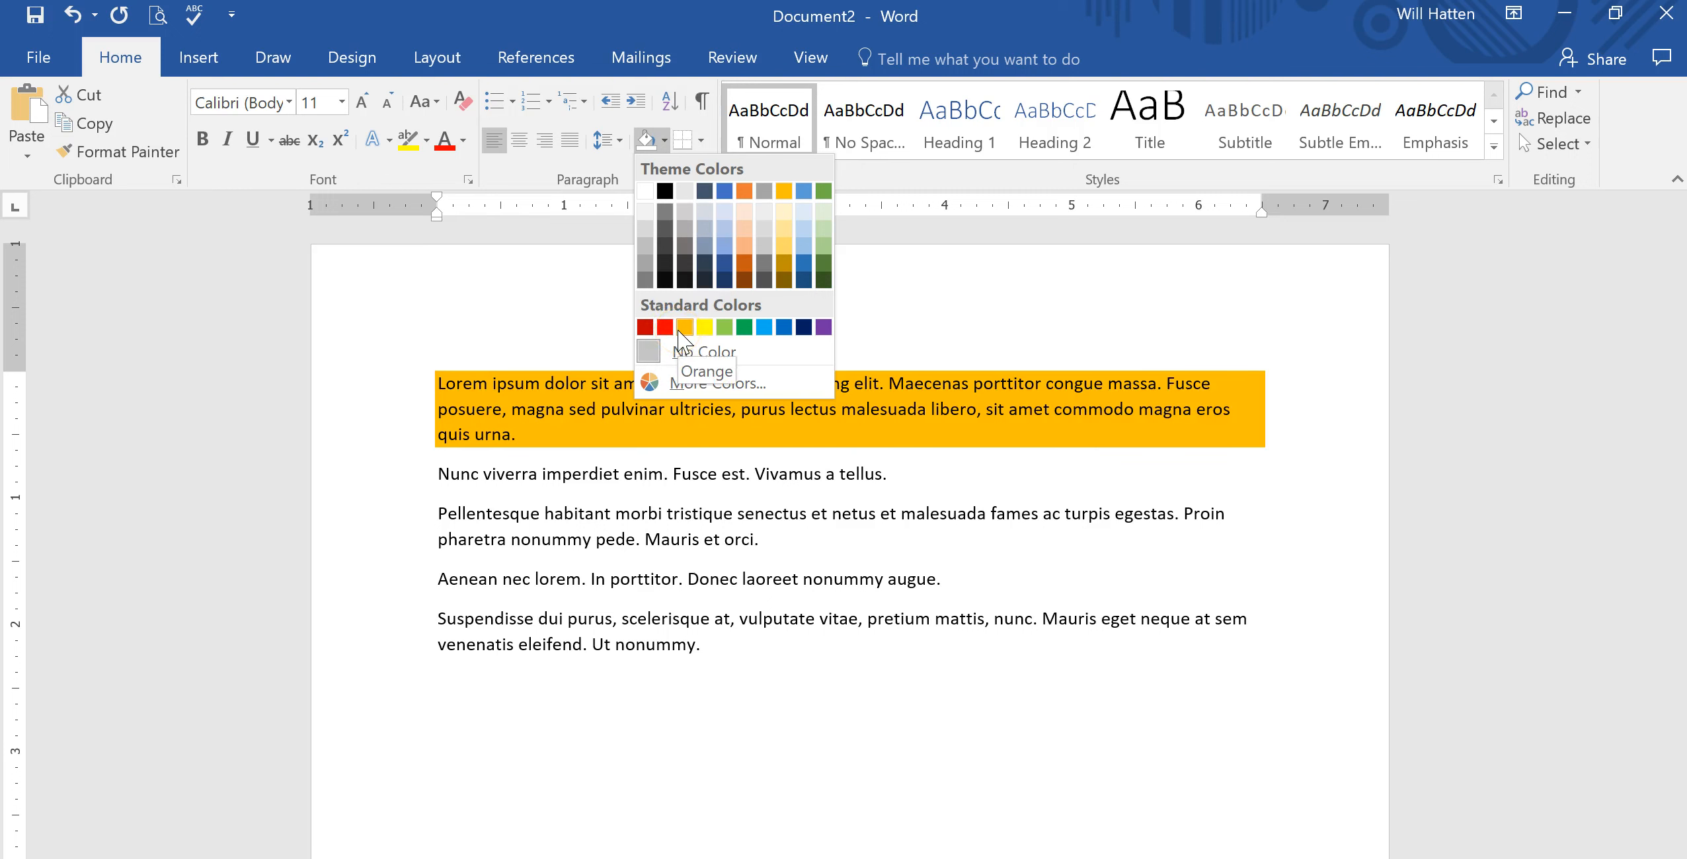
click(664, 327)
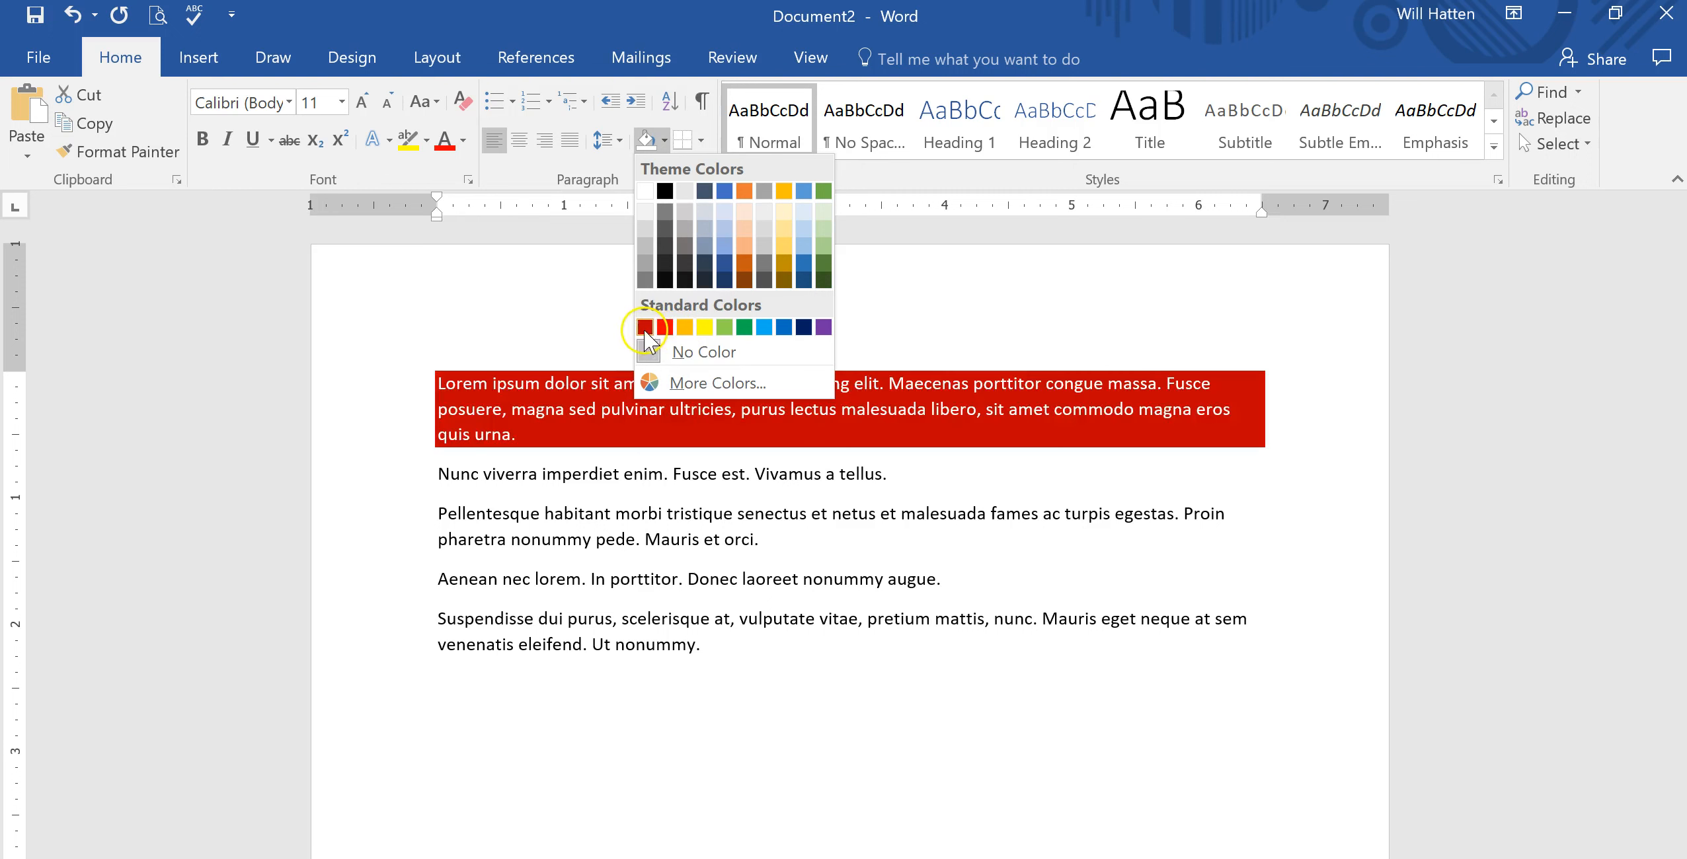
click(682, 328)
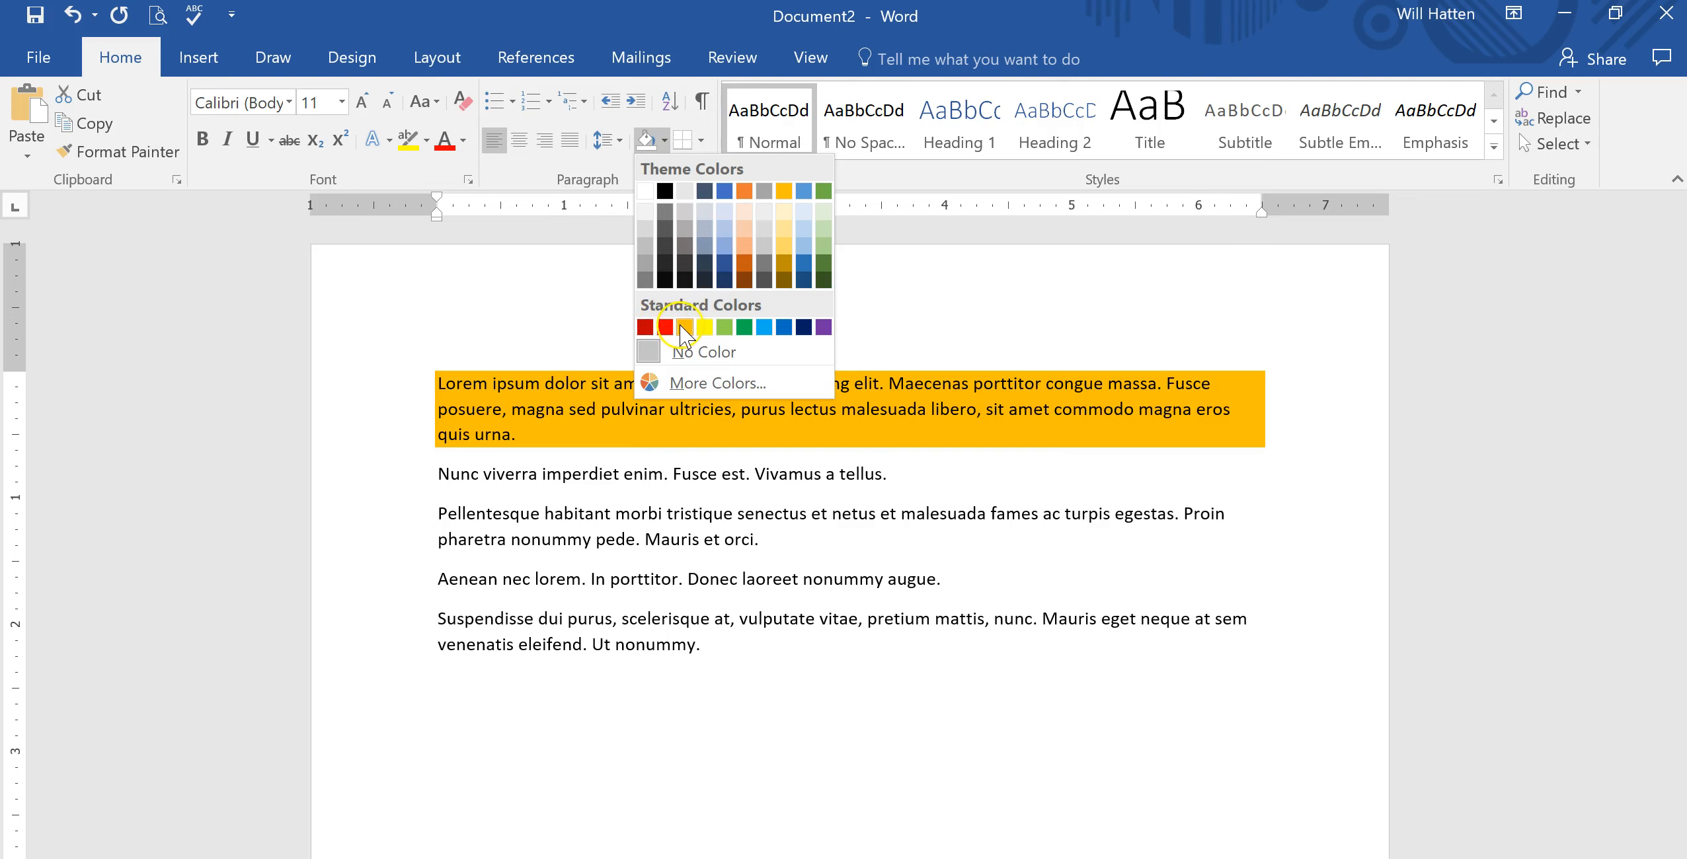
click(703, 334)
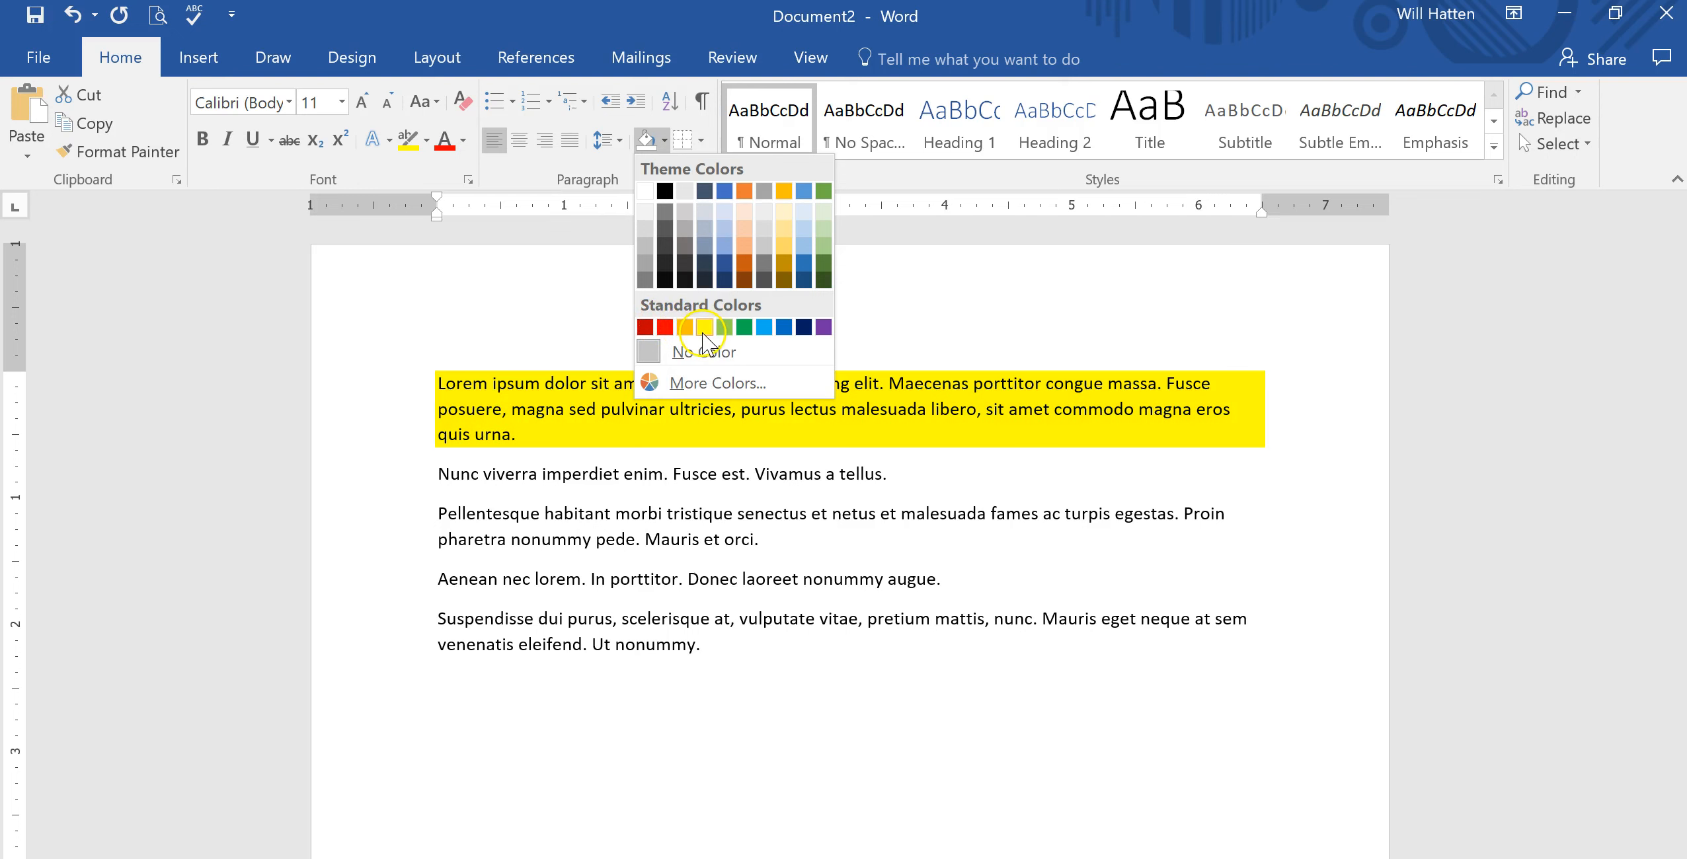
click(743, 330)
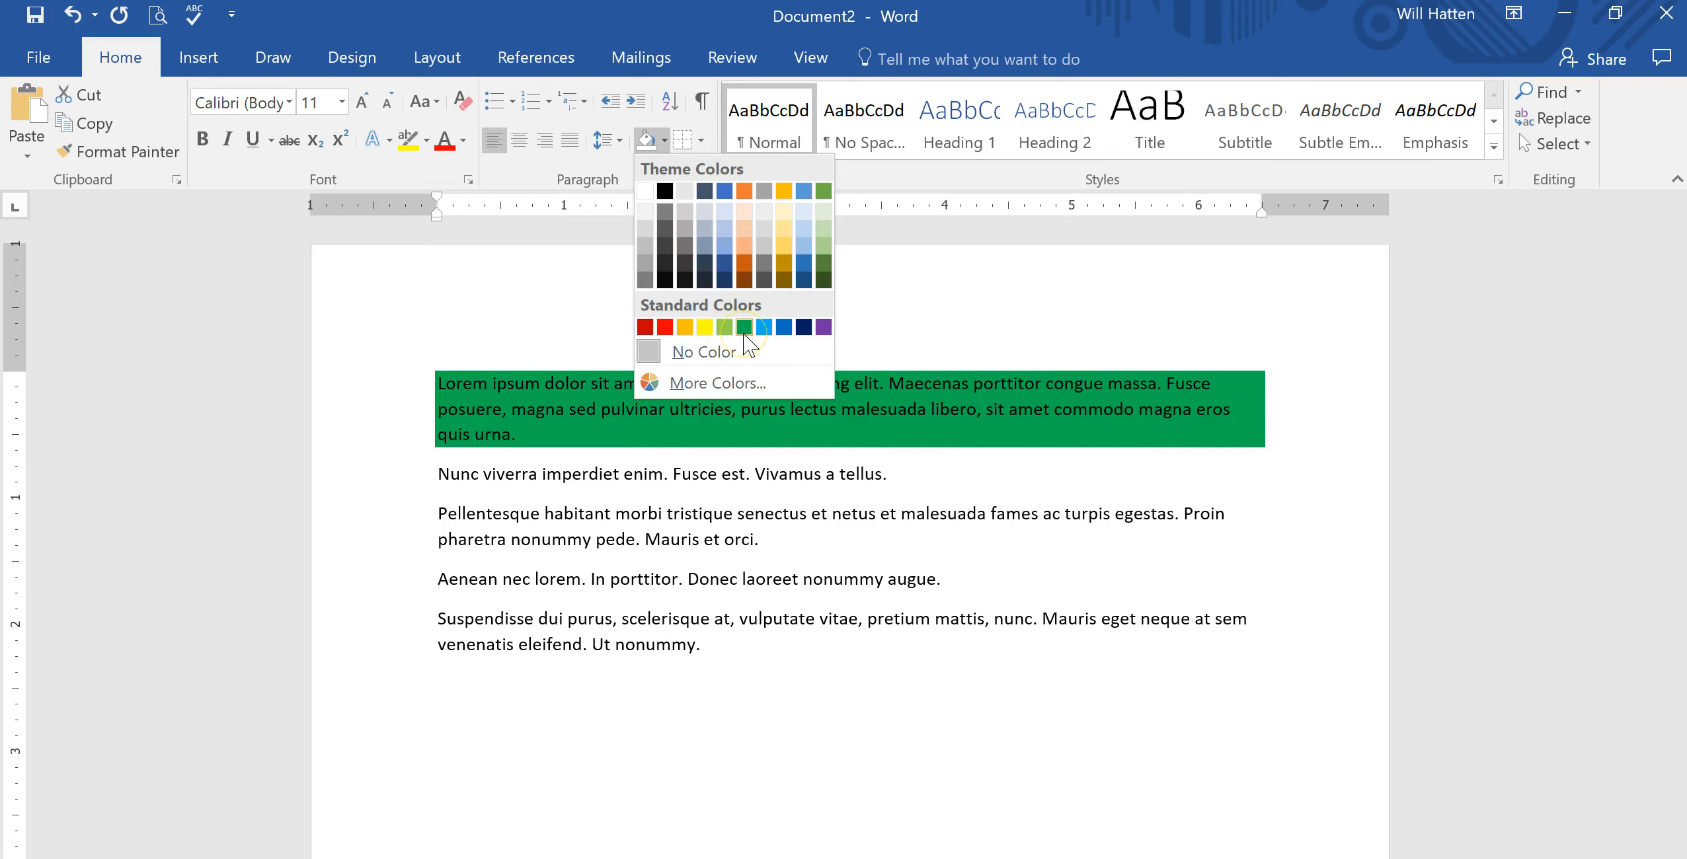
click(765, 328)
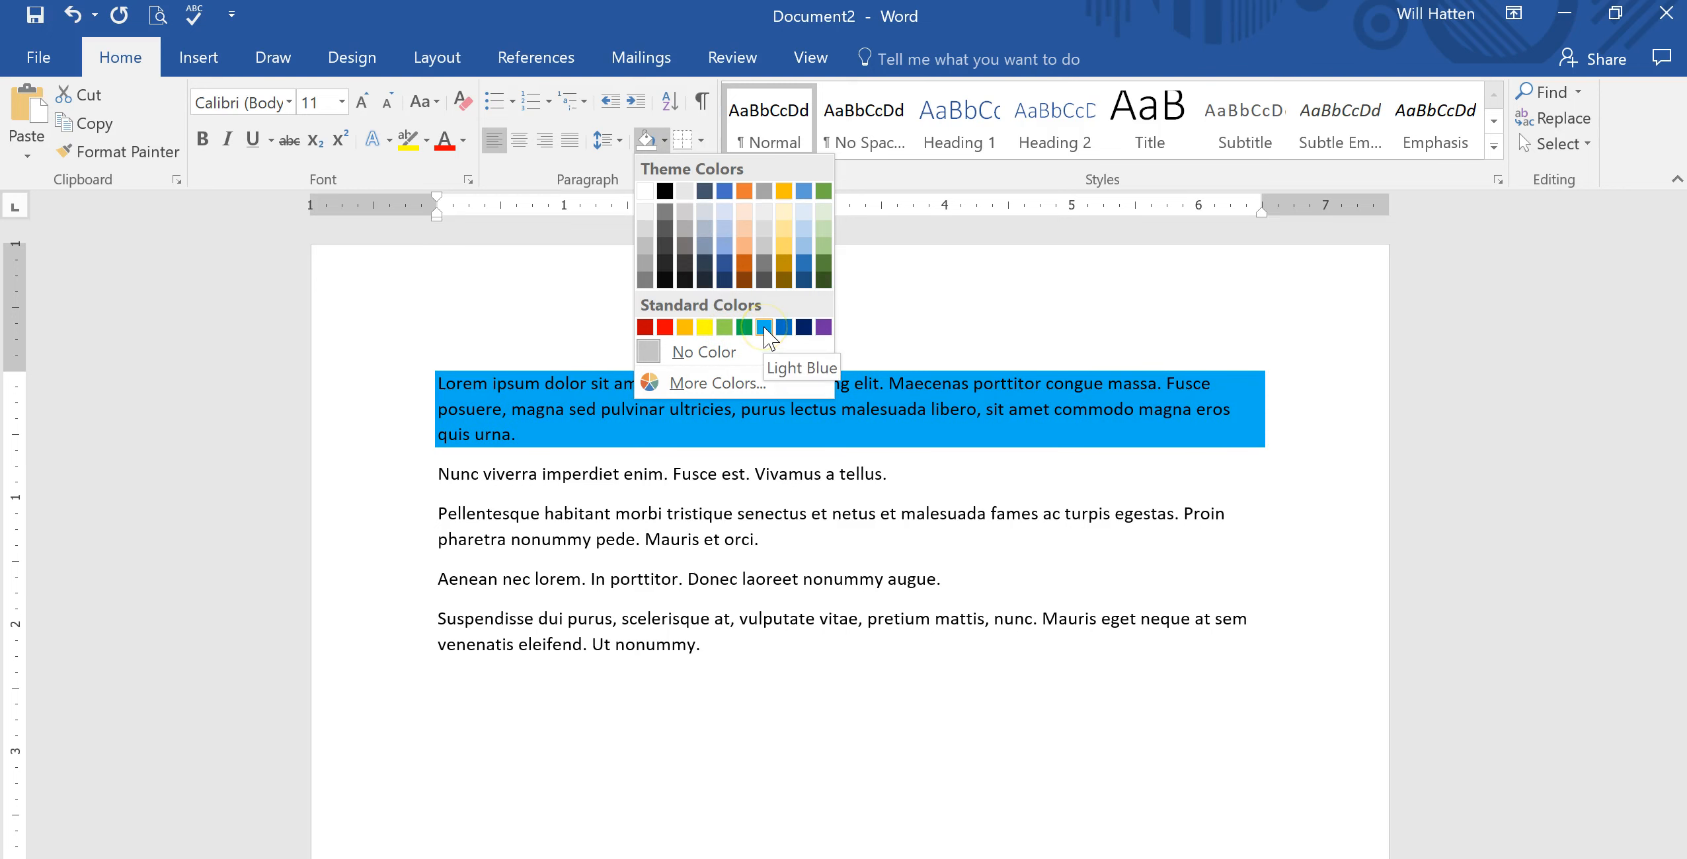
click(806, 329)
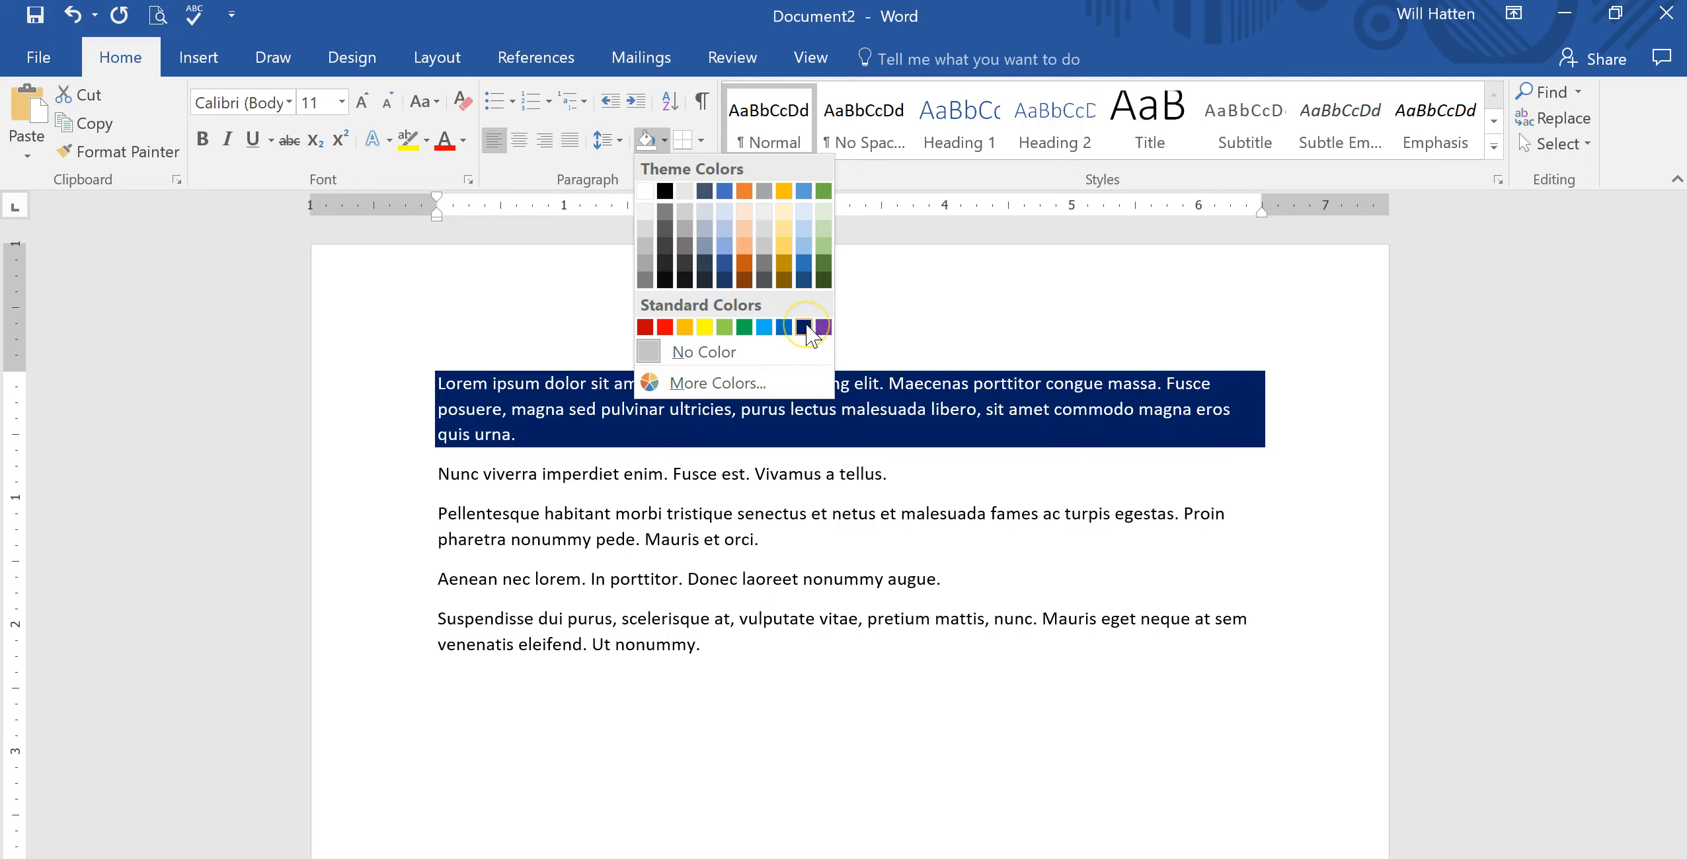
click(820, 329)
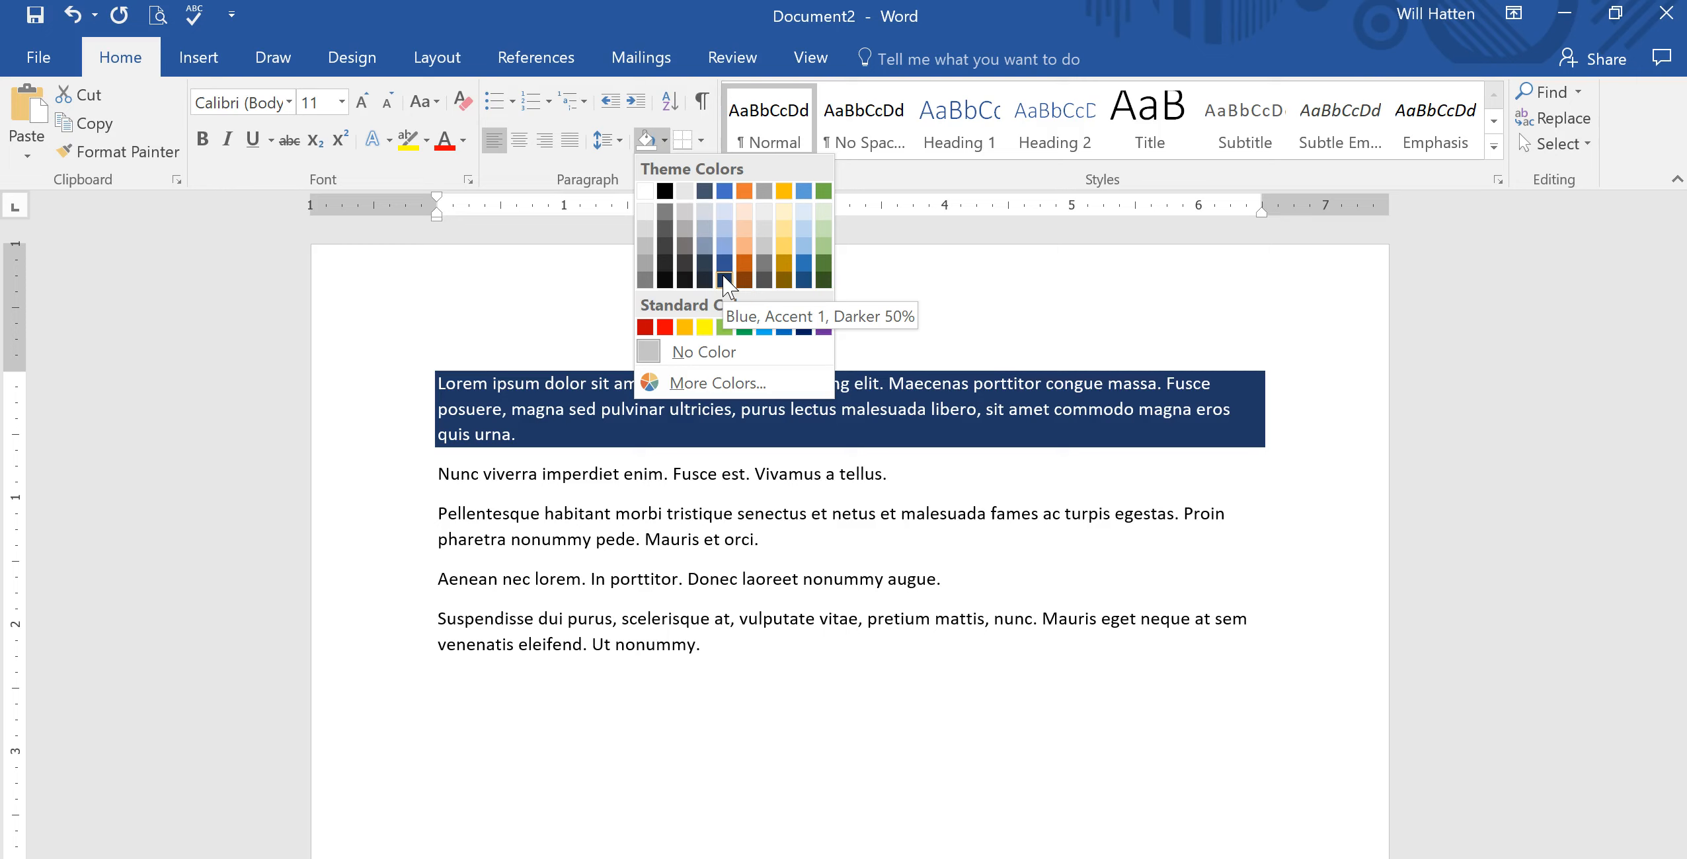
click(691, 383)
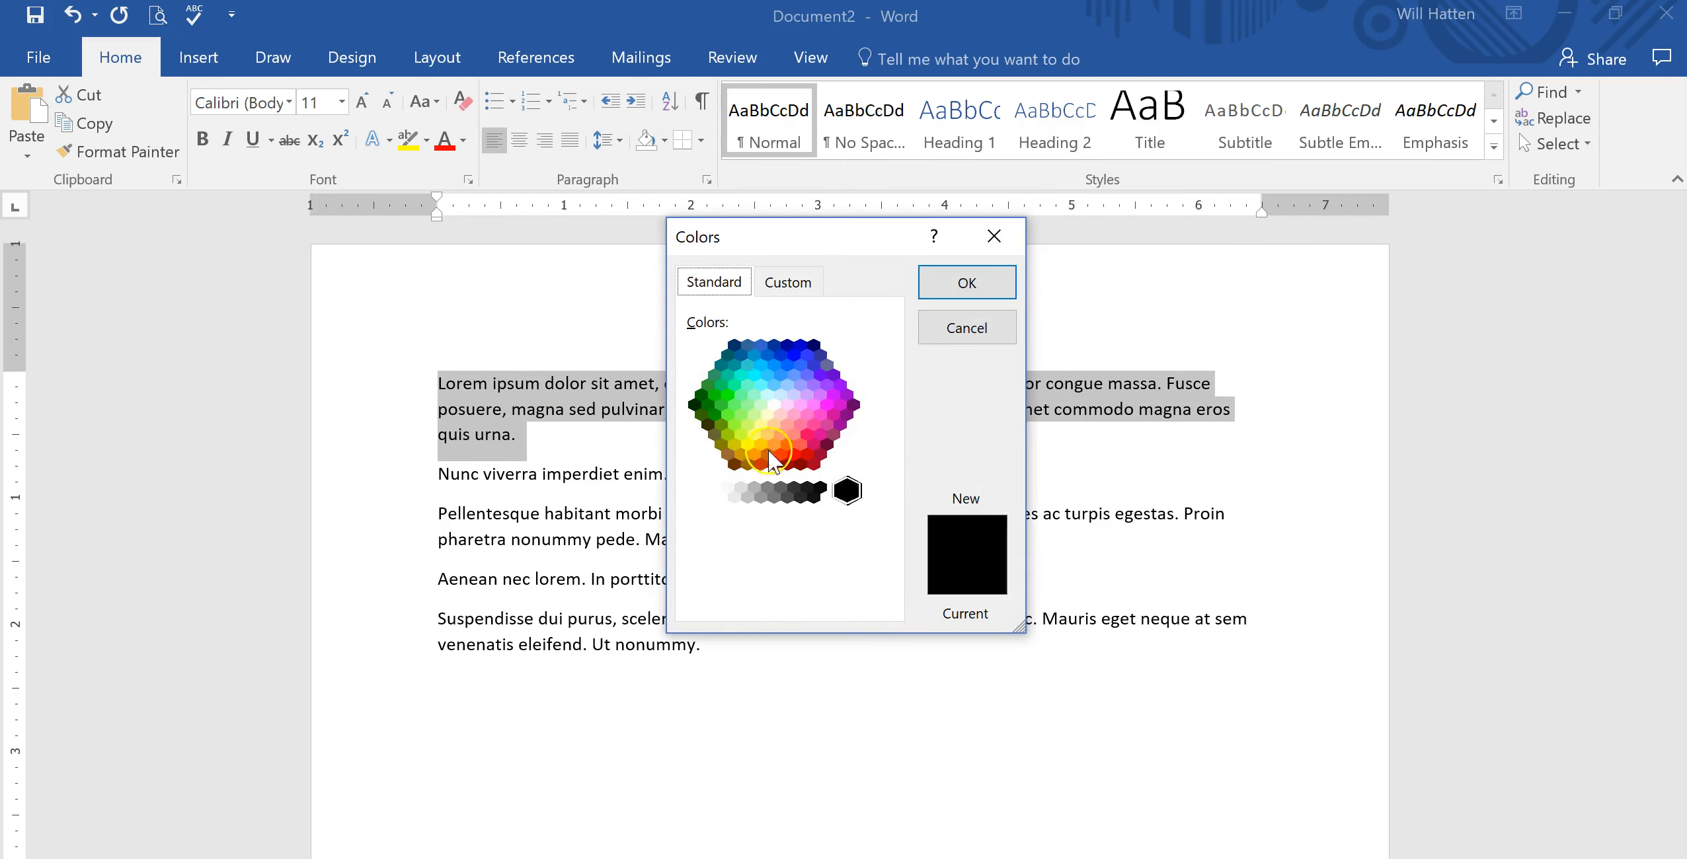
click(778, 283)
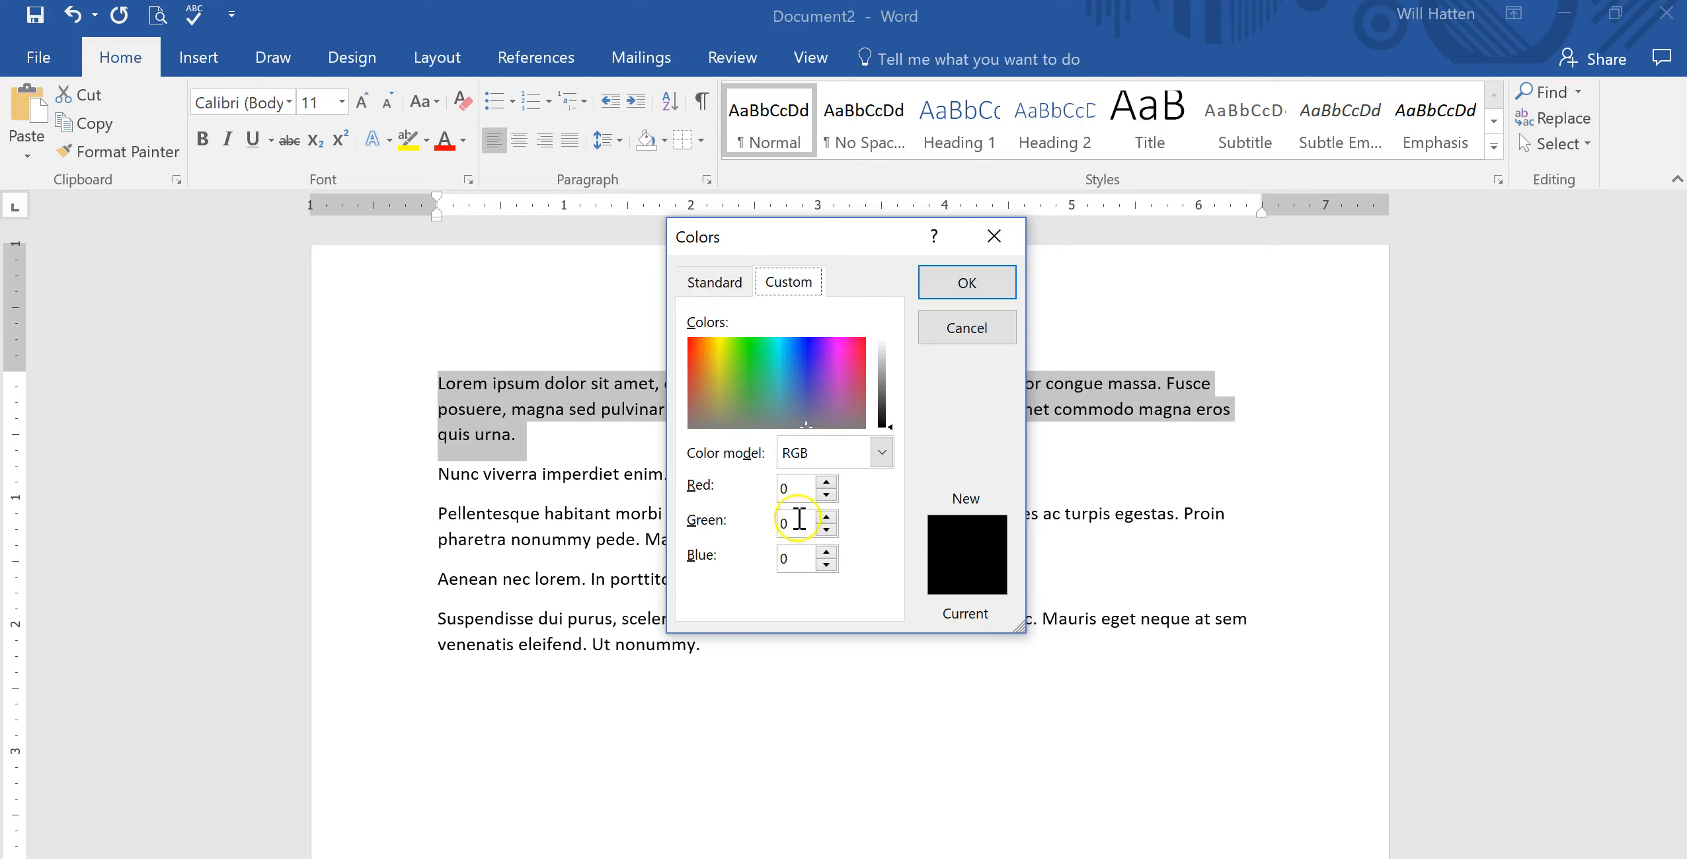
click(747, 371)
drag(744, 369, 710, 382)
click(715, 347)
click(714, 355)
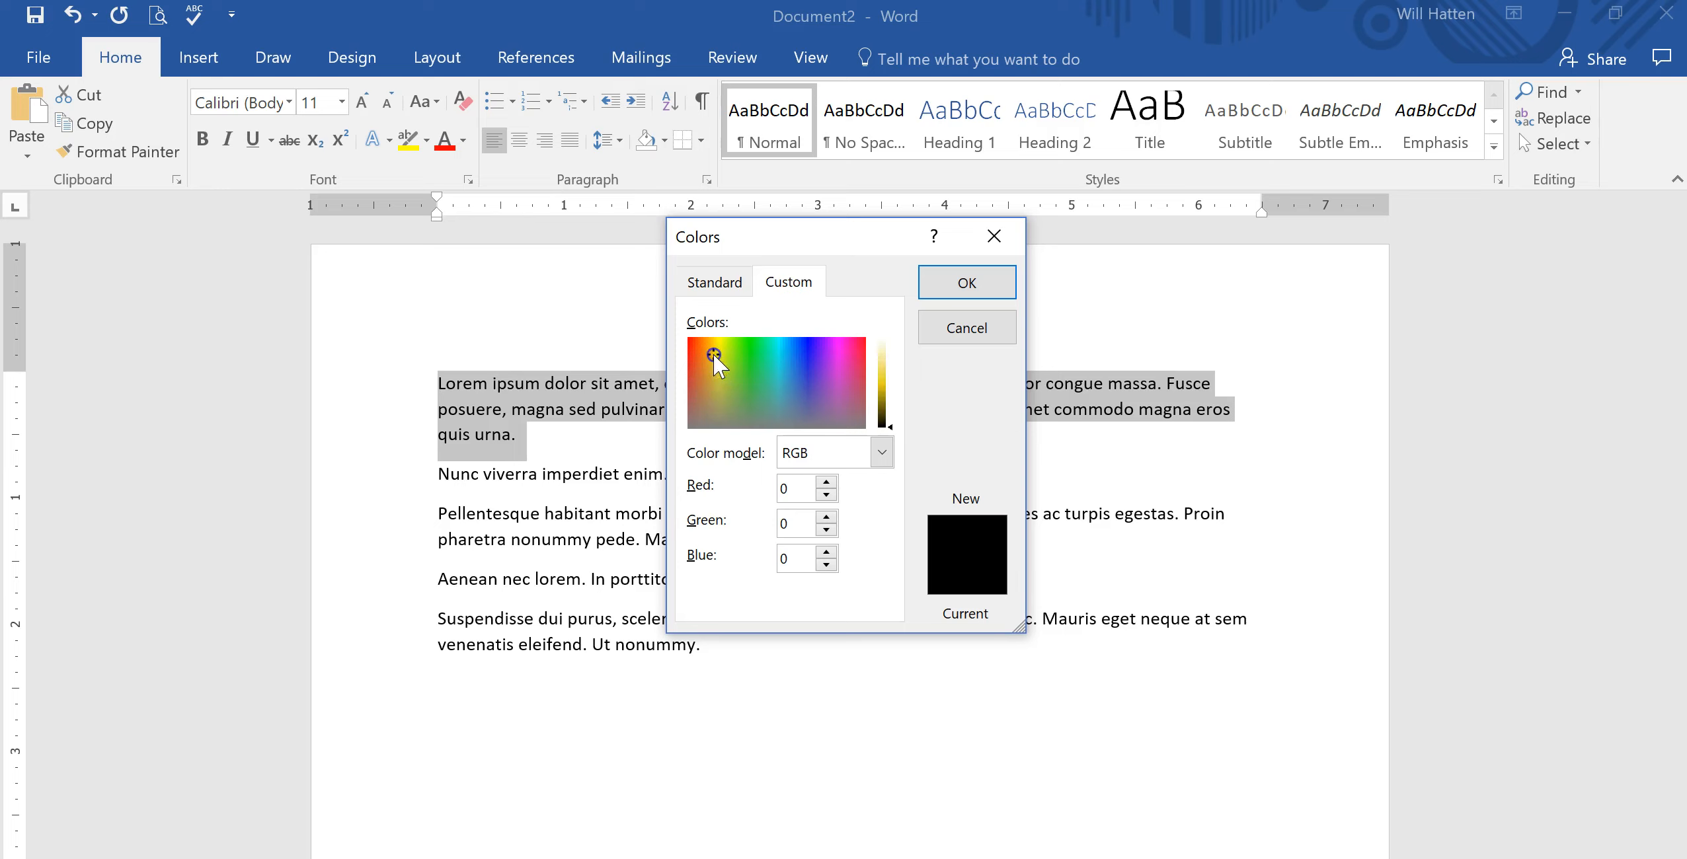
drag(717, 362, 795, 381)
click(940, 330)
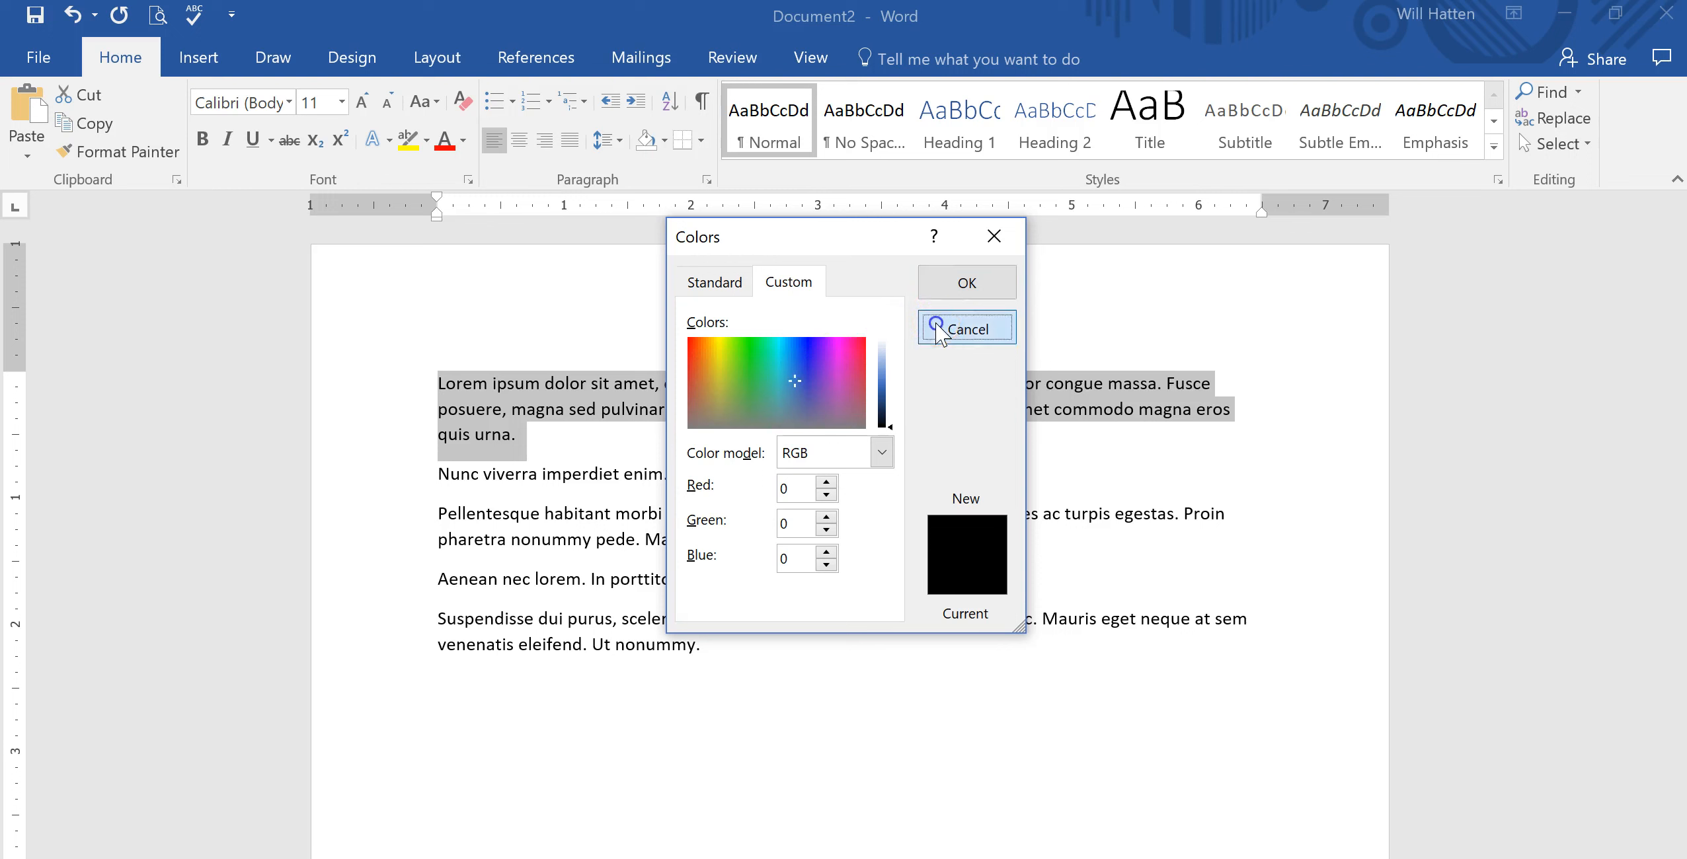
Shade the first paragraph with Blue, Accent 1, Lighter 40%.
click(664, 149)
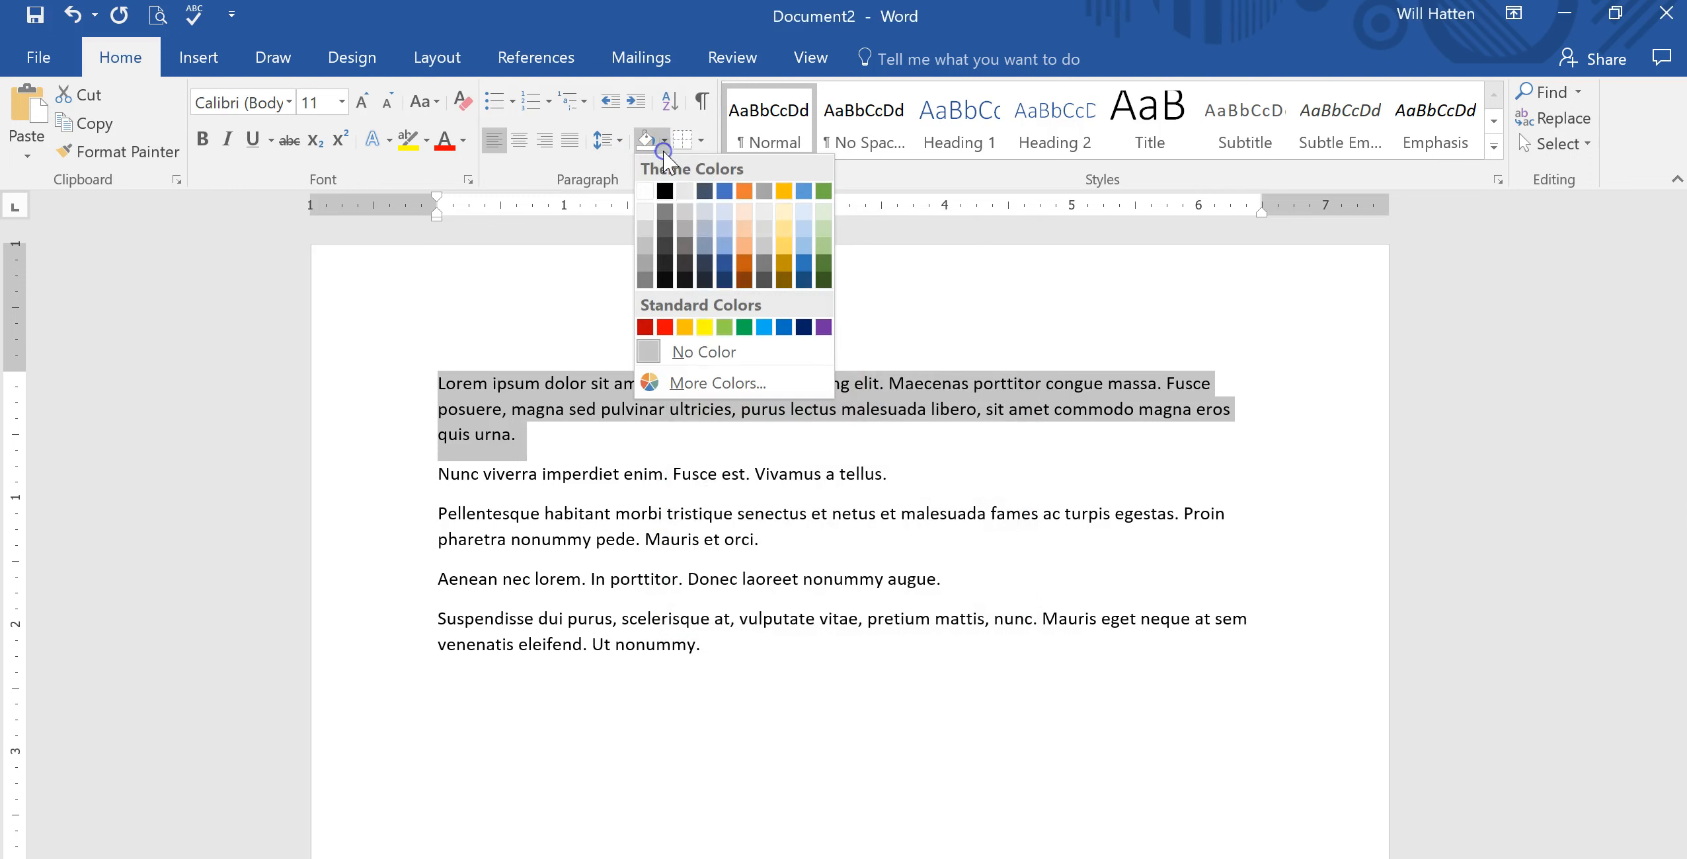
click(725, 246)
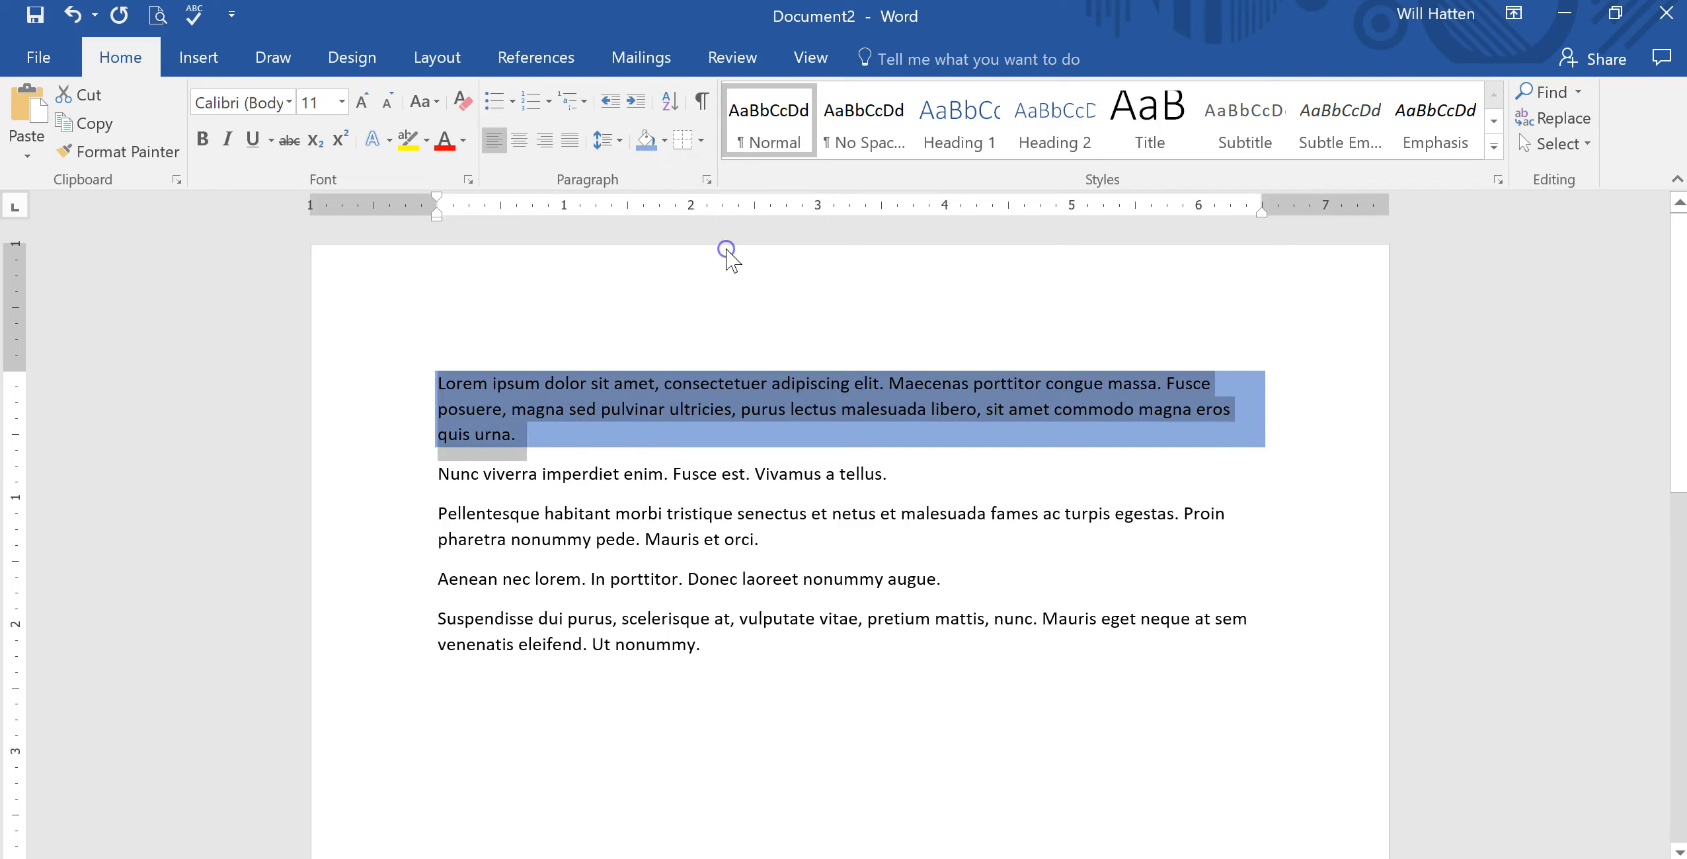
click(738, 303)
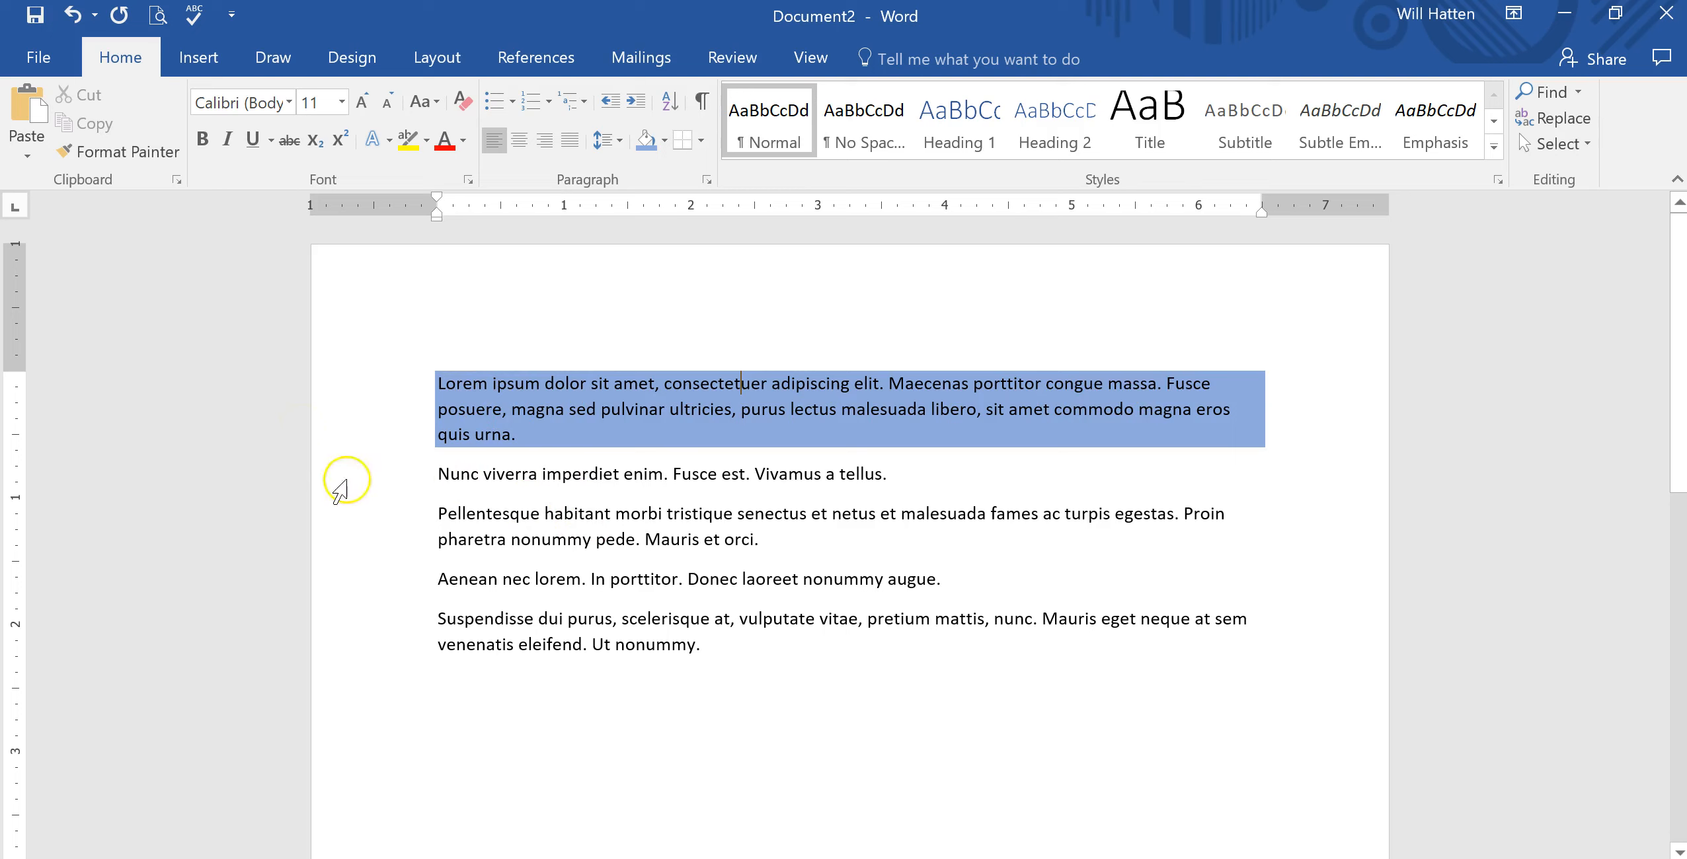
Add an outside border around the third paragraph, starting 'Pellentesque habitant'.
click(436, 514)
drag(436, 514, 769, 542)
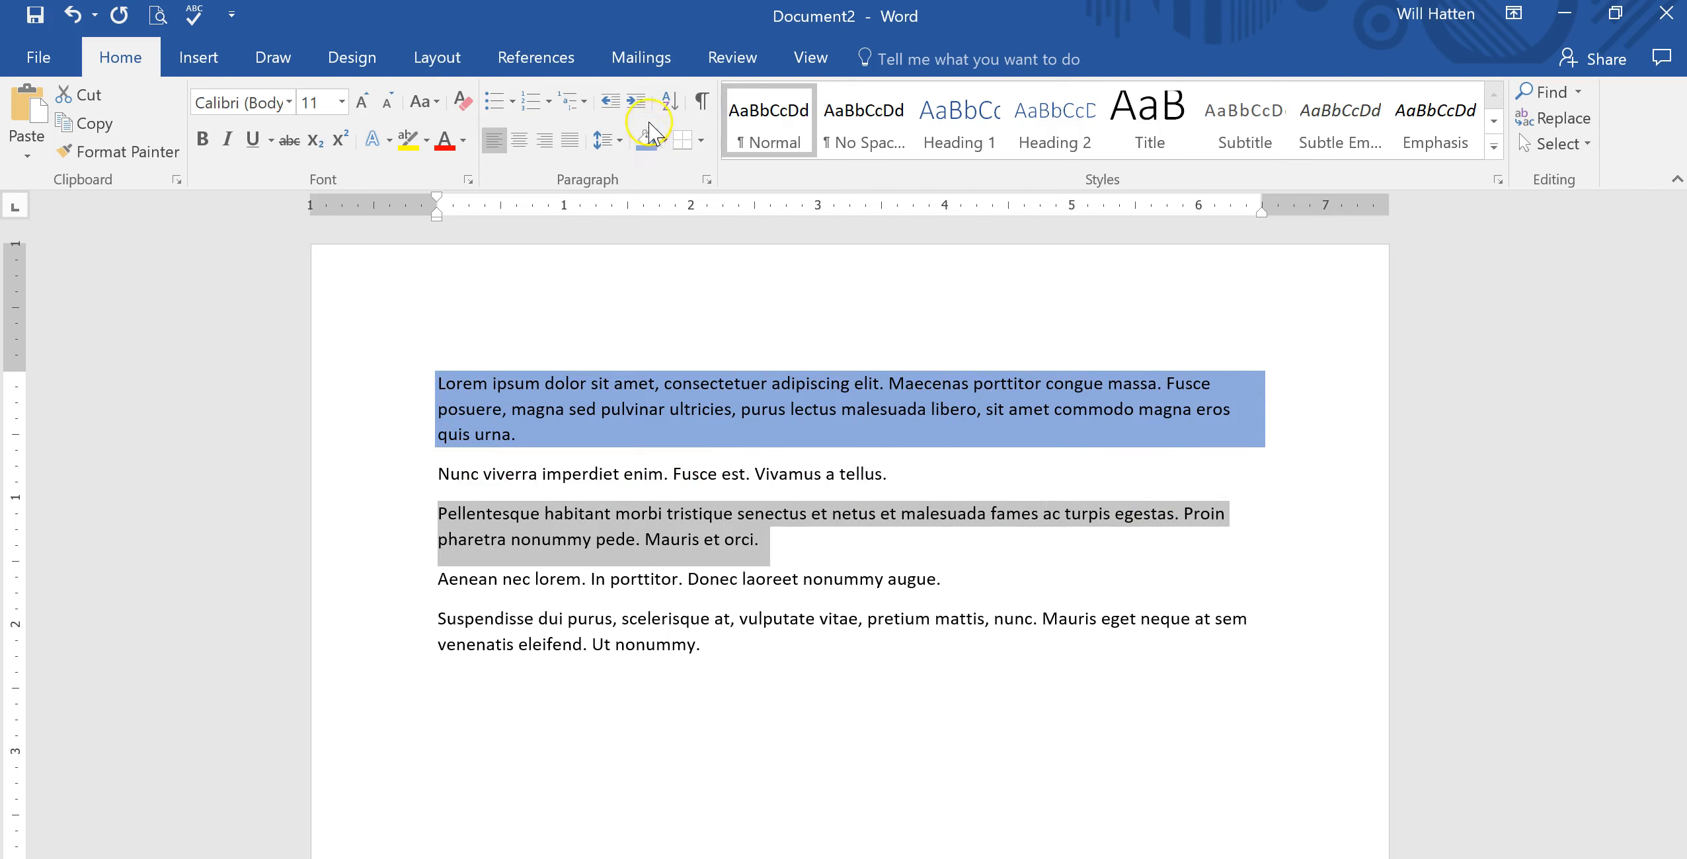
click(702, 140)
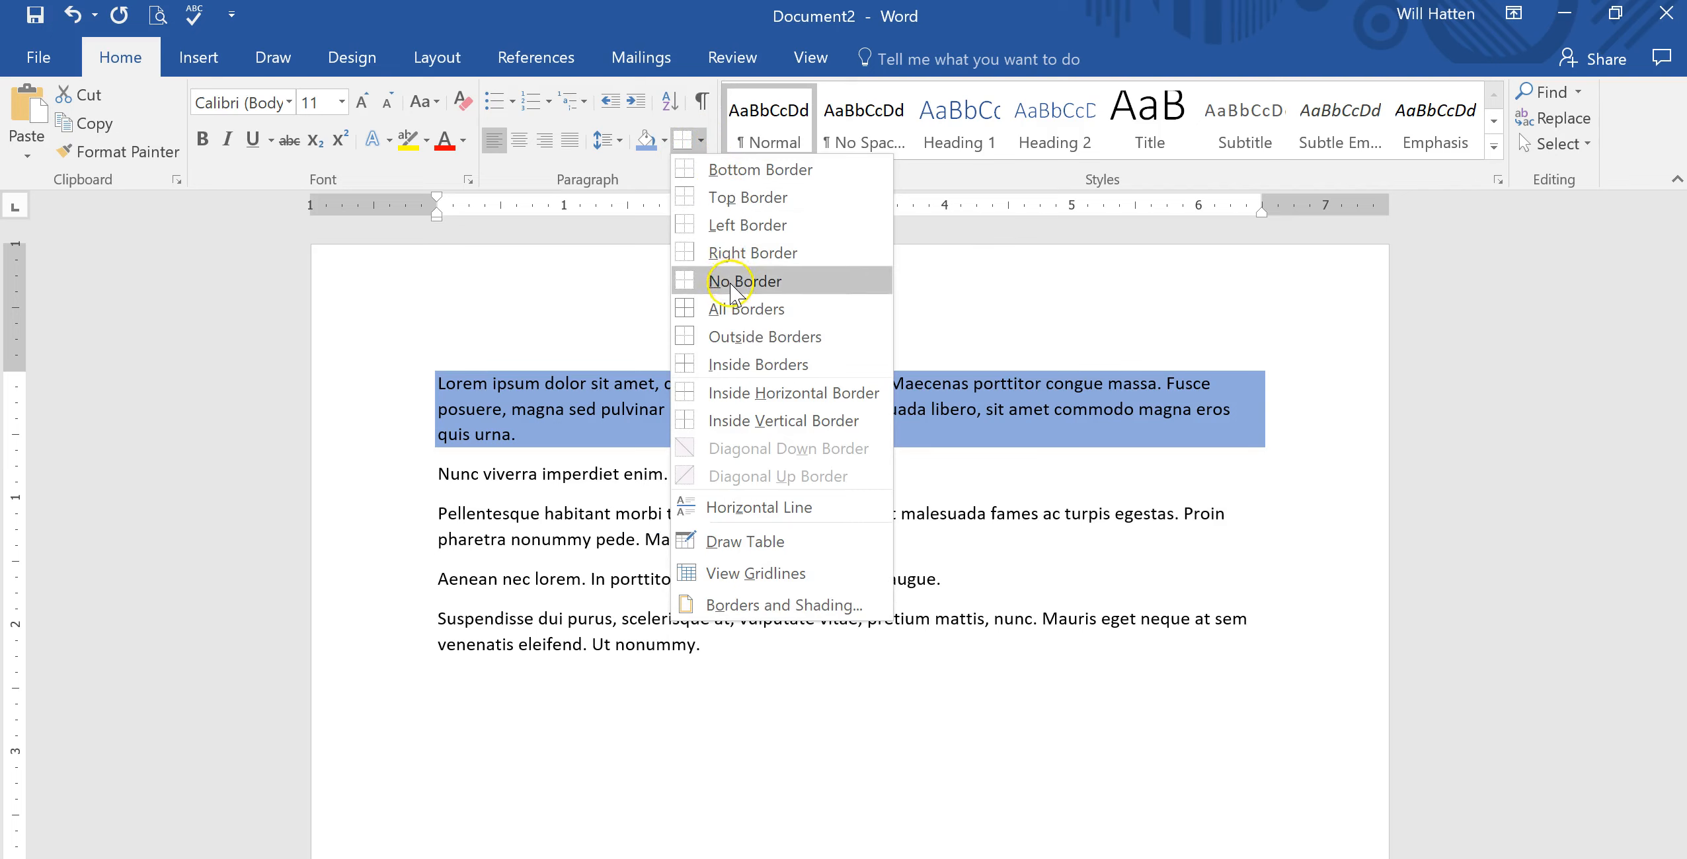
click(732, 348)
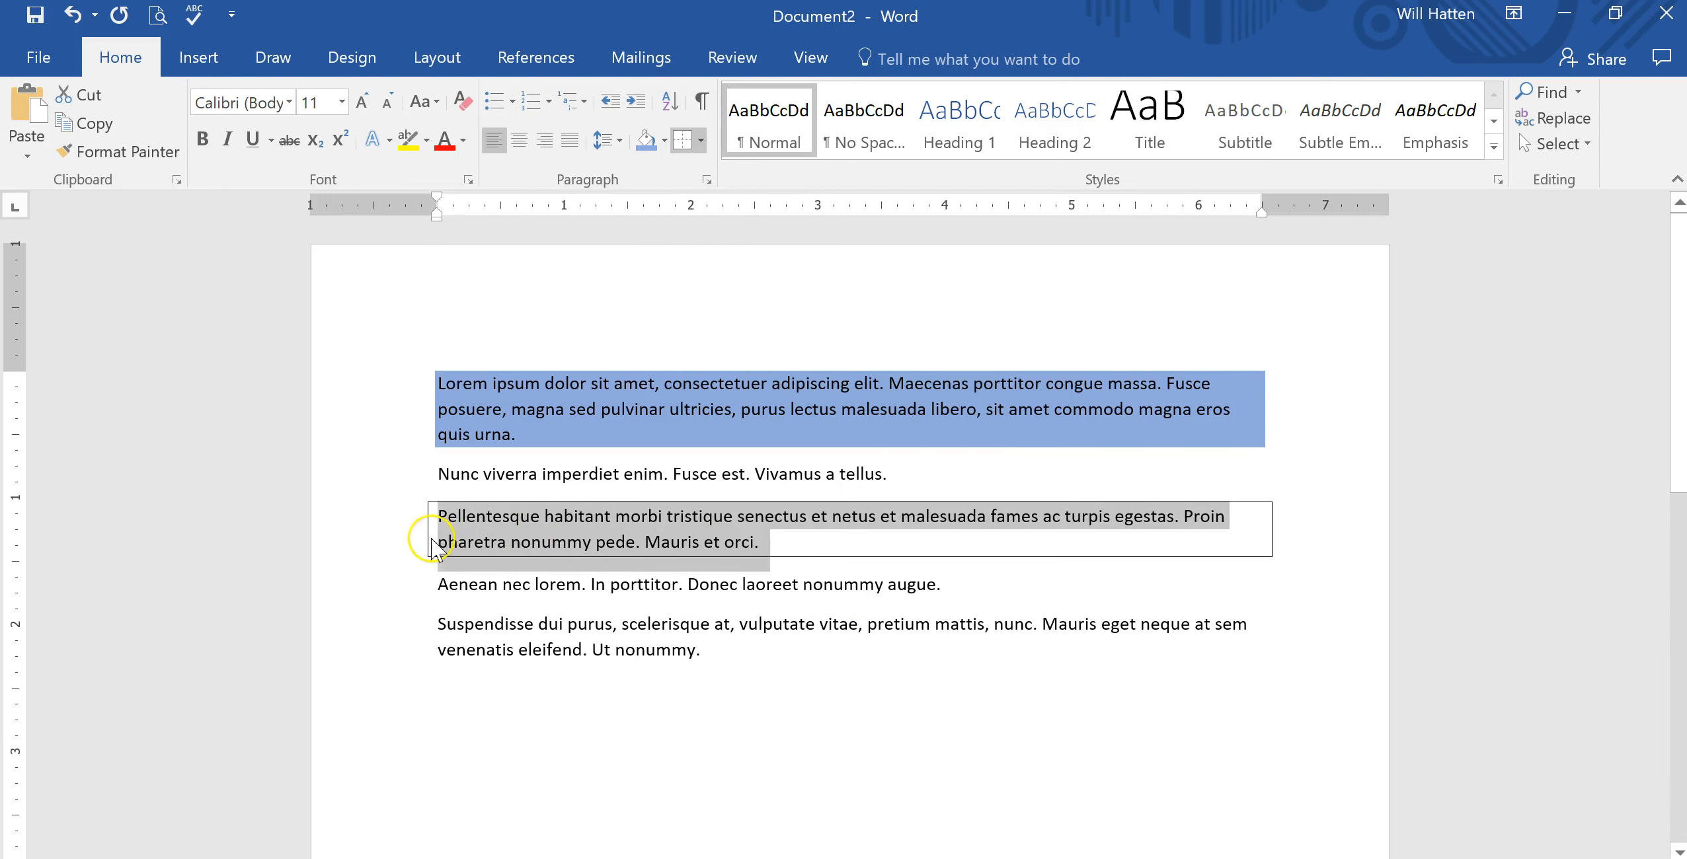
click(886, 564)
click(862, 736)
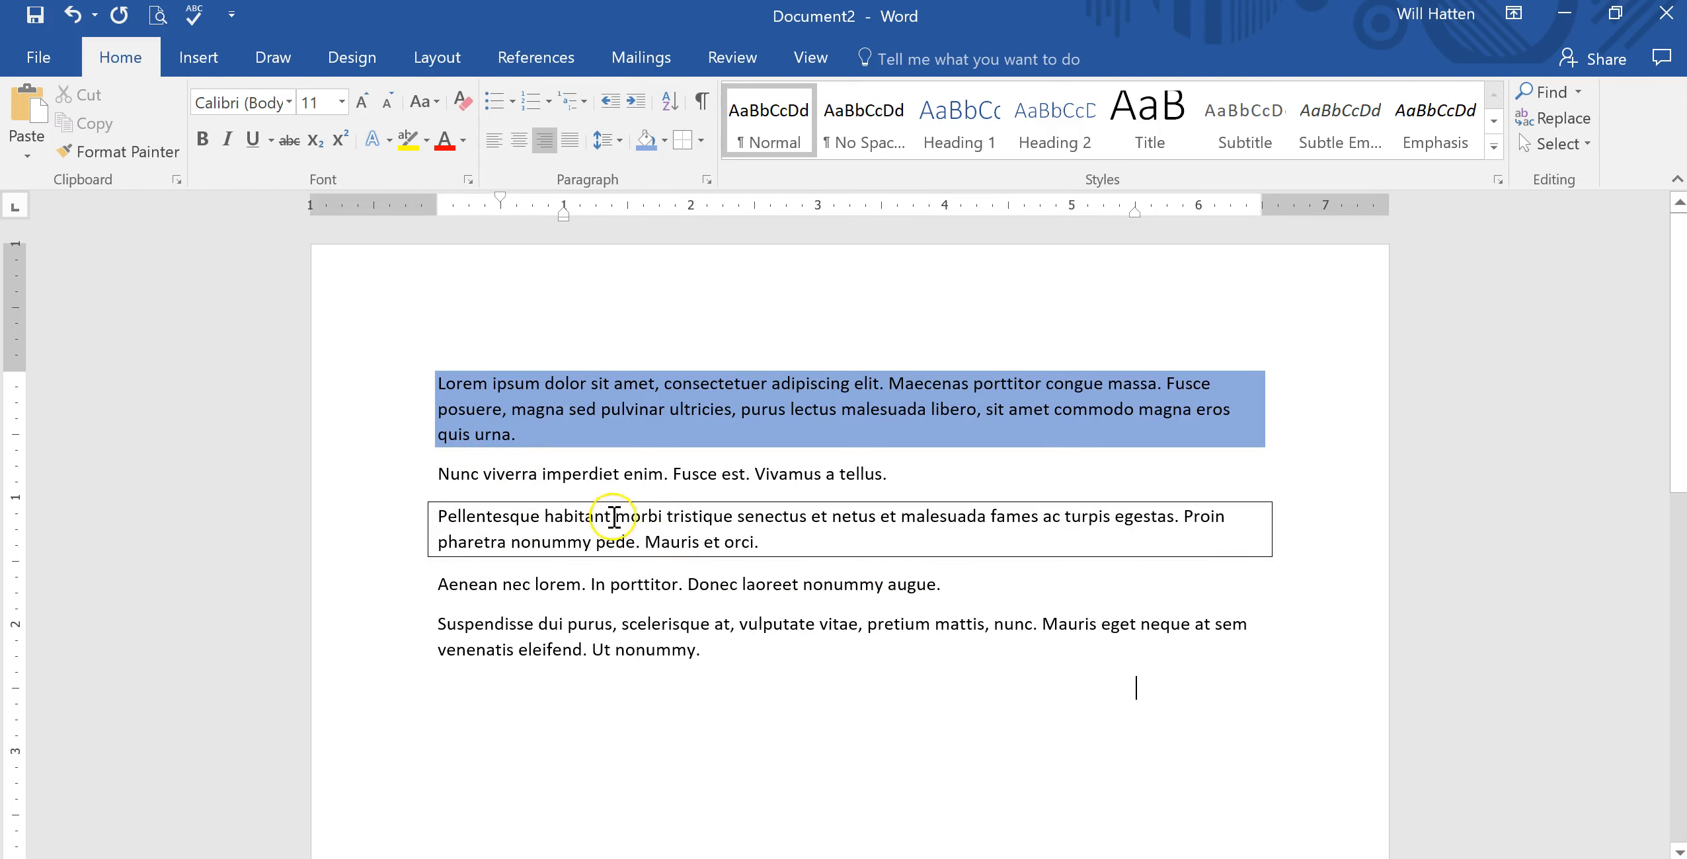
Add blank lines at the end of the bordered paragraph, then delete them again.
click(729, 538)
right_click(827, 539)
text(Mauris et orci. Ads)
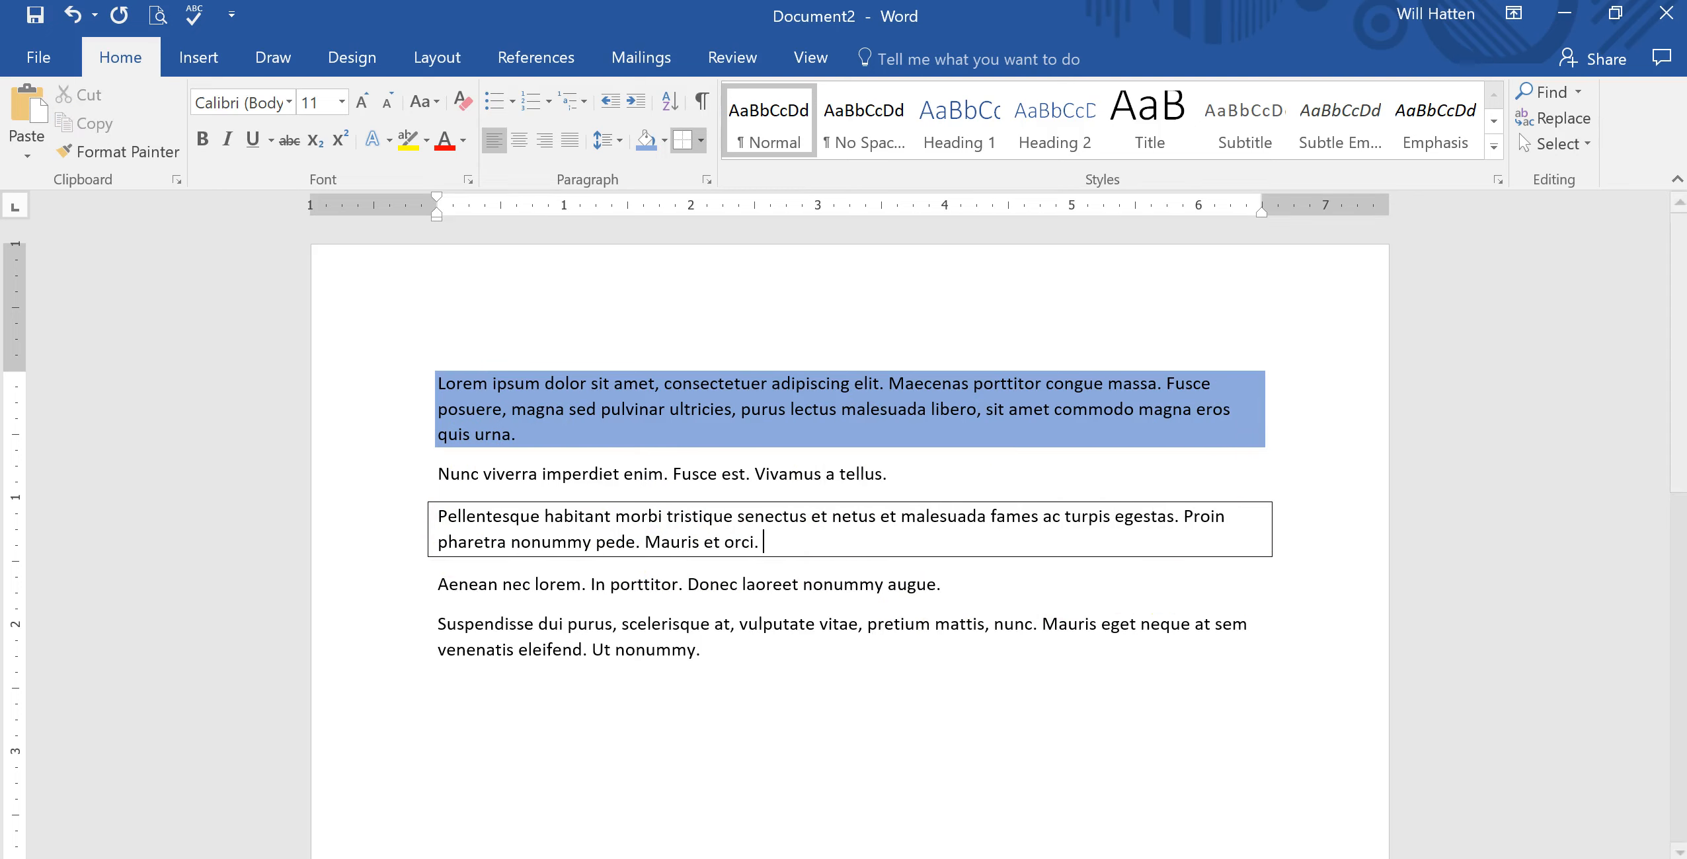
text(;lfasd;lasdflkja)
key(BackSpace)
key(BackSpace)
key(Return)
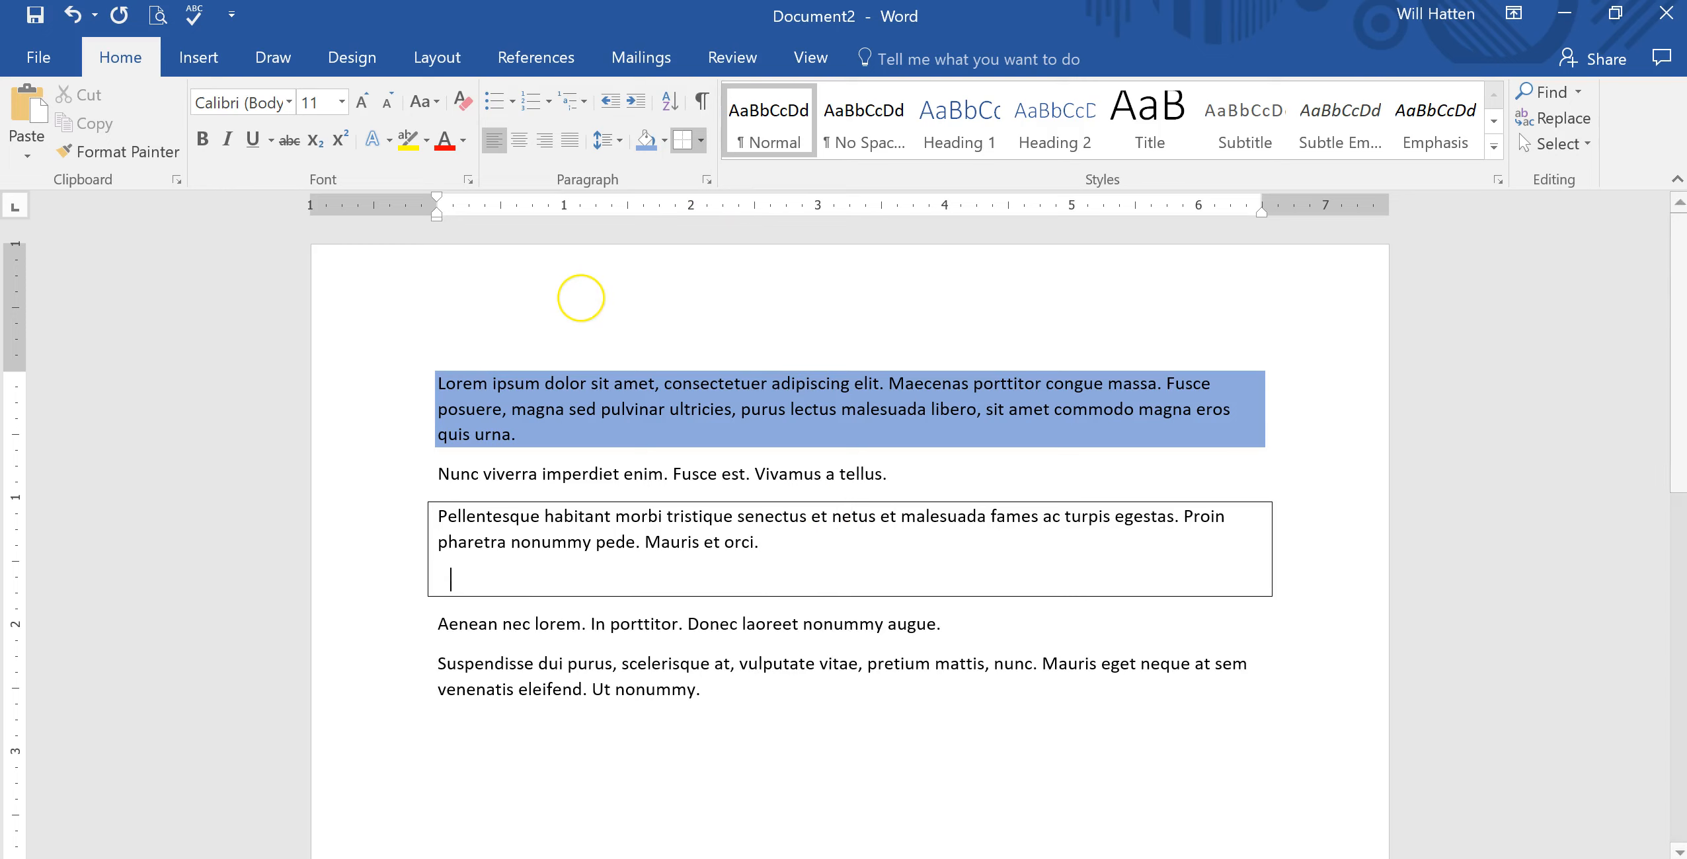
key(Return)
key(Return)
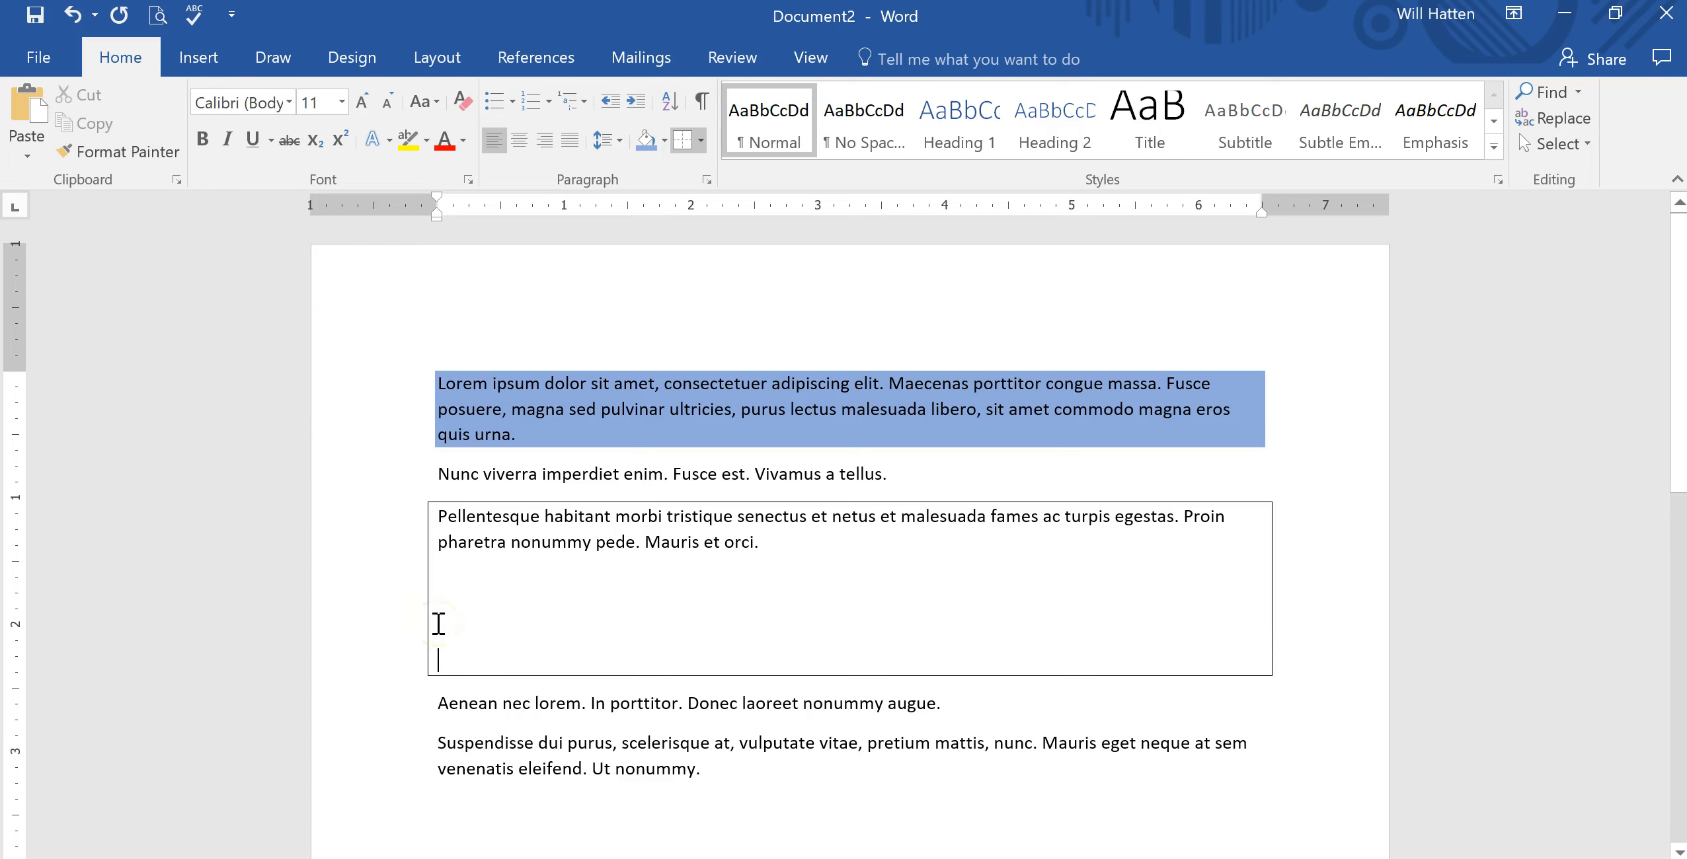
key(BackSpace)
key(BackSpace)
key(BackSpace)
key(BackSpace)
key(BackSpace)
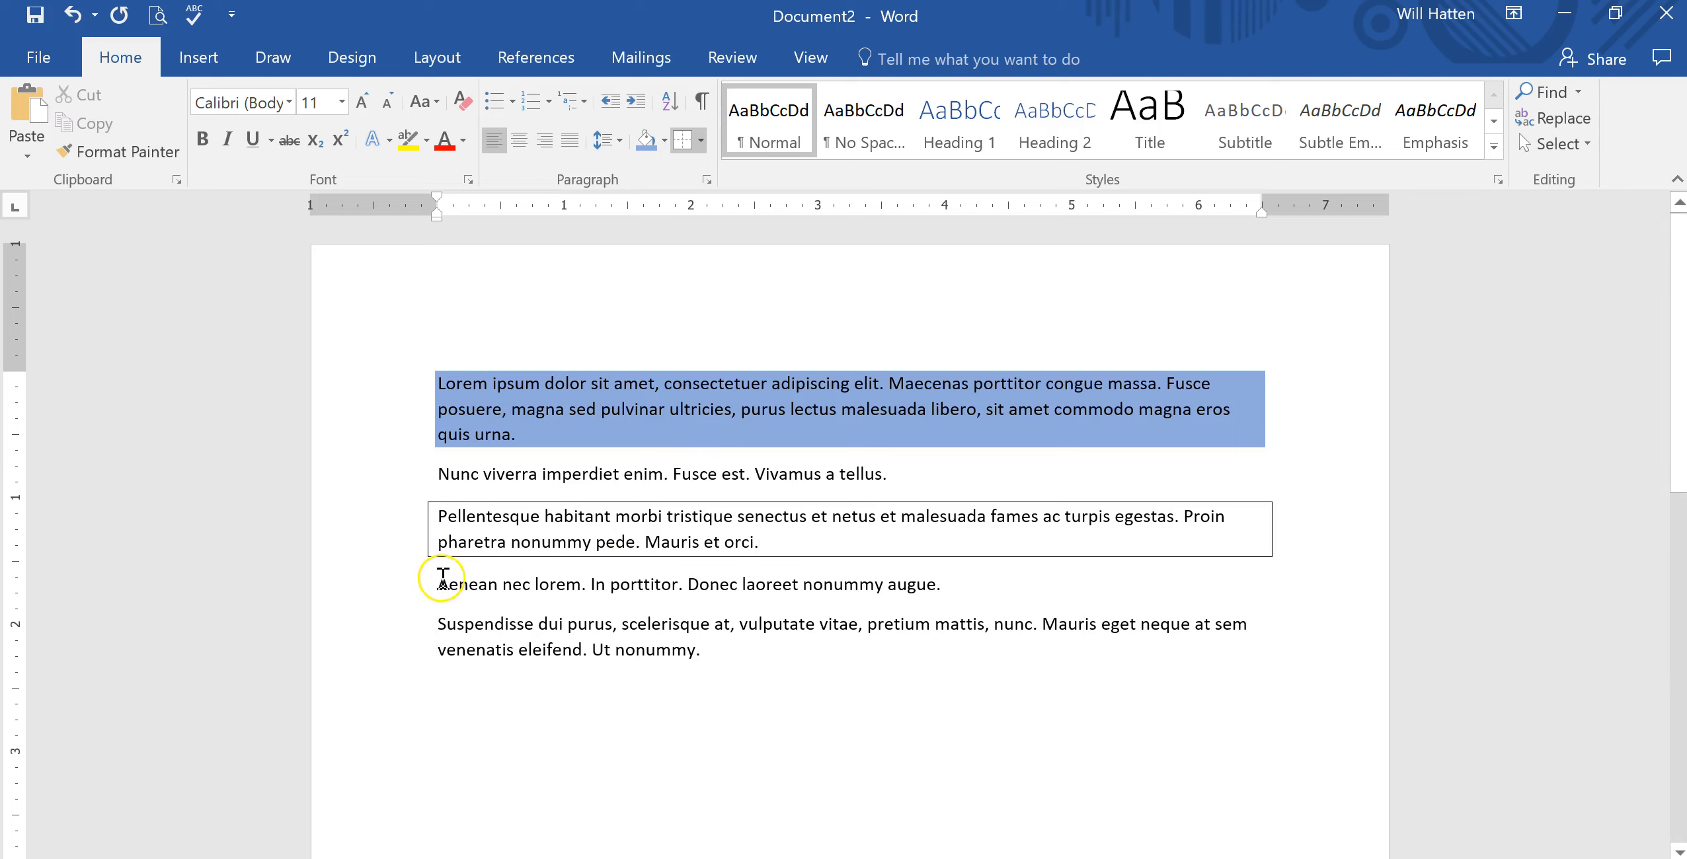
Insert blank lines before the fourth paragraph, then remove them again.
key(Return)
key(Return)
key(Return)
key(Return)
key(Return)
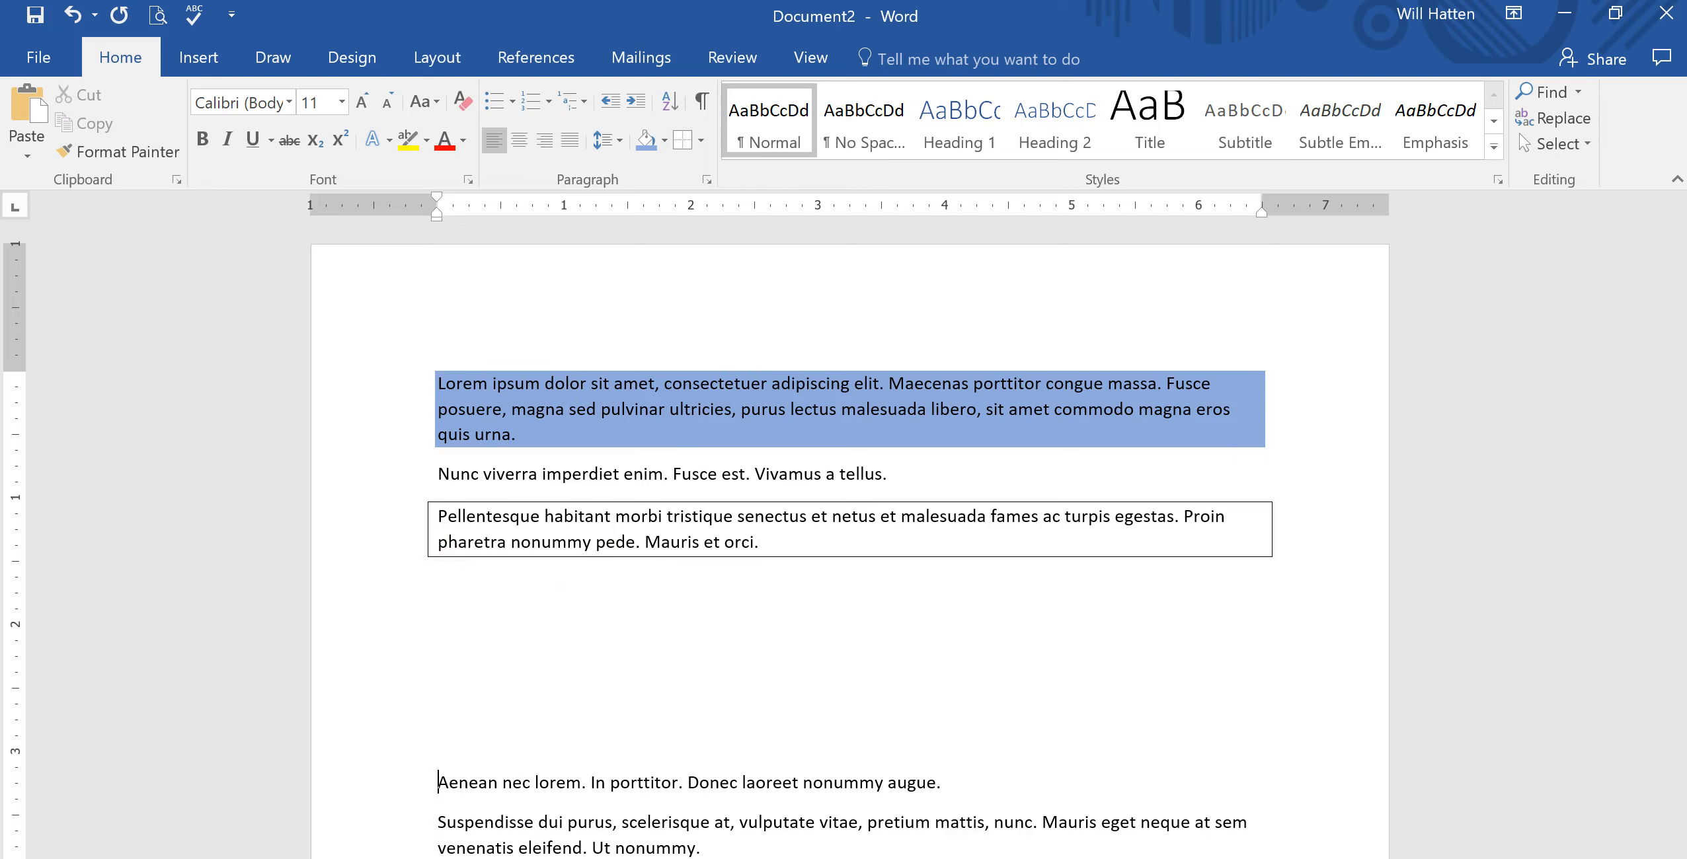
key(BackSpace)
key(BackSpace)
key(BackSpace)
key(BackSpace)
key(BackSpace)
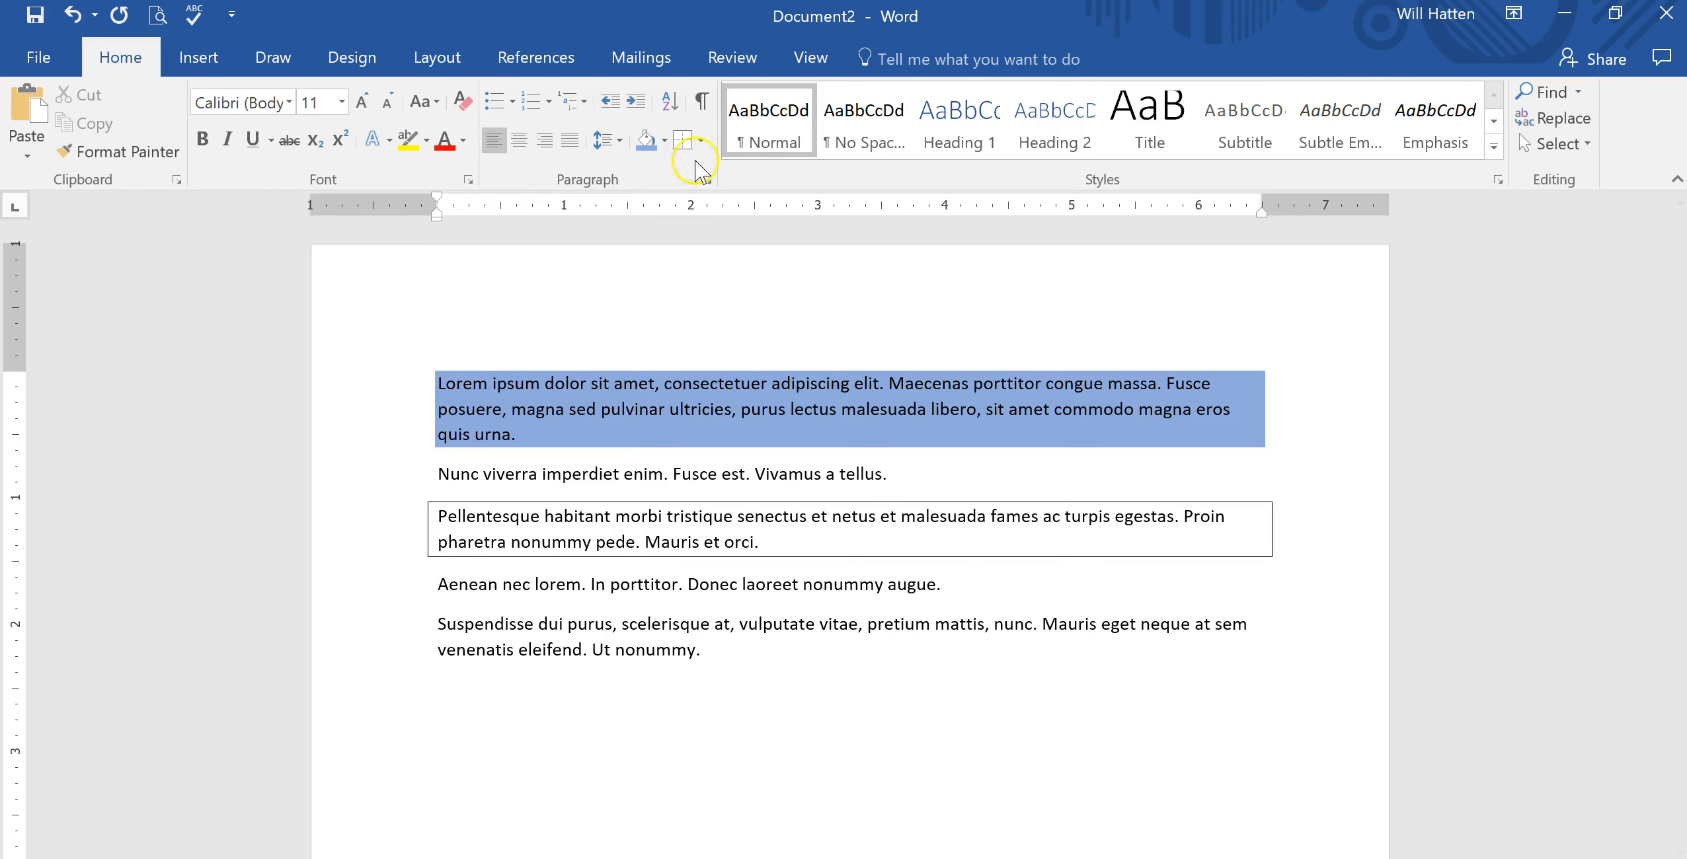
Apply a 3-D paragraph border to the last paragraph, starting 'Suspendisse dui purus'.
drag(434, 624, 699, 650)
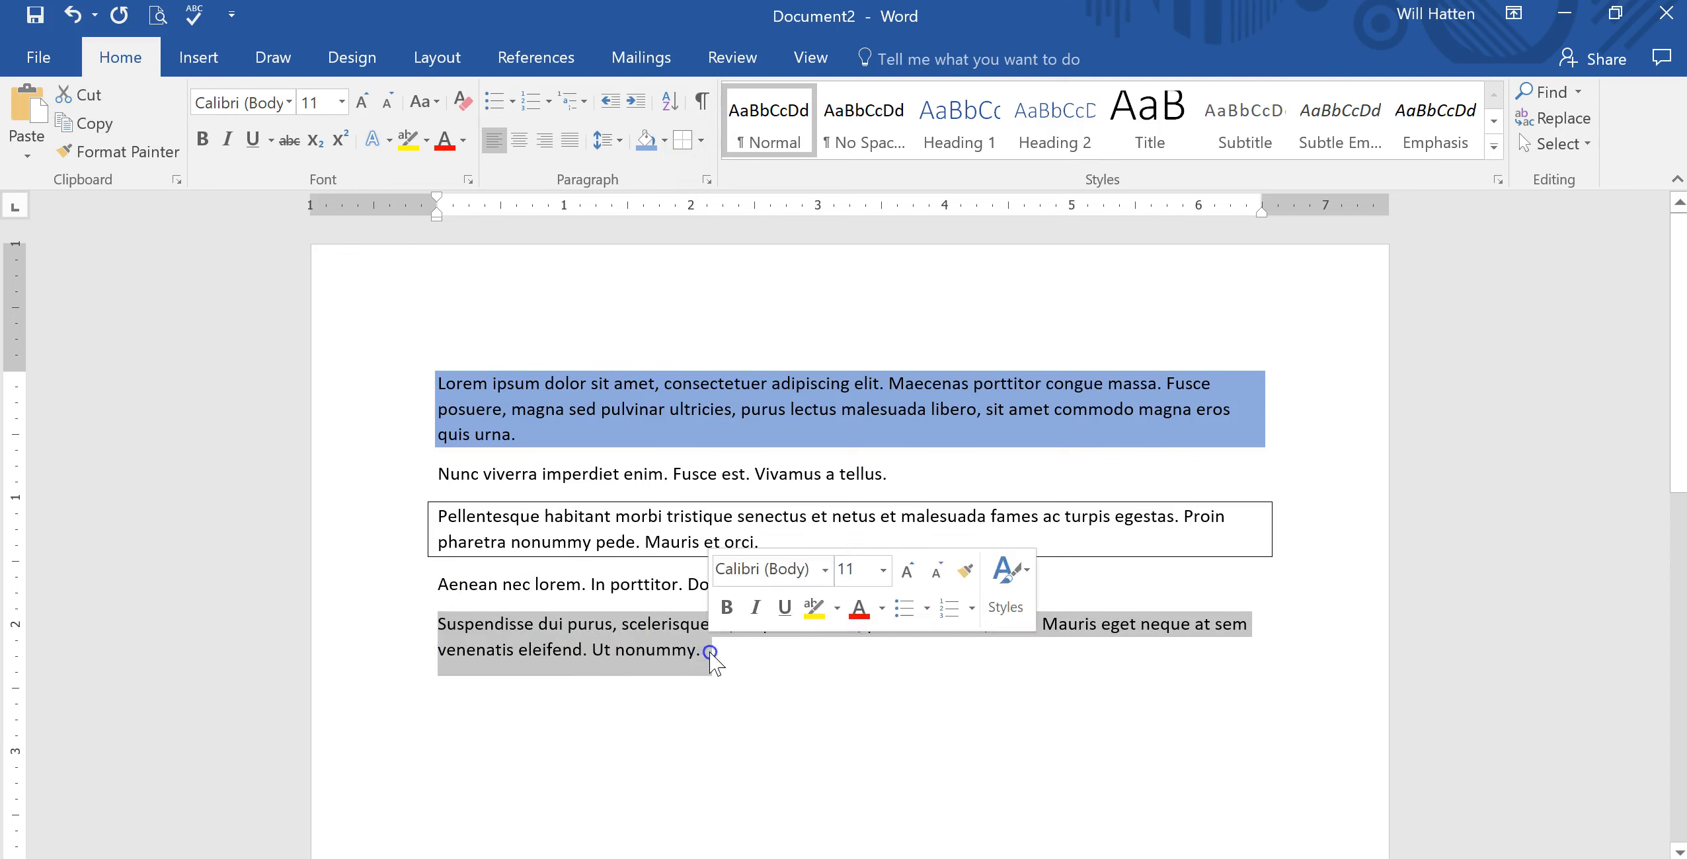
click(704, 140)
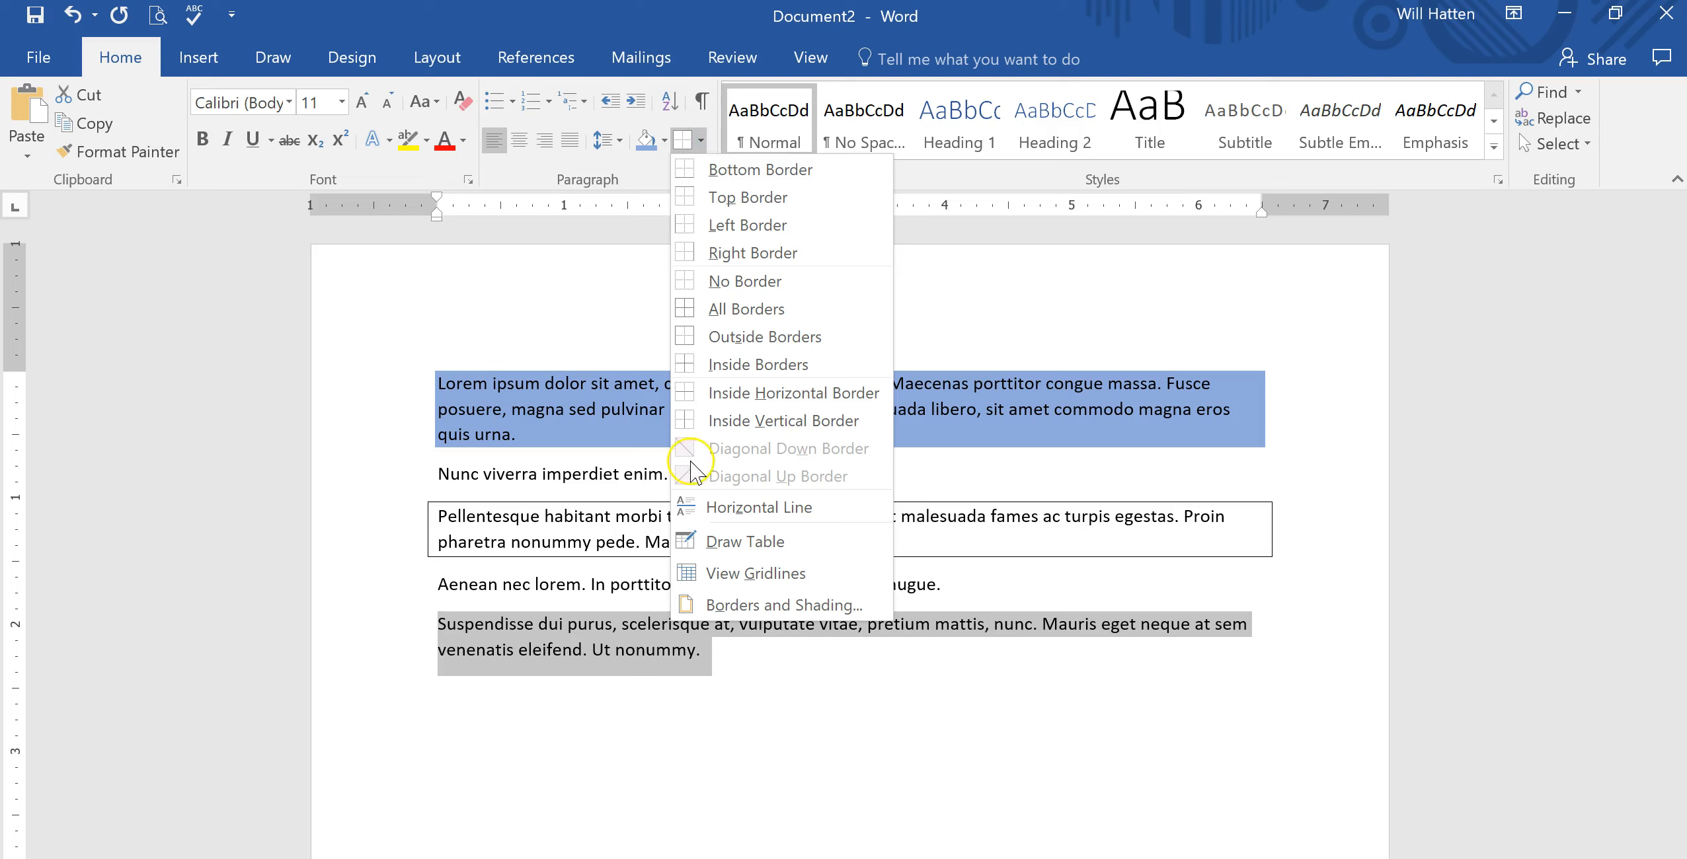
click(748, 607)
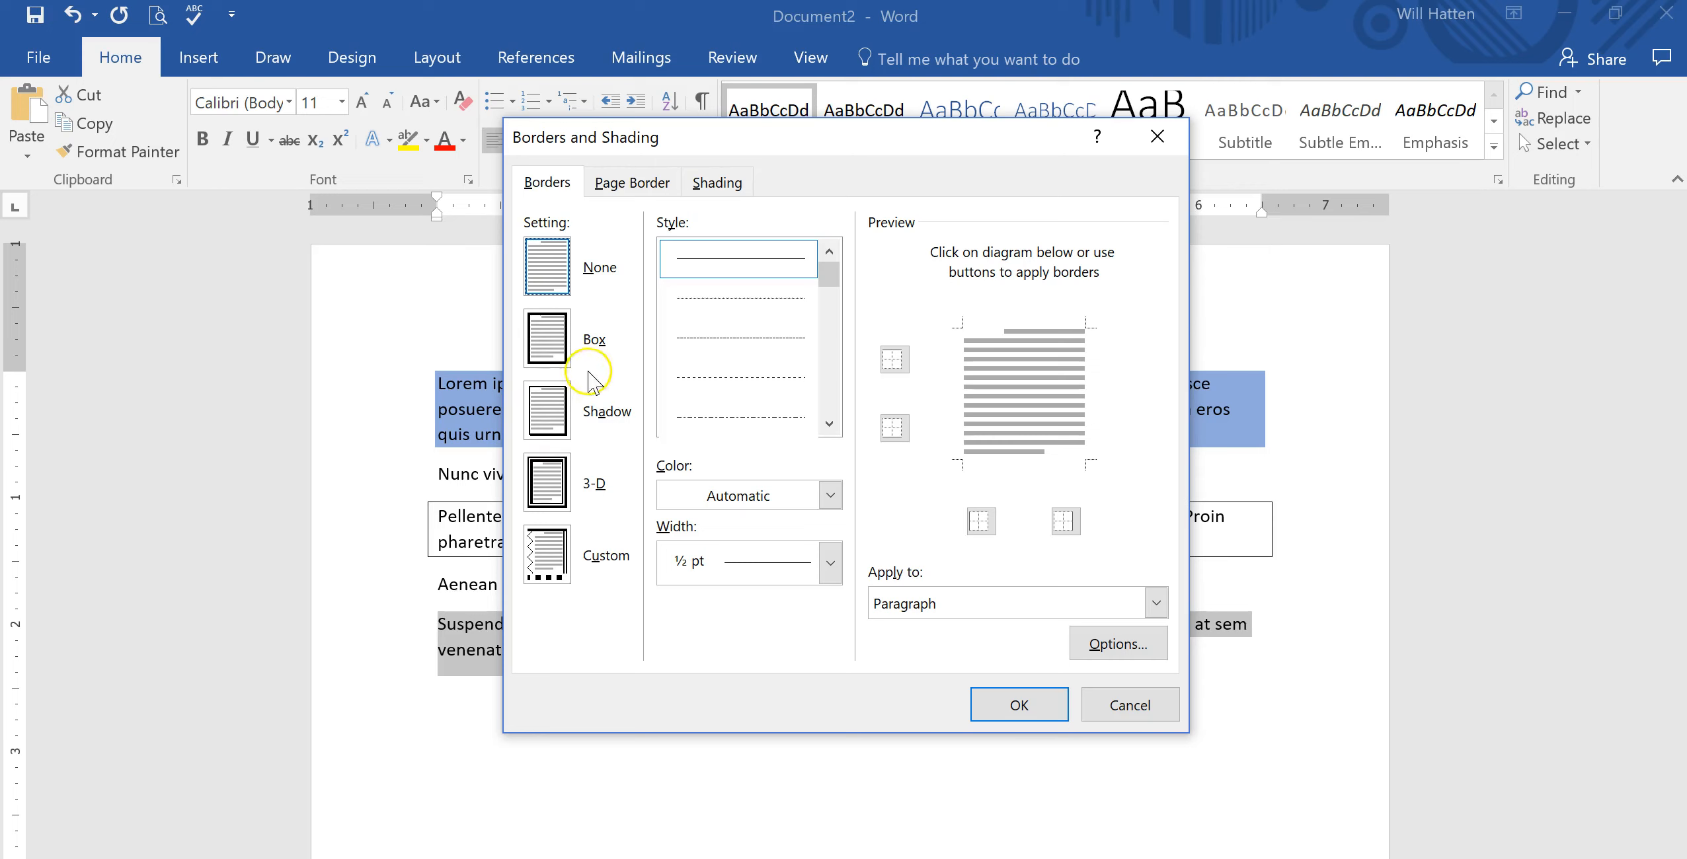
click(554, 499)
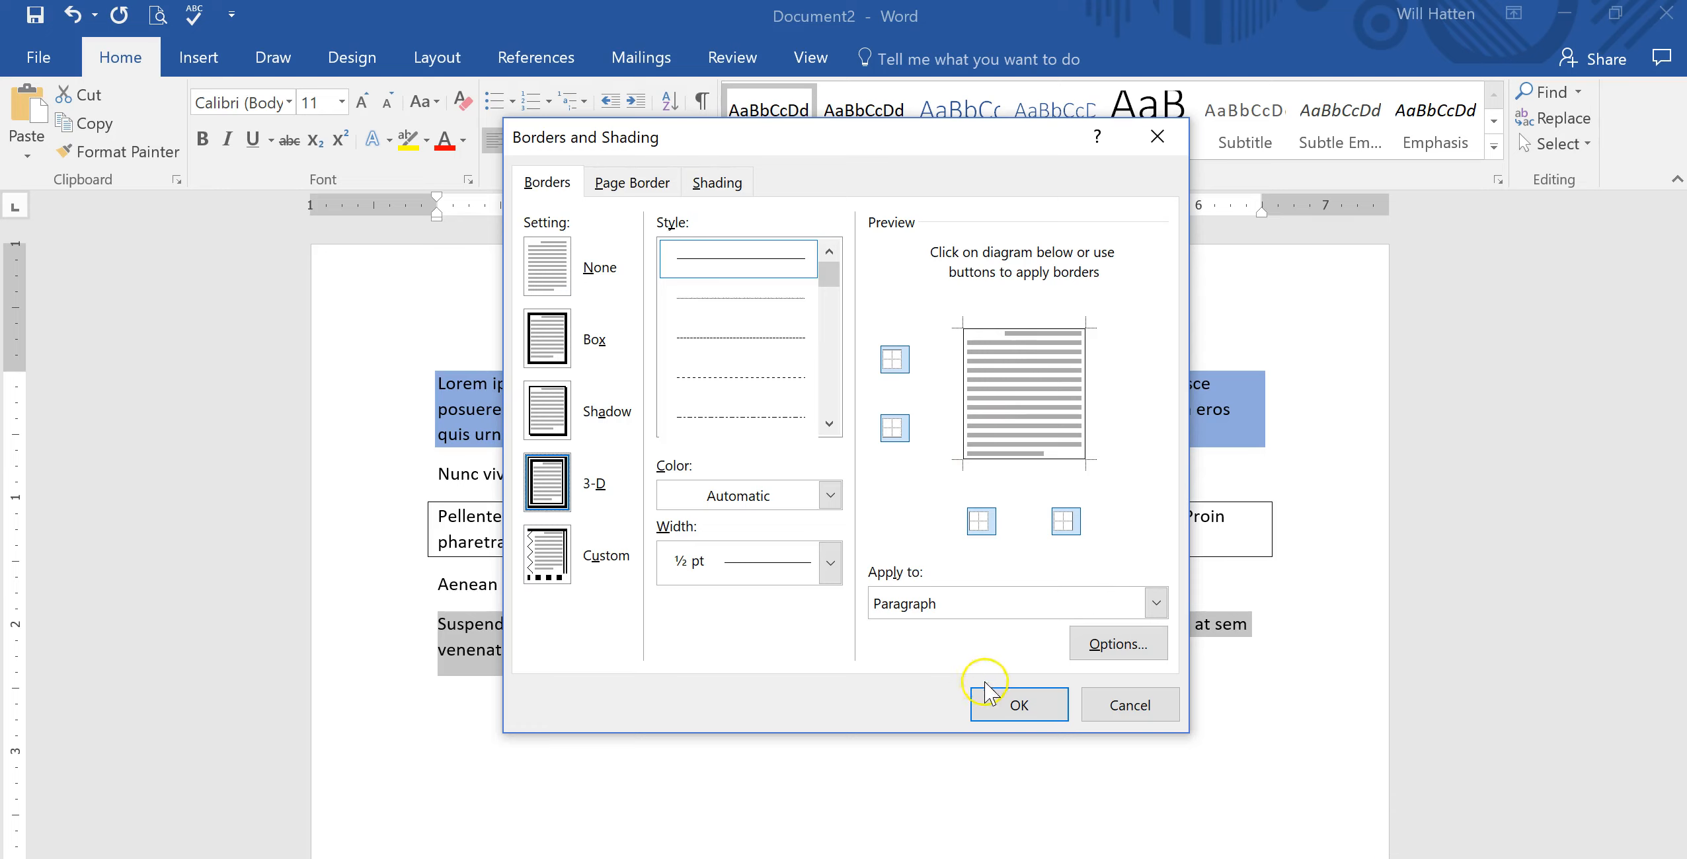
click(1156, 601)
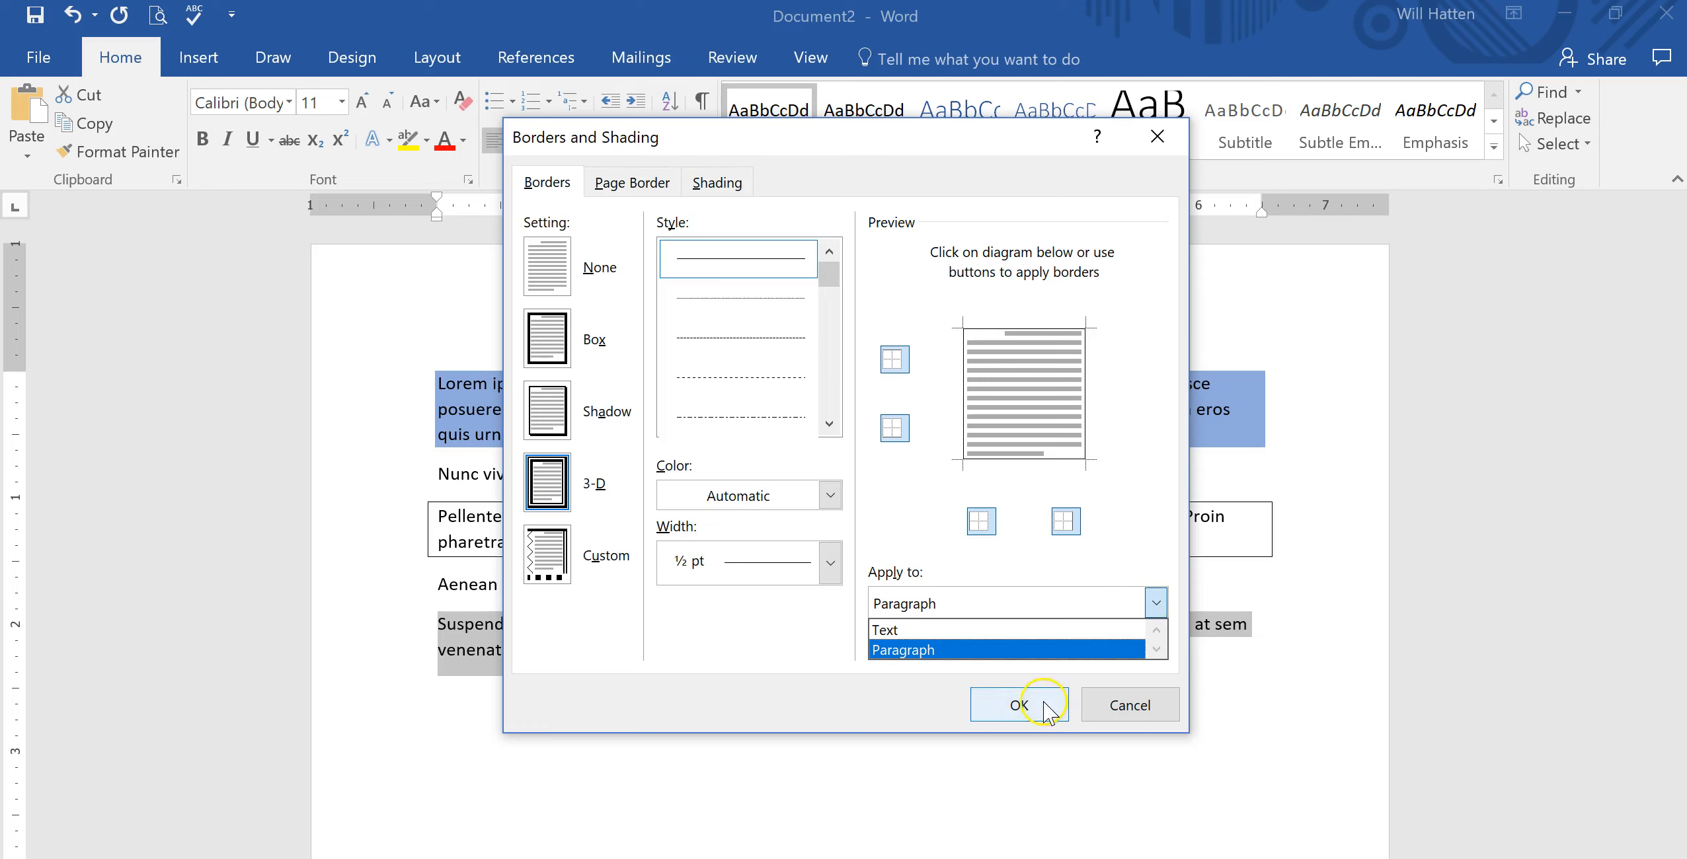
click(1028, 651)
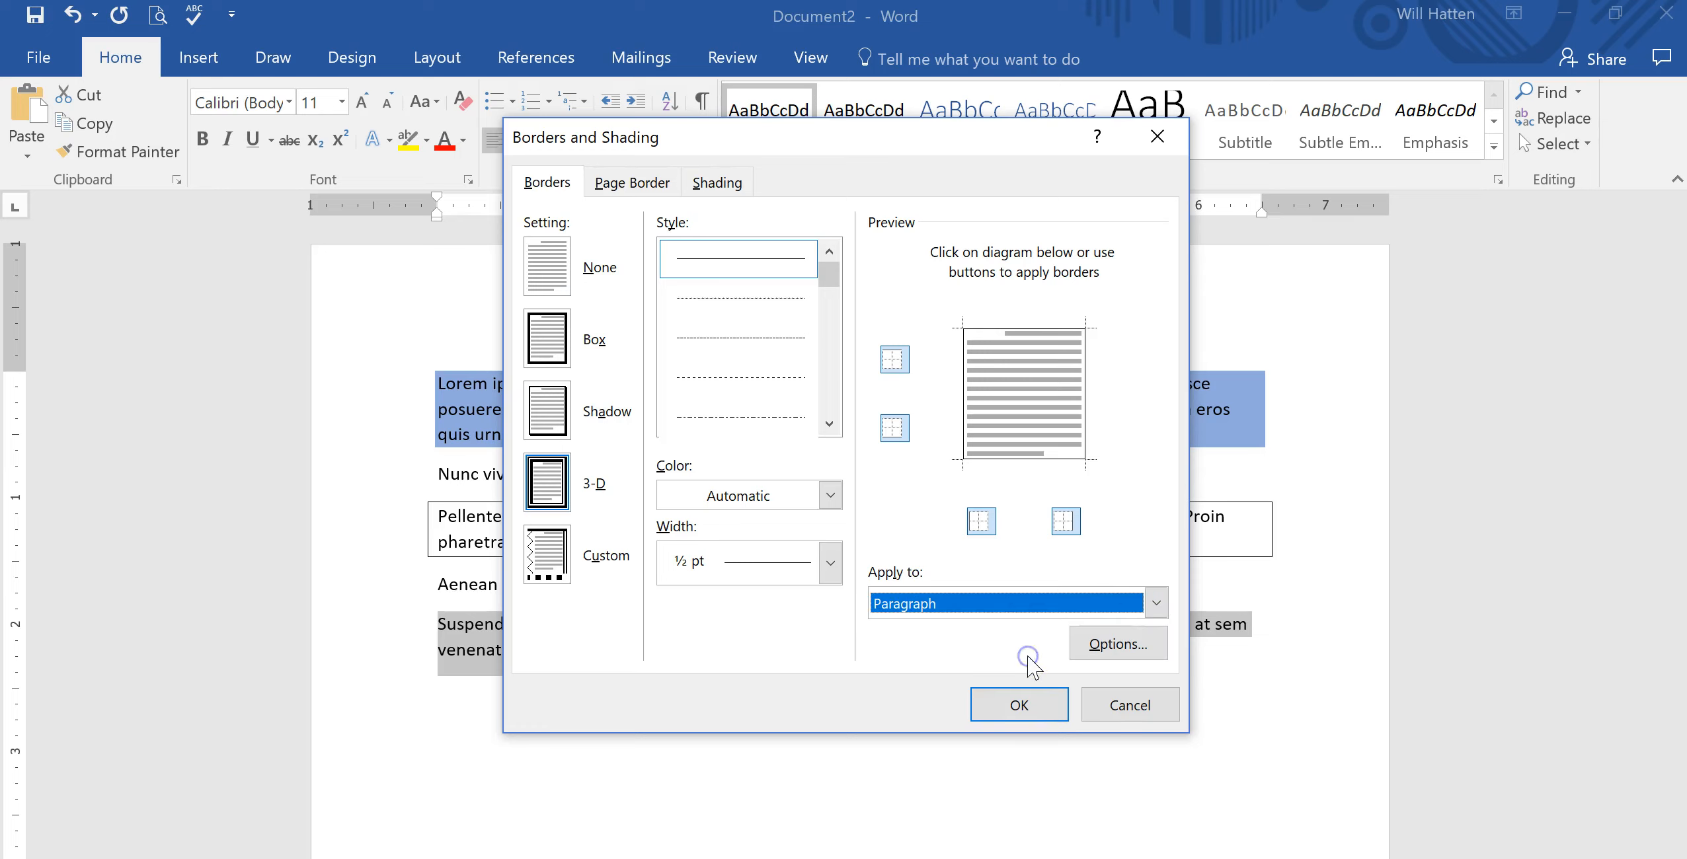
click(1020, 706)
click(960, 727)
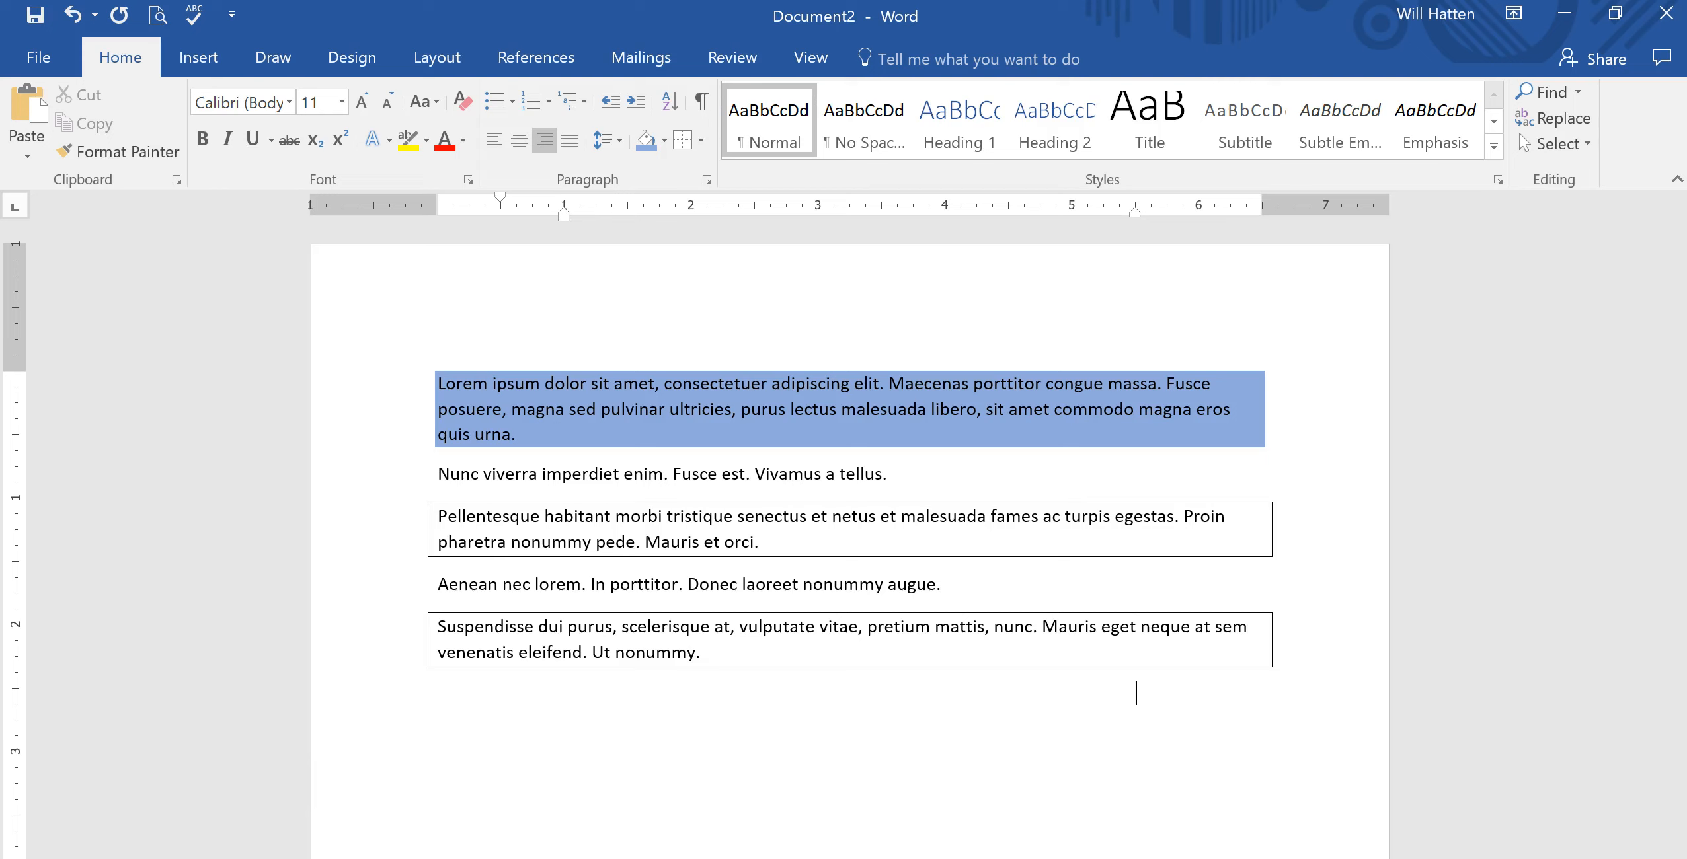
key(ctrl+z)
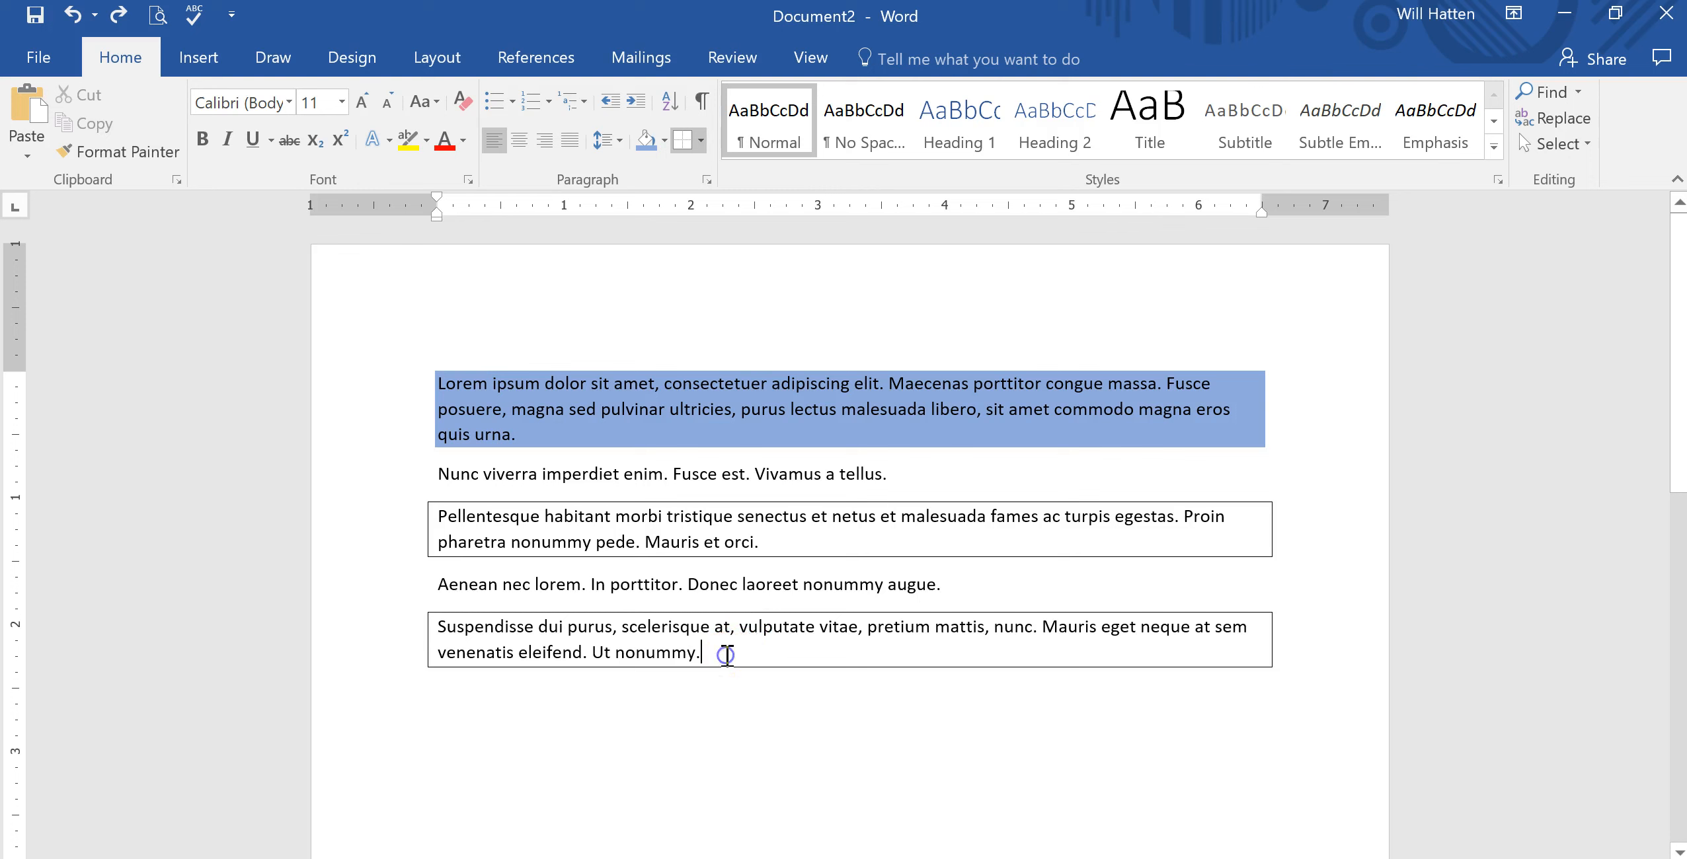
Select the whole document and apply a Shadow border to all its paragraphs.
key(ctrl+a)
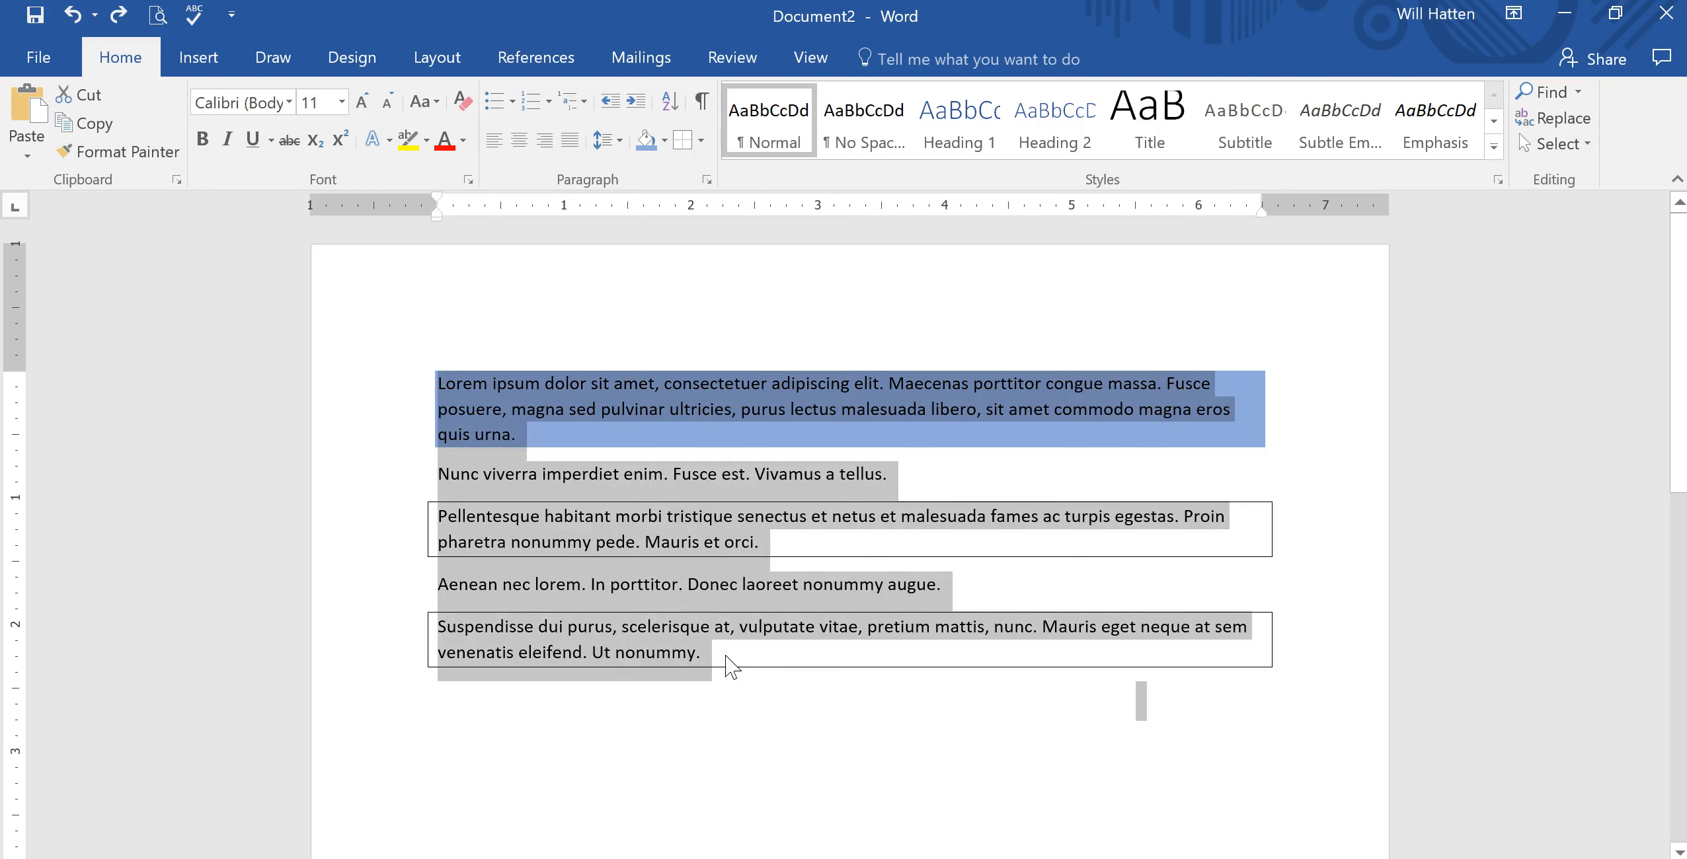
click(701, 141)
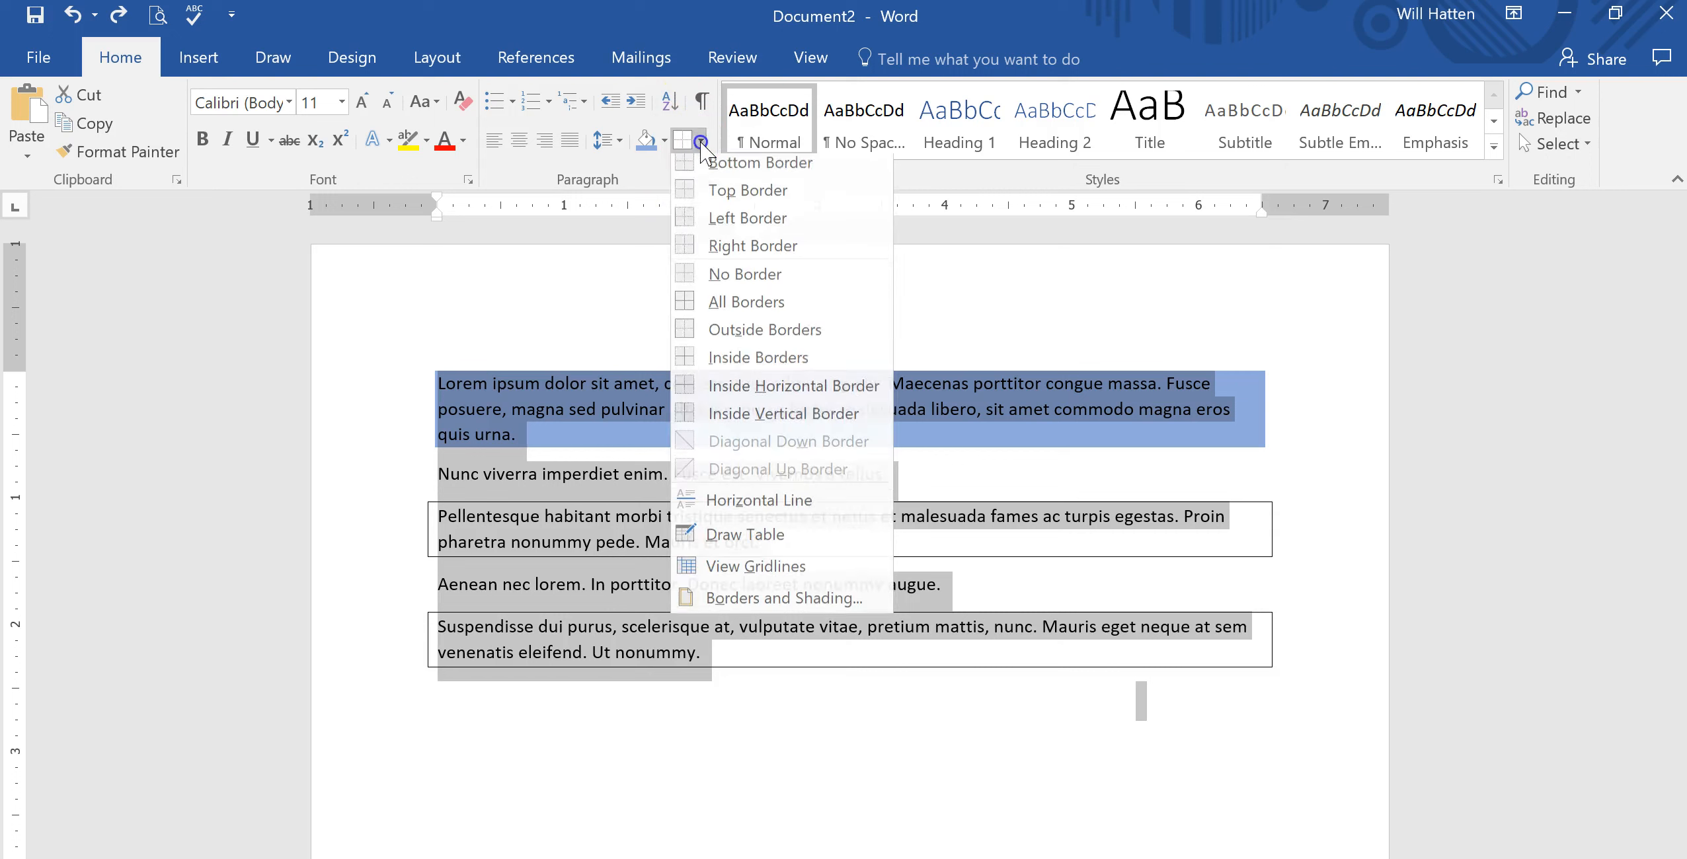
click(770, 605)
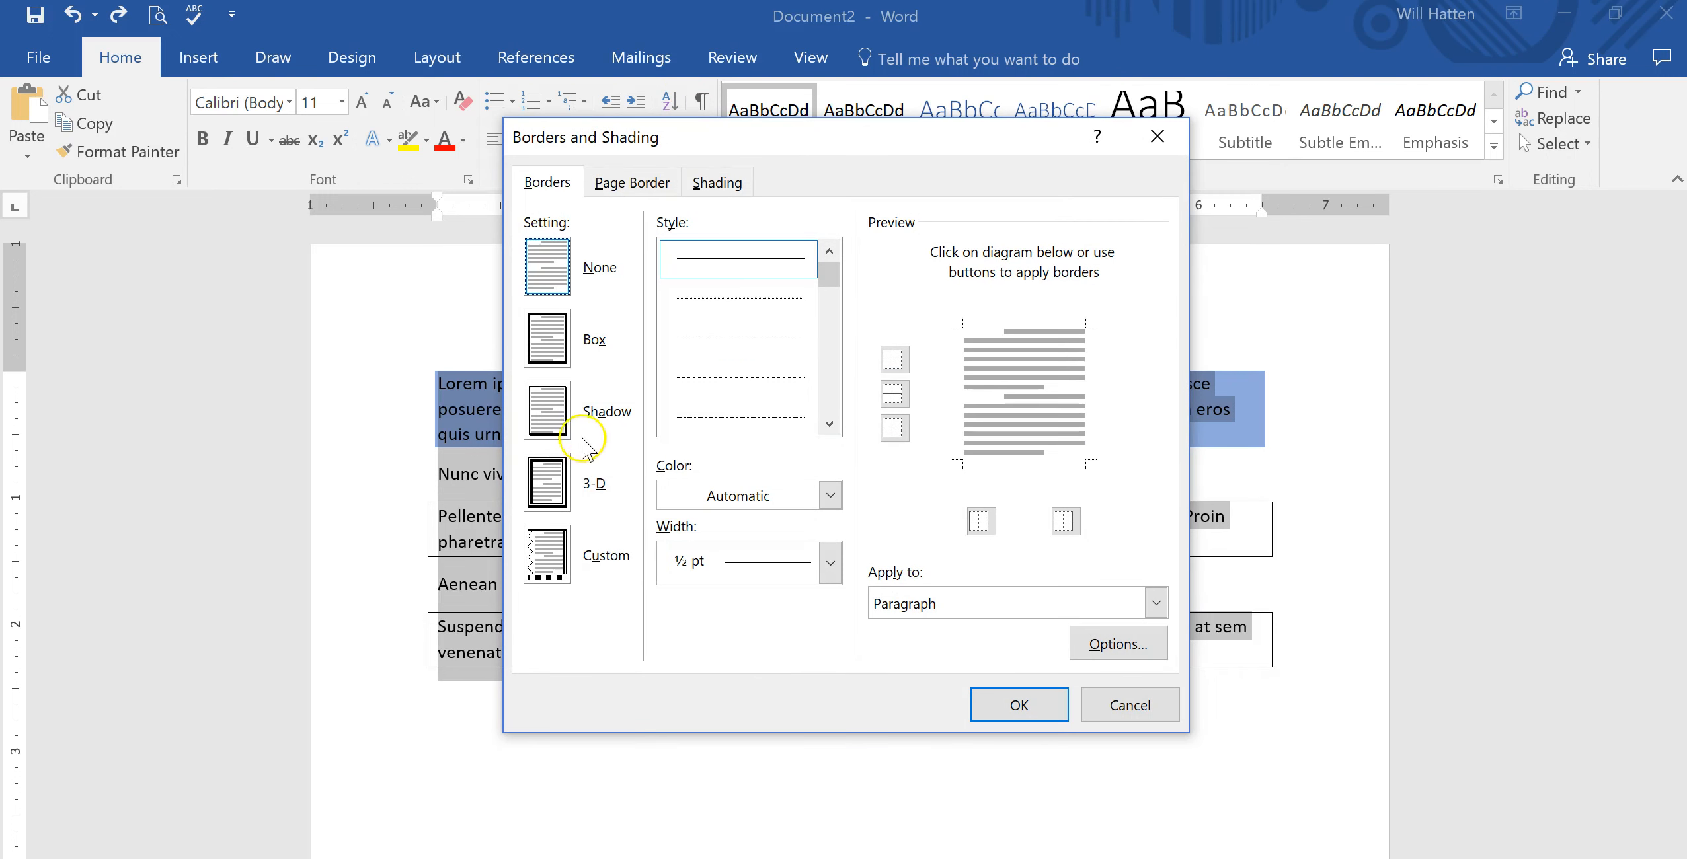
click(566, 422)
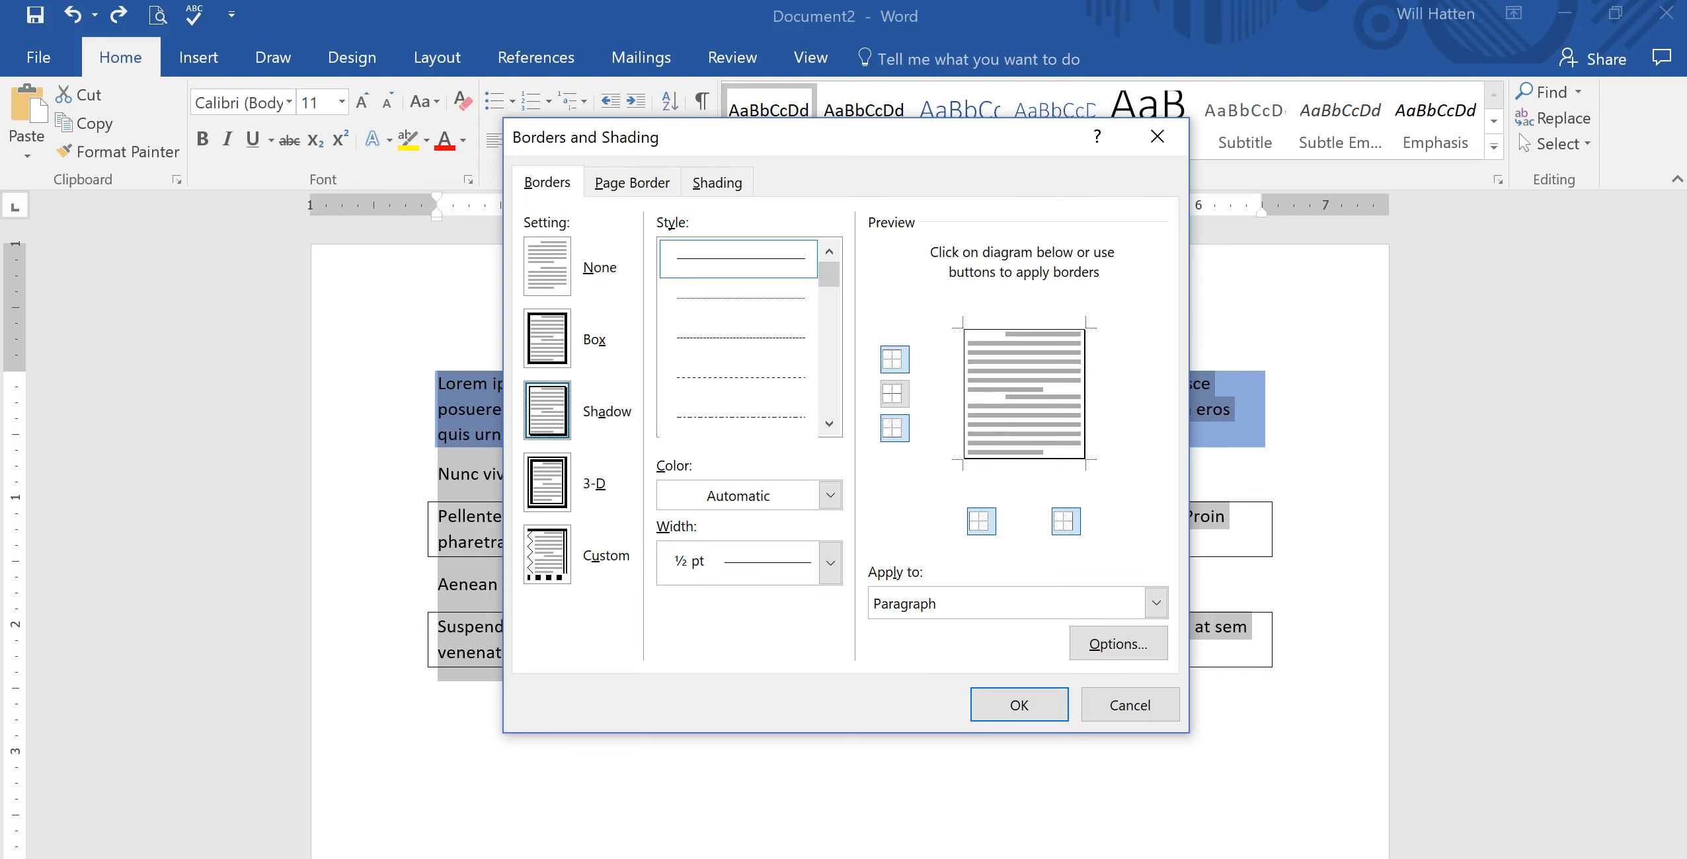
click(995, 706)
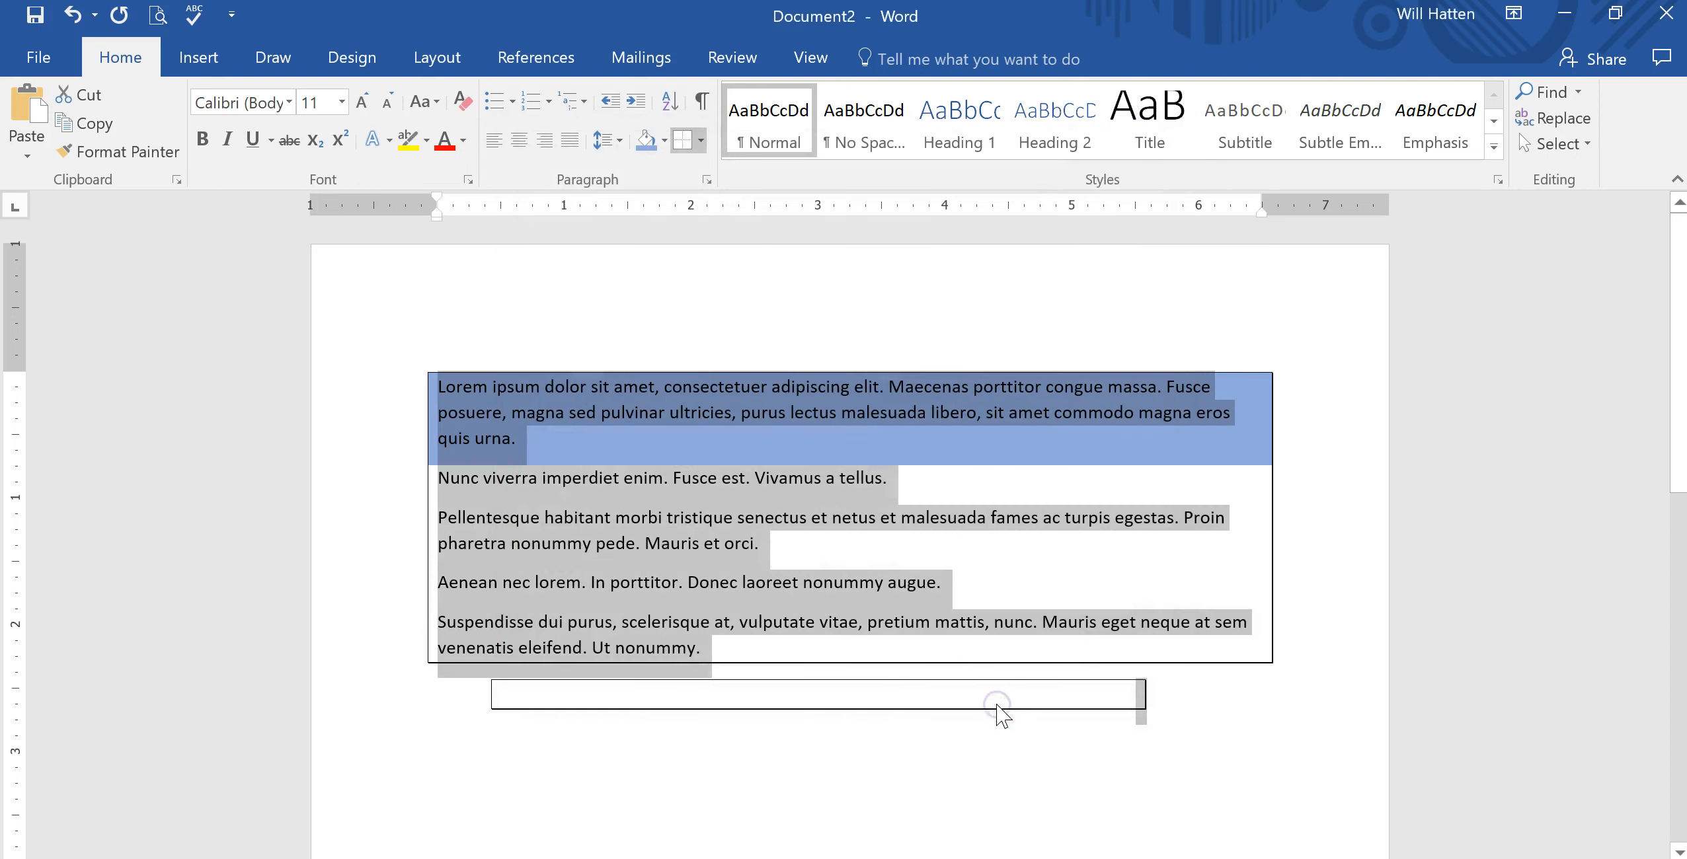
click(1355, 598)
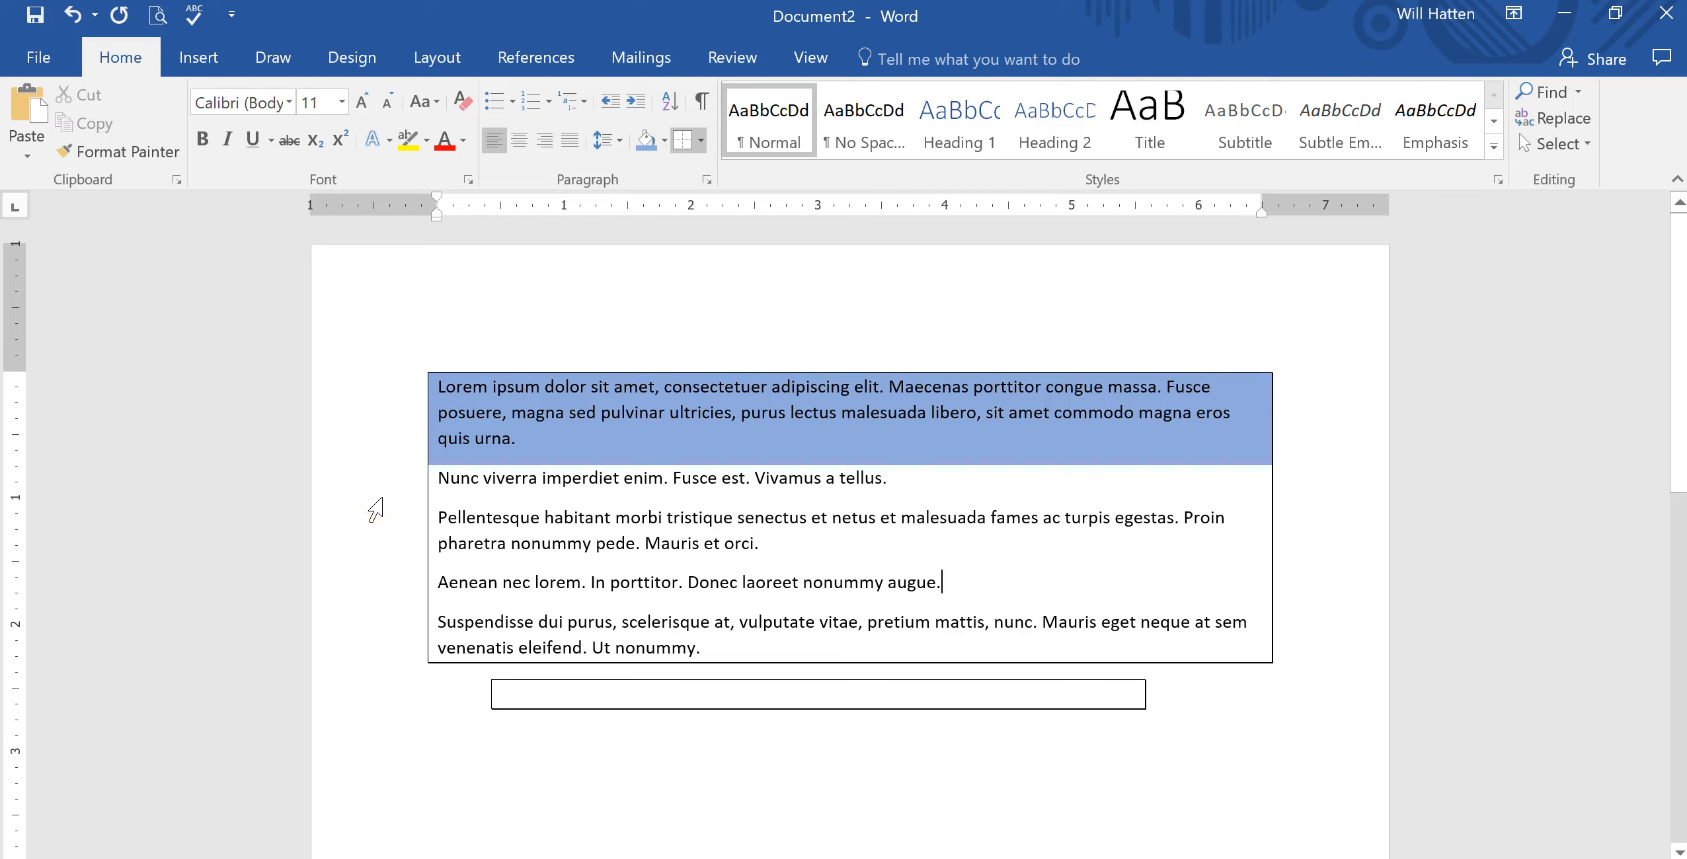
click(463, 793)
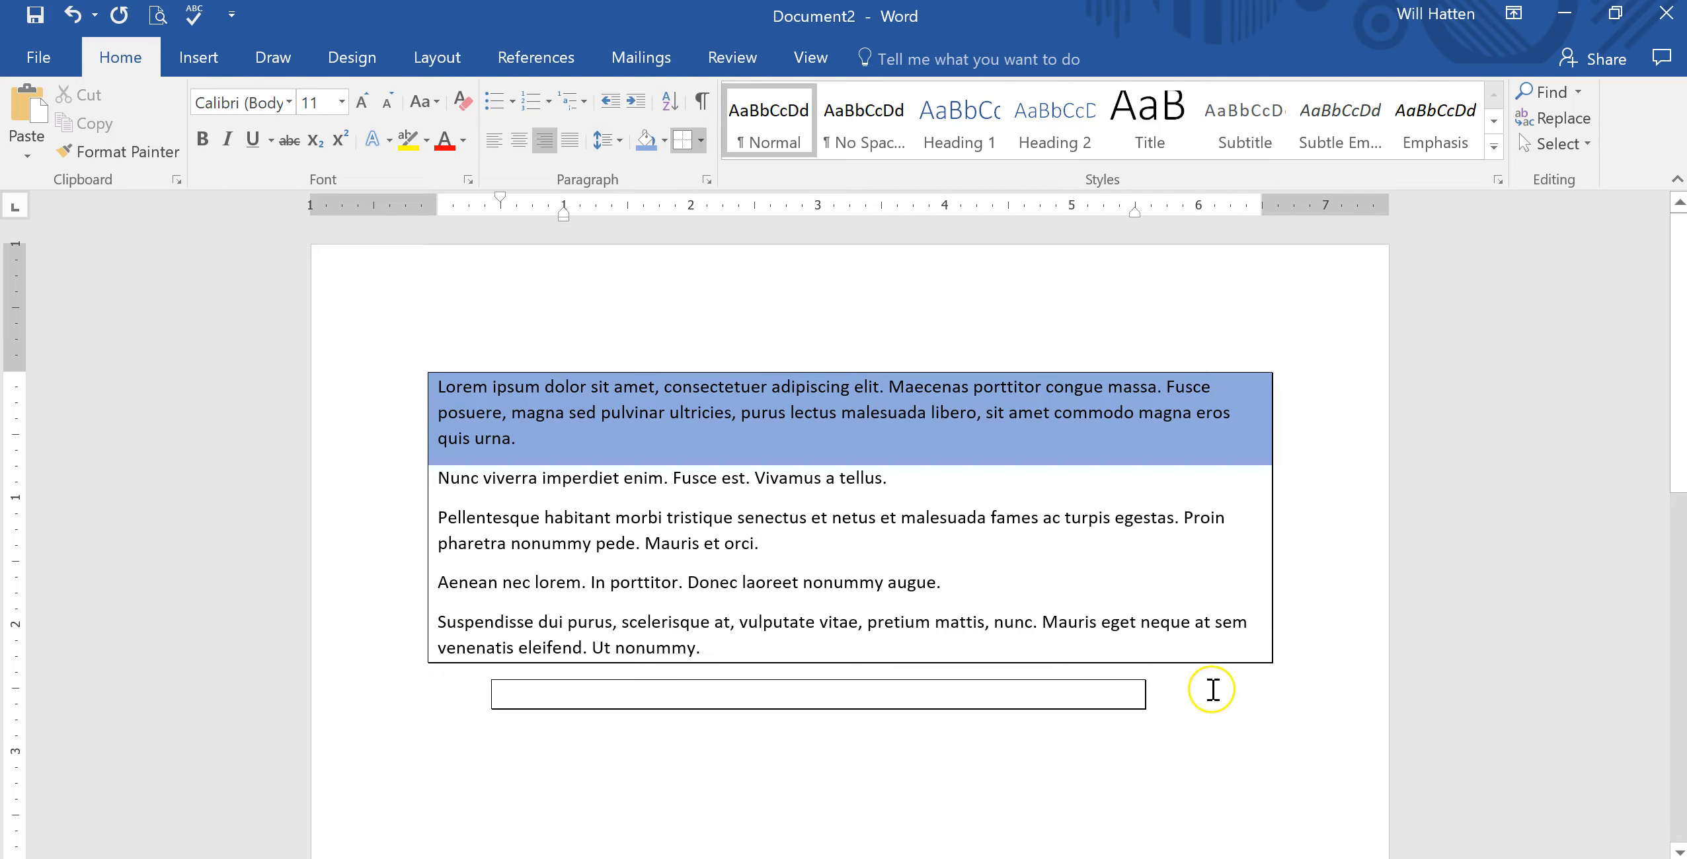
click(1217, 643)
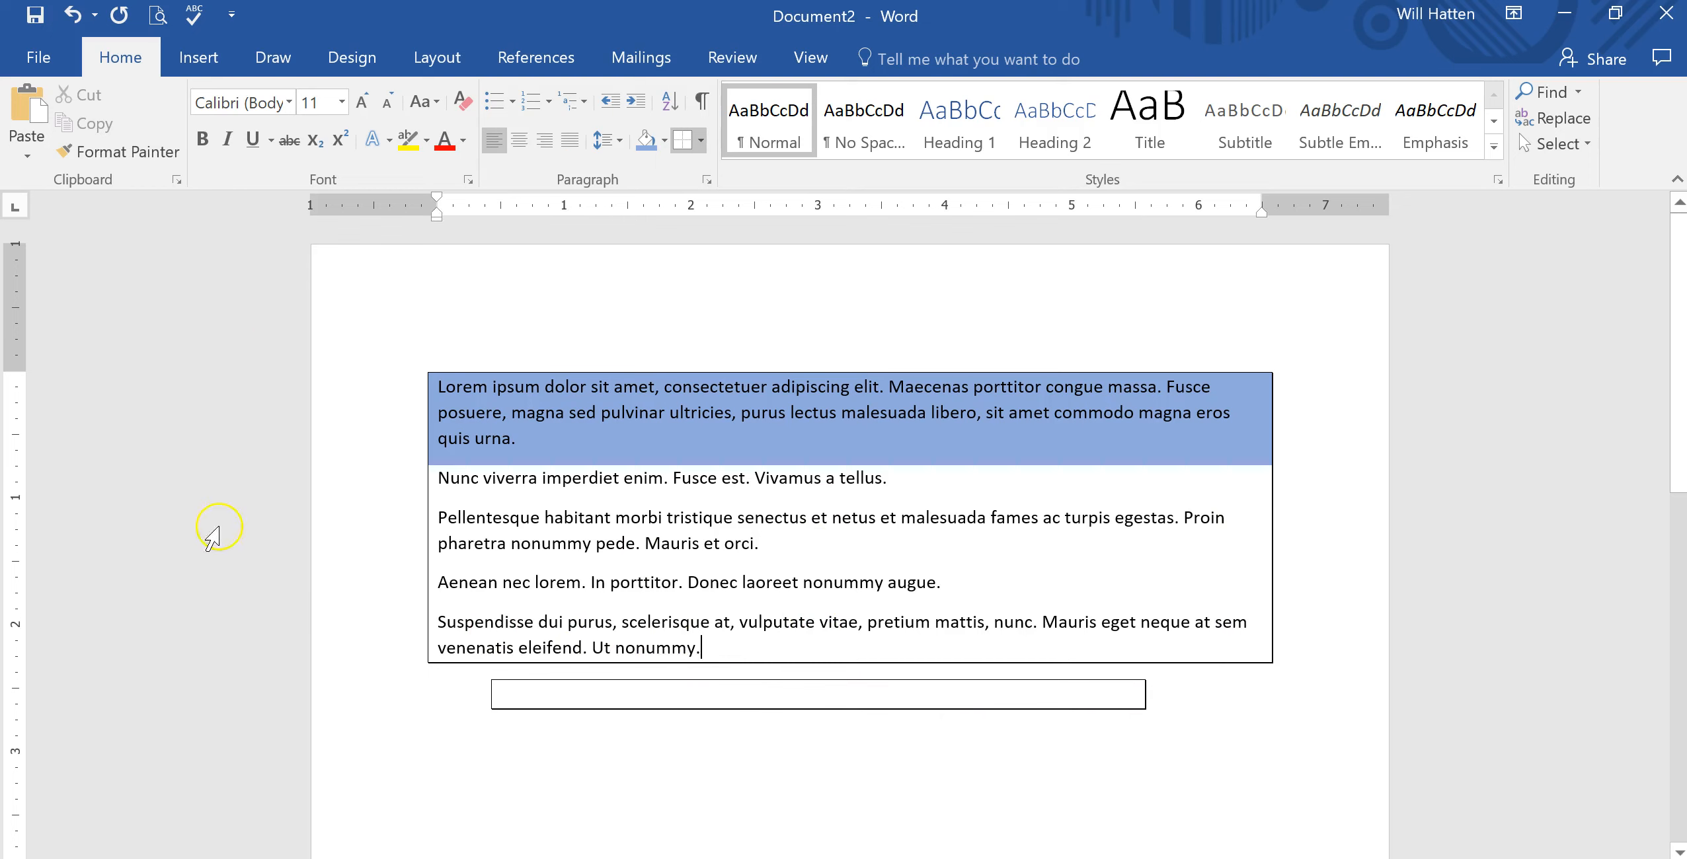
Give paragraphs two to five a box border with a dash-dot style, 4½ pt width and light orange colour.
drag(747, 651, 372, 348)
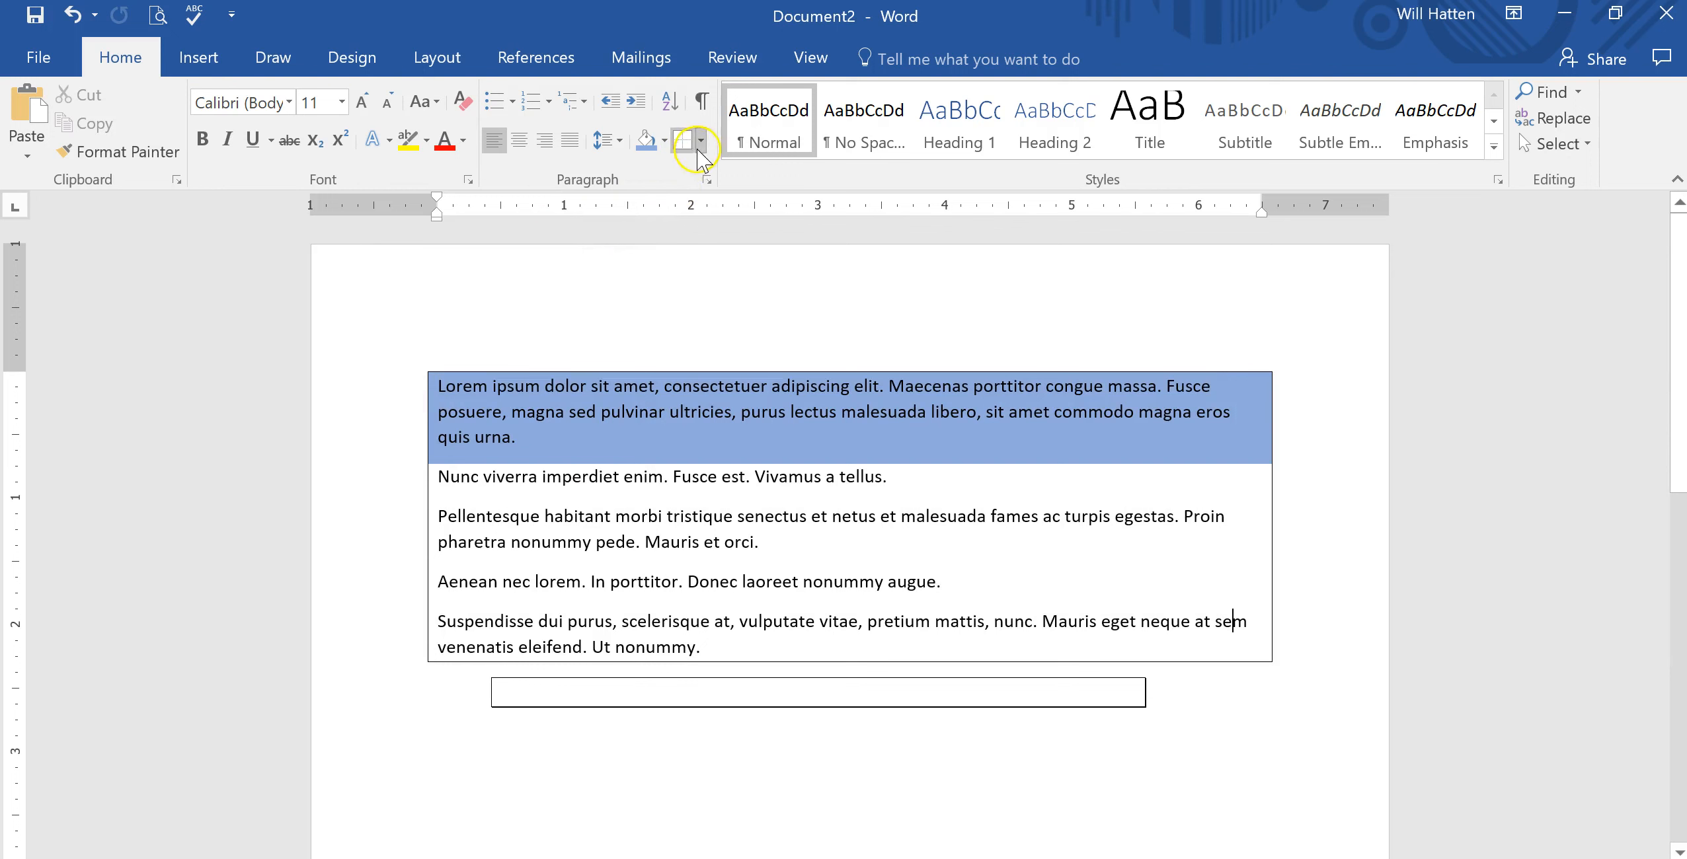
click(702, 142)
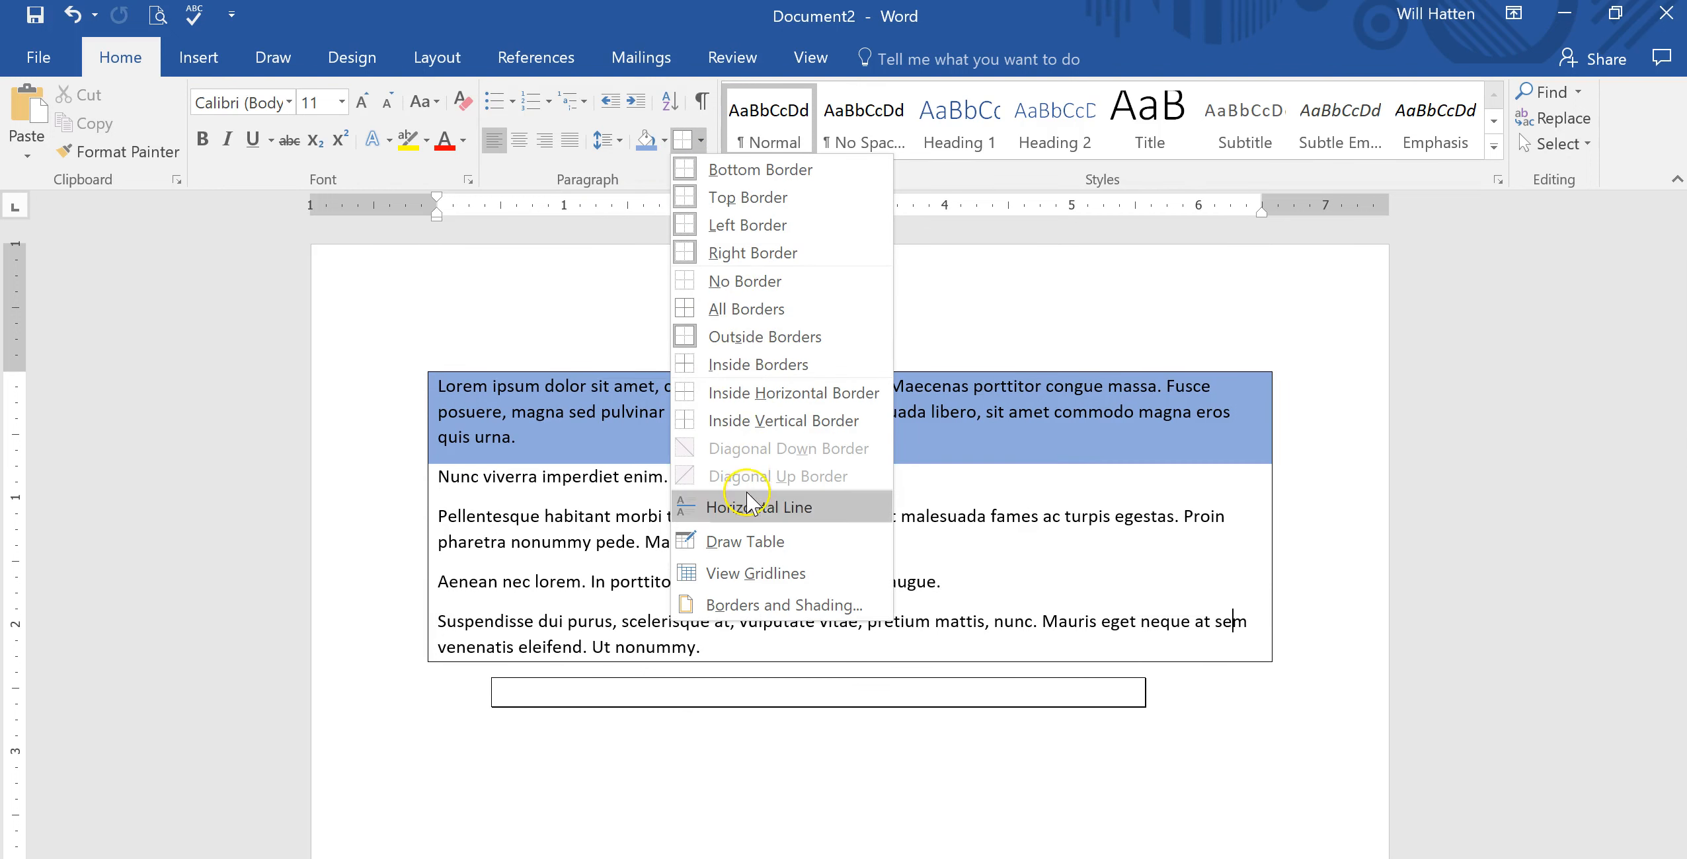
click(748, 605)
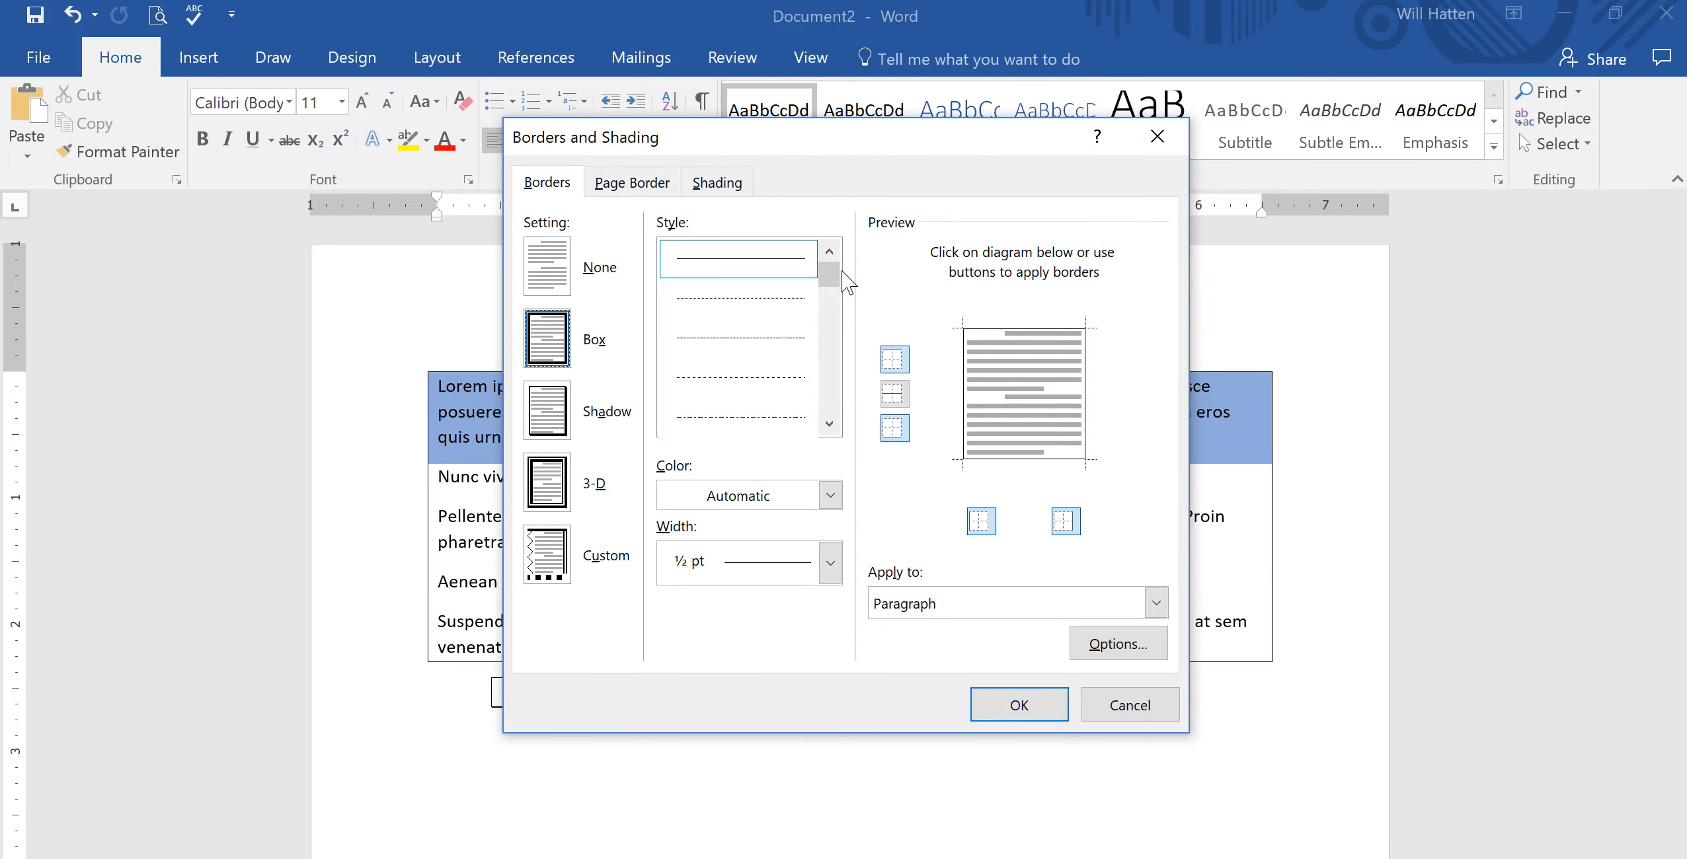
click(831, 431)
click(830, 424)
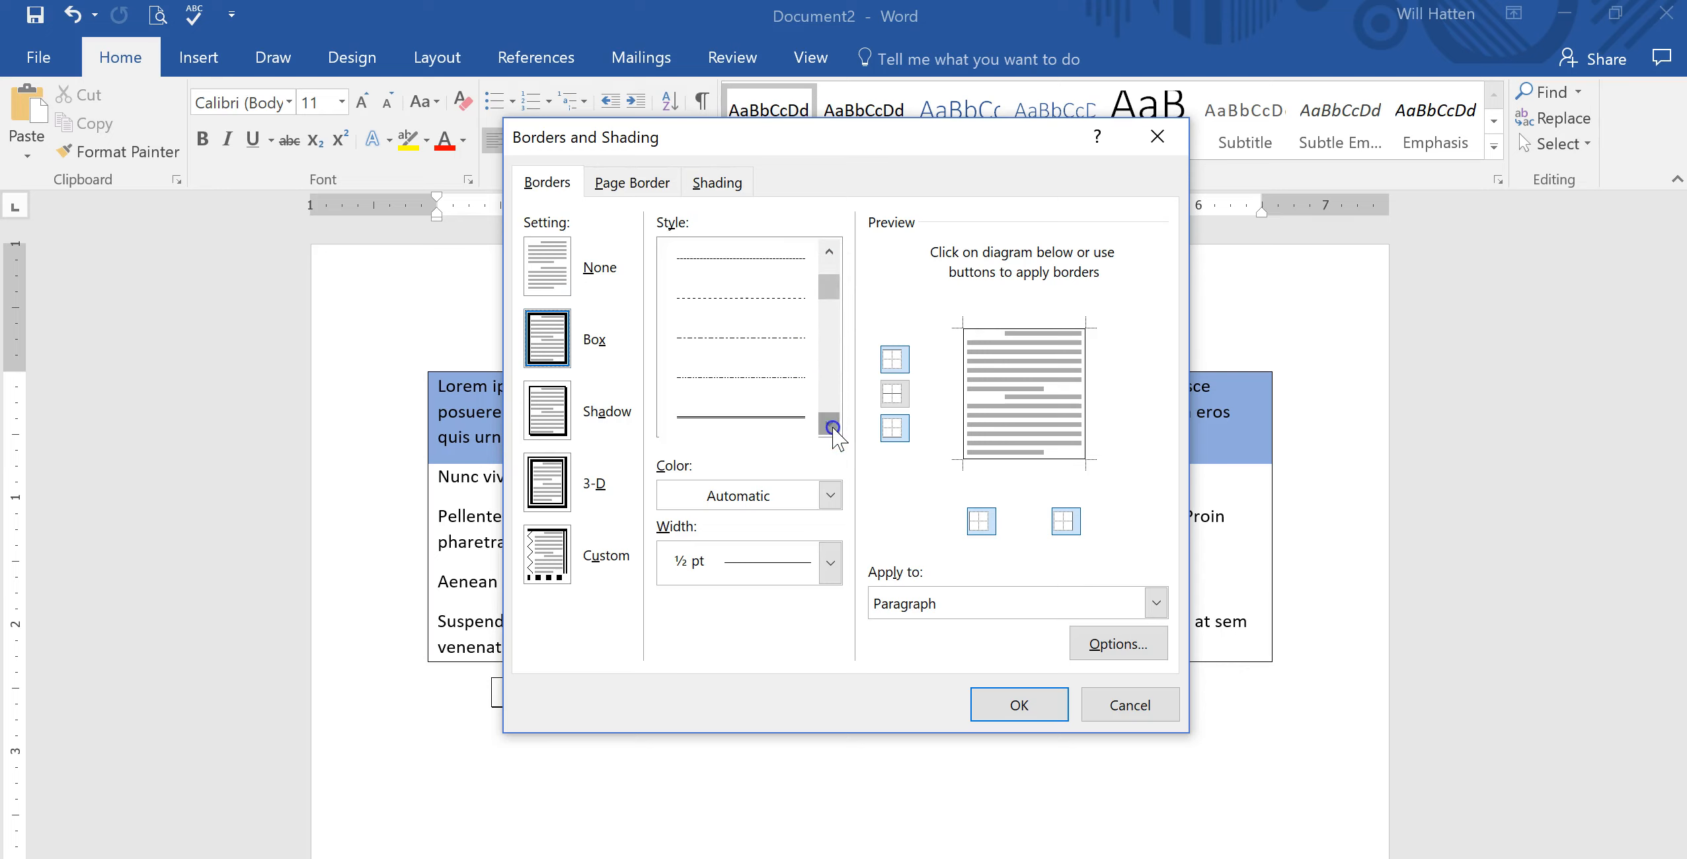
click(780, 378)
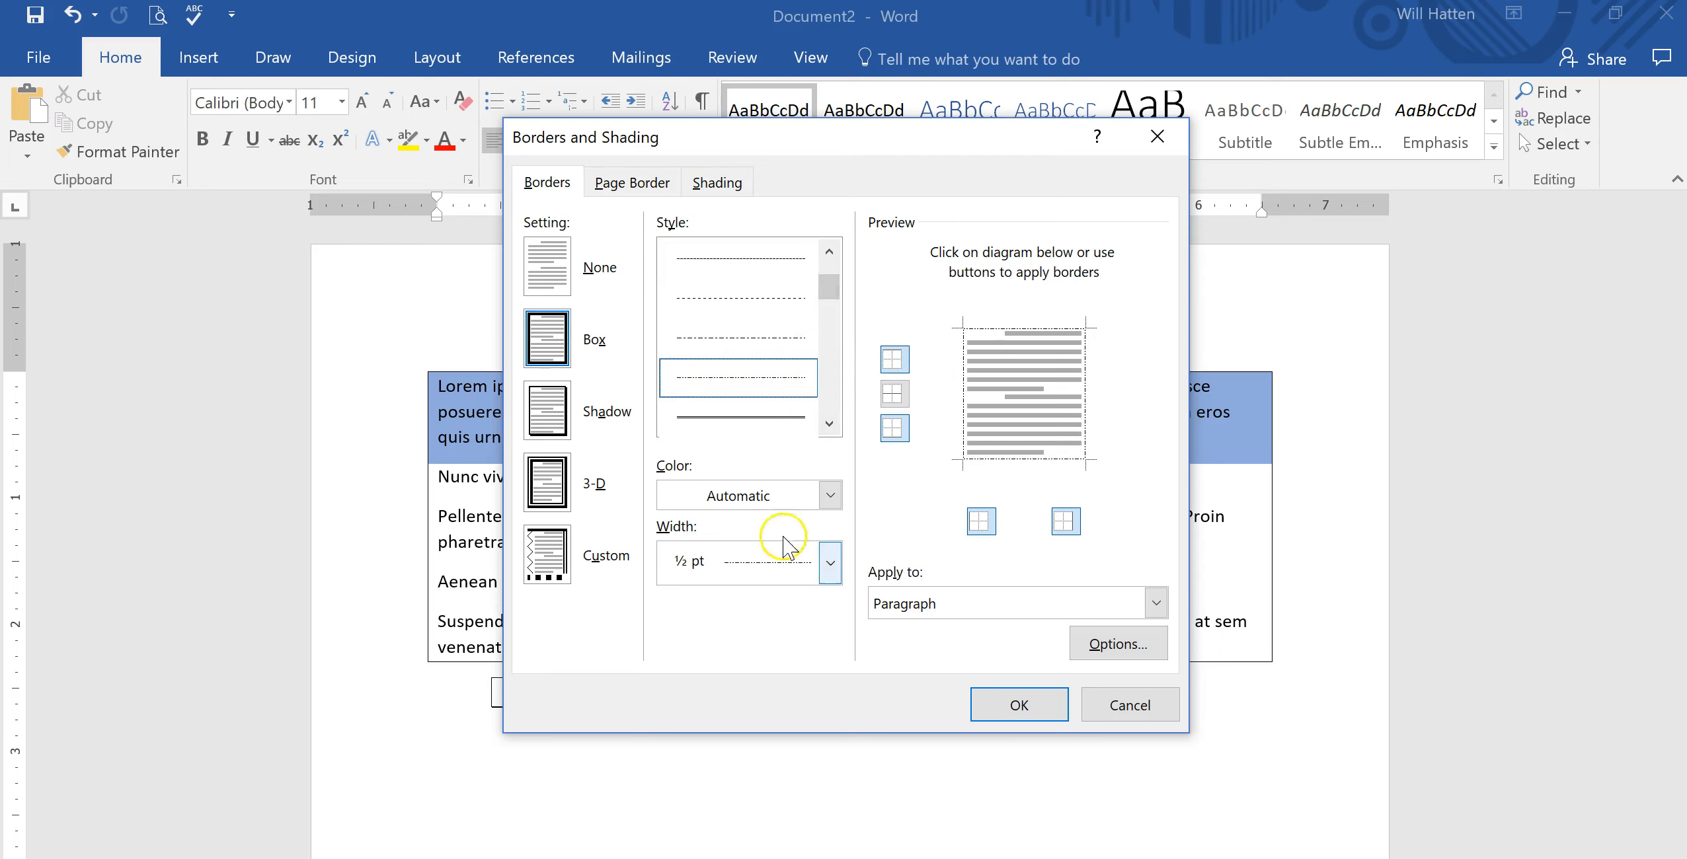
click(831, 564)
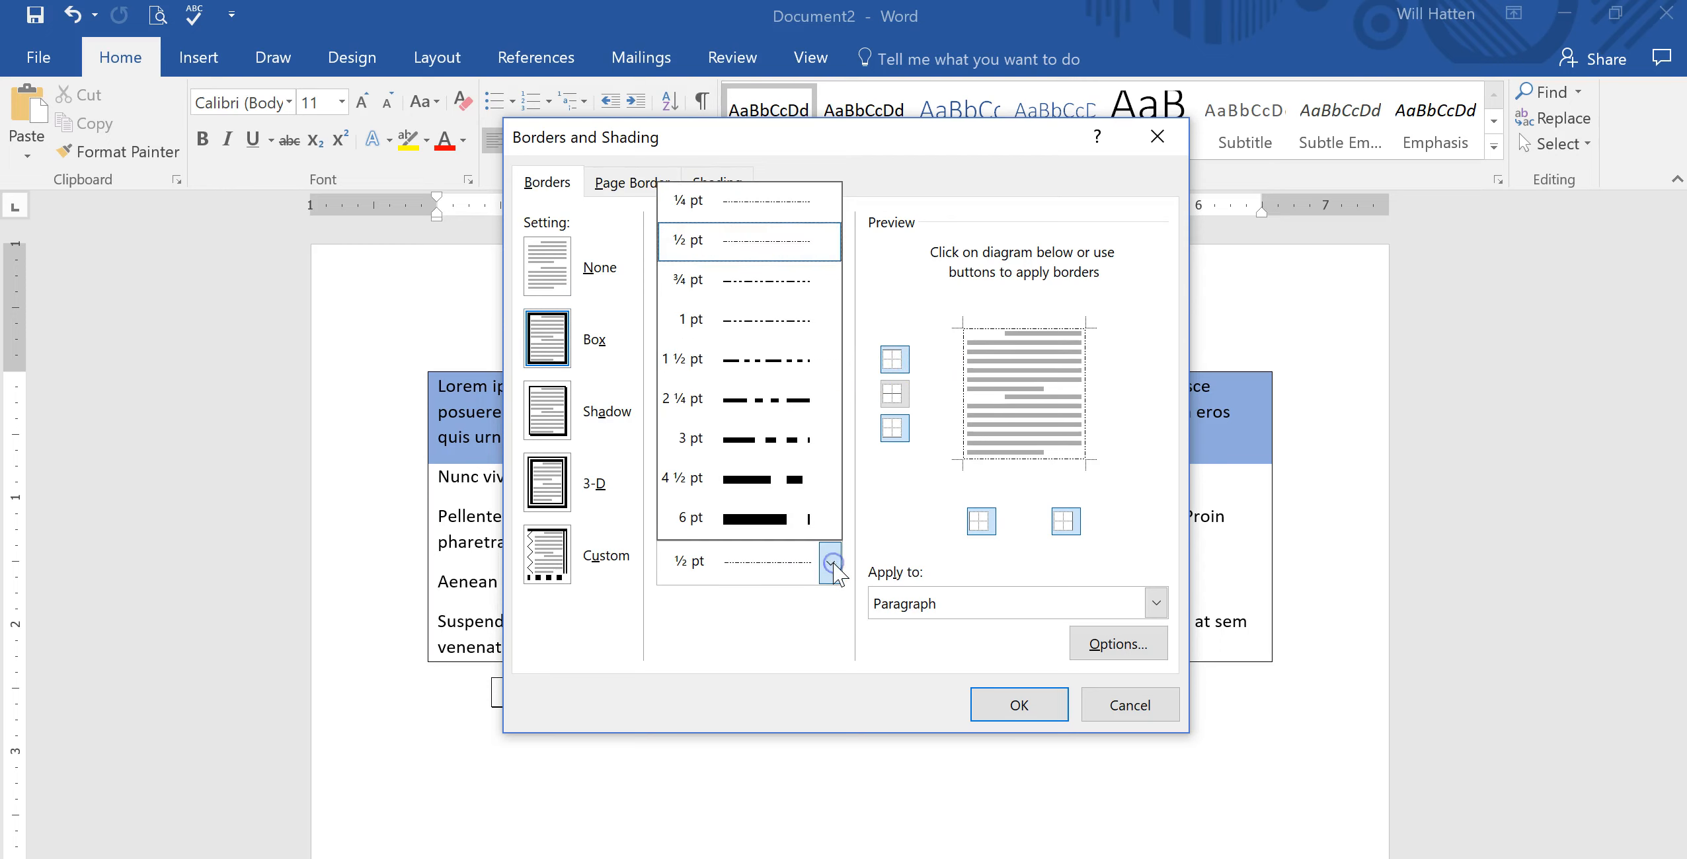
click(767, 490)
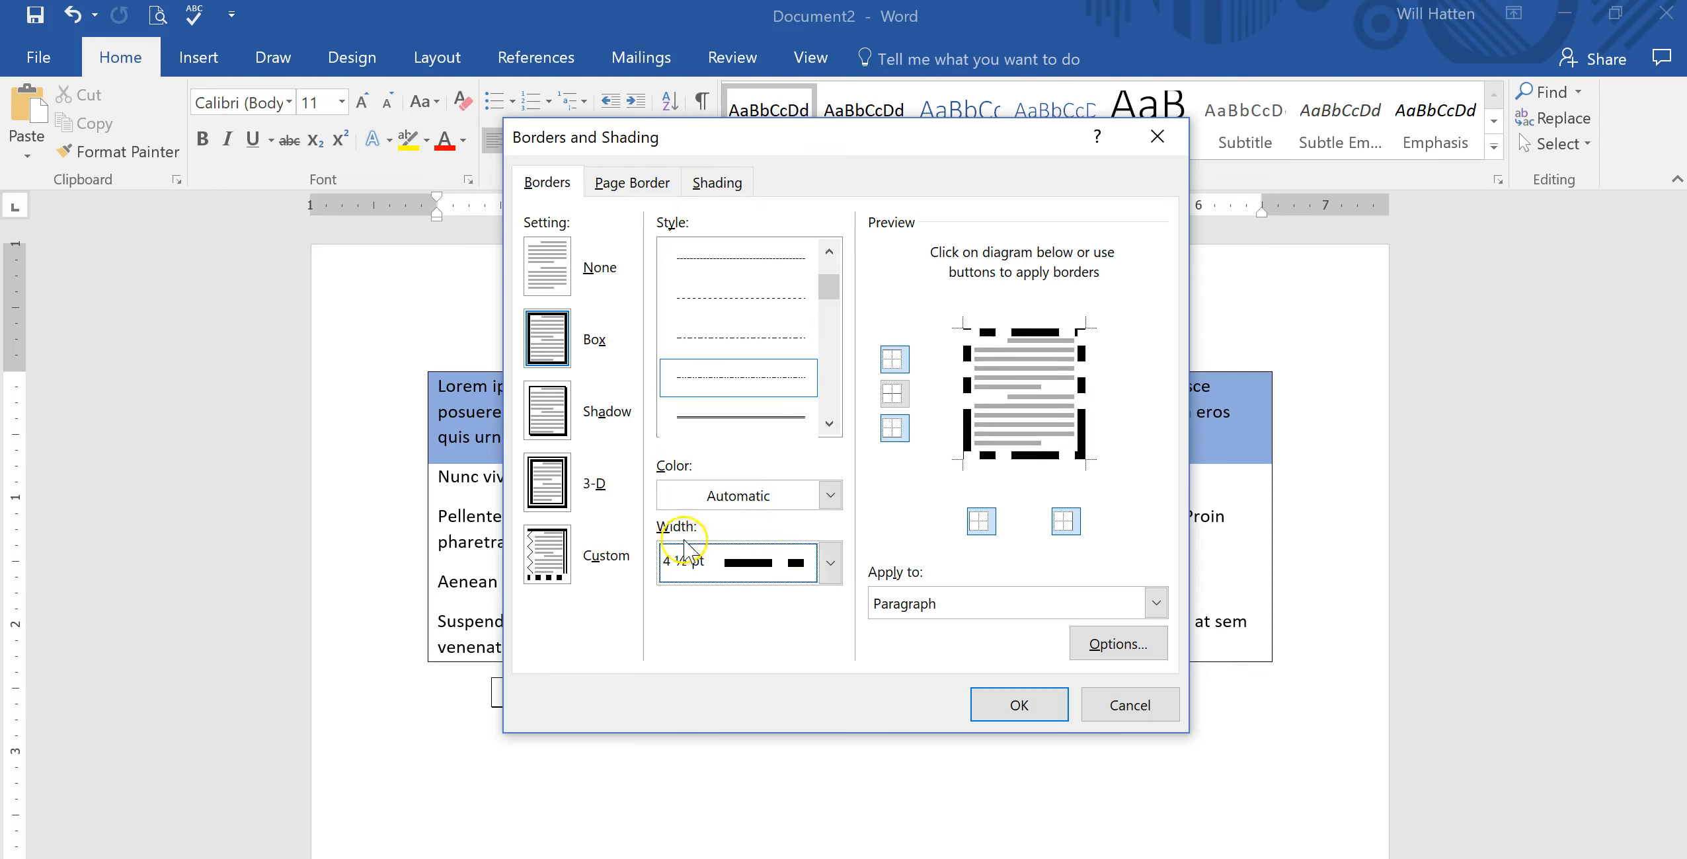
click(829, 497)
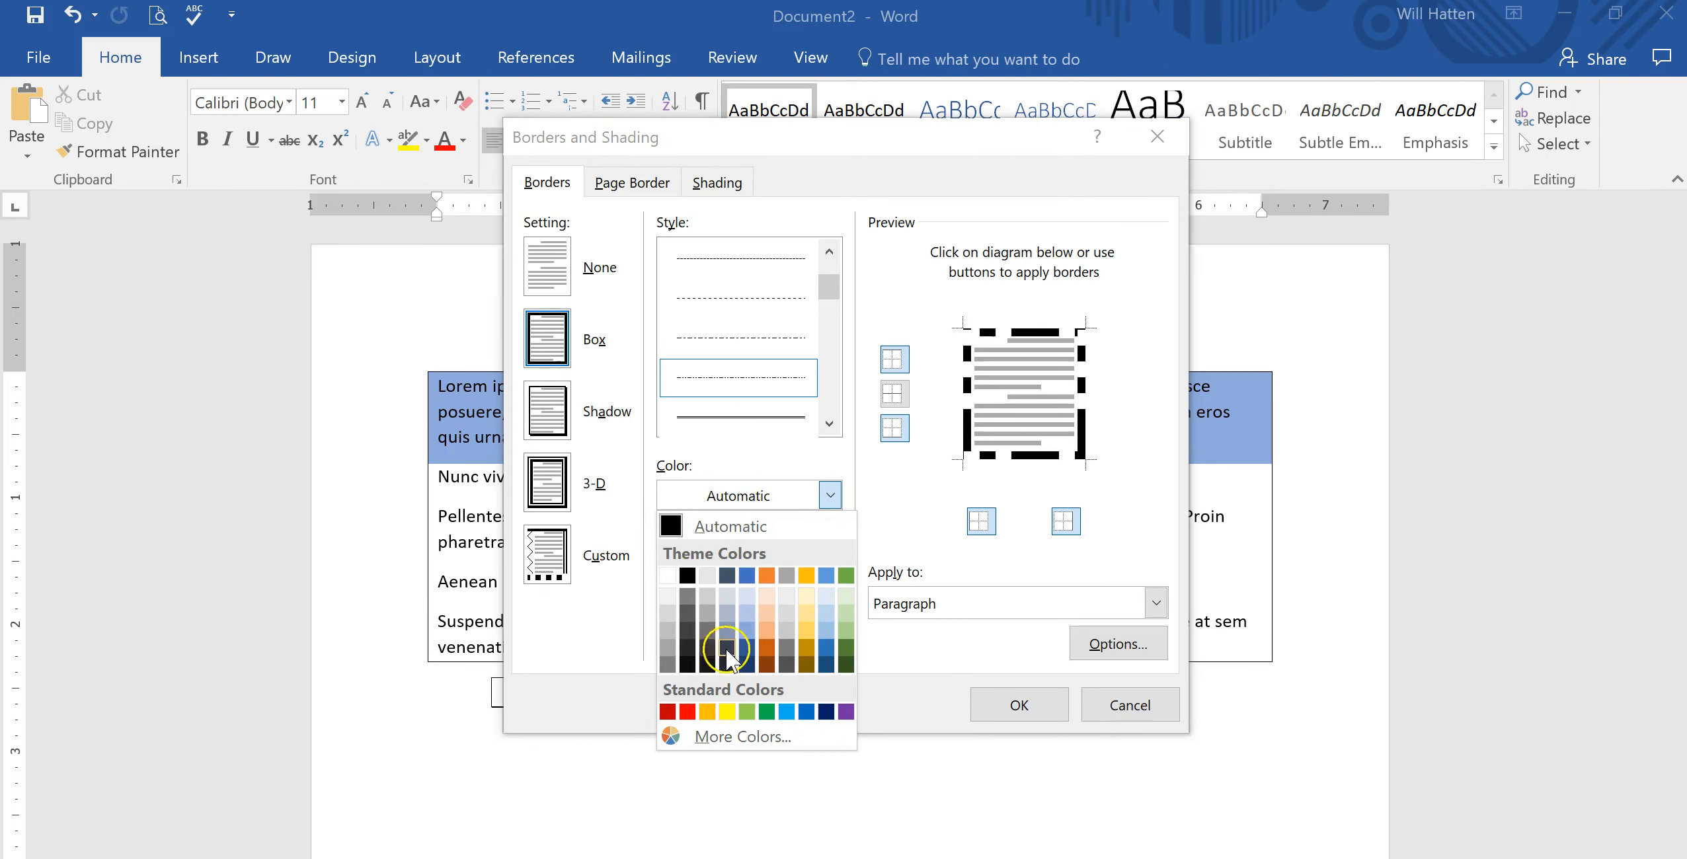
click(767, 613)
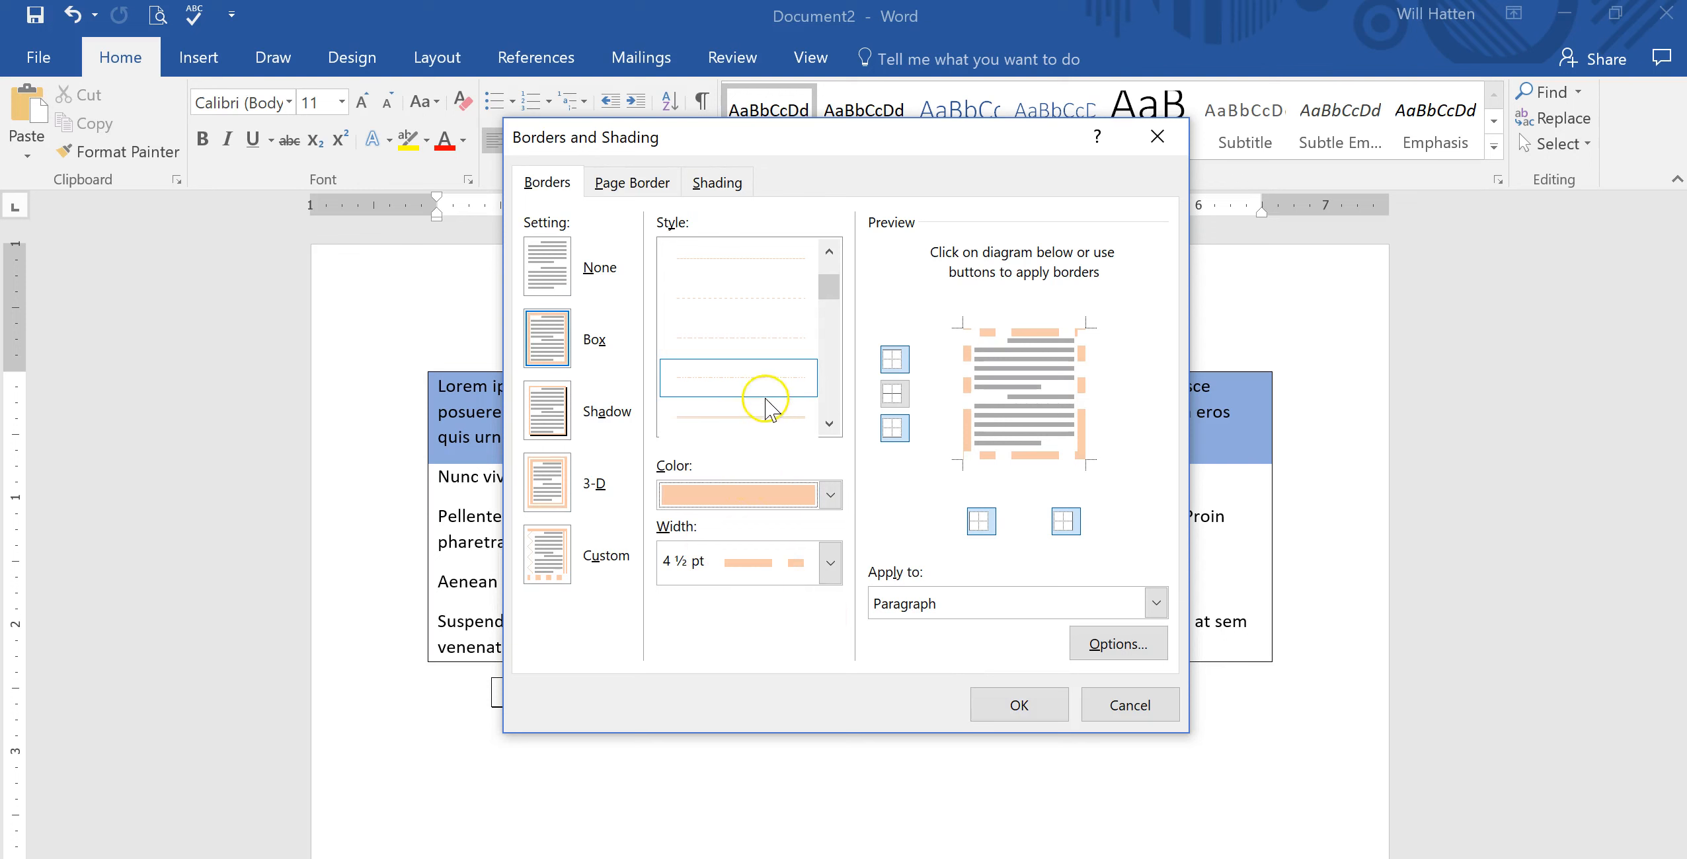
click(1018, 705)
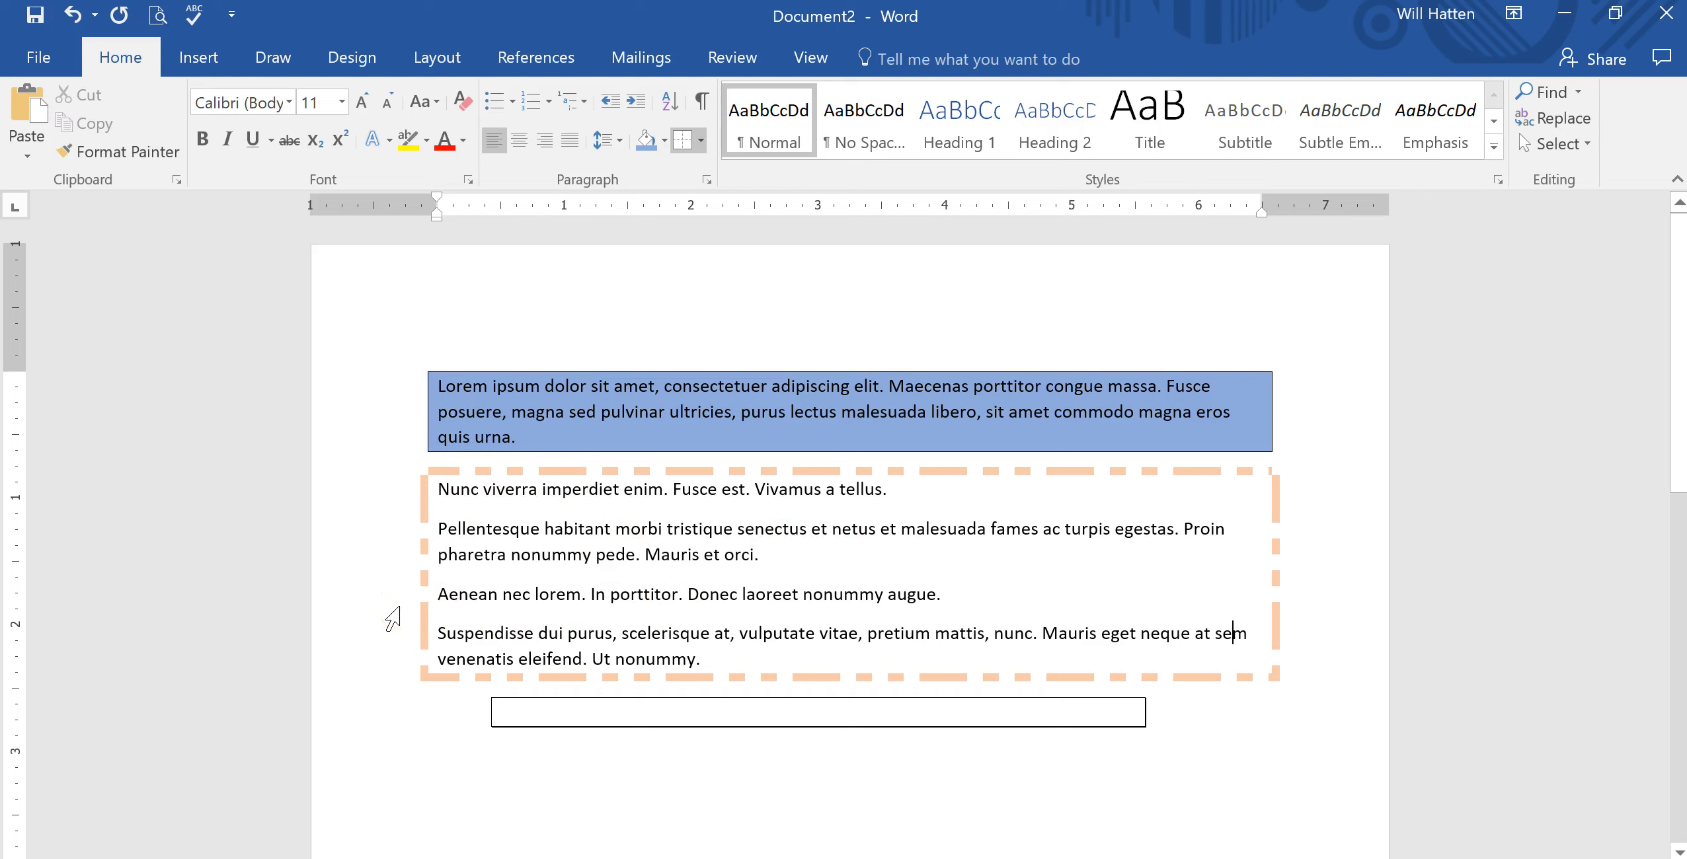
Set the line spacing of all paragraphs to 3.0.
drag(380, 661, 380, 389)
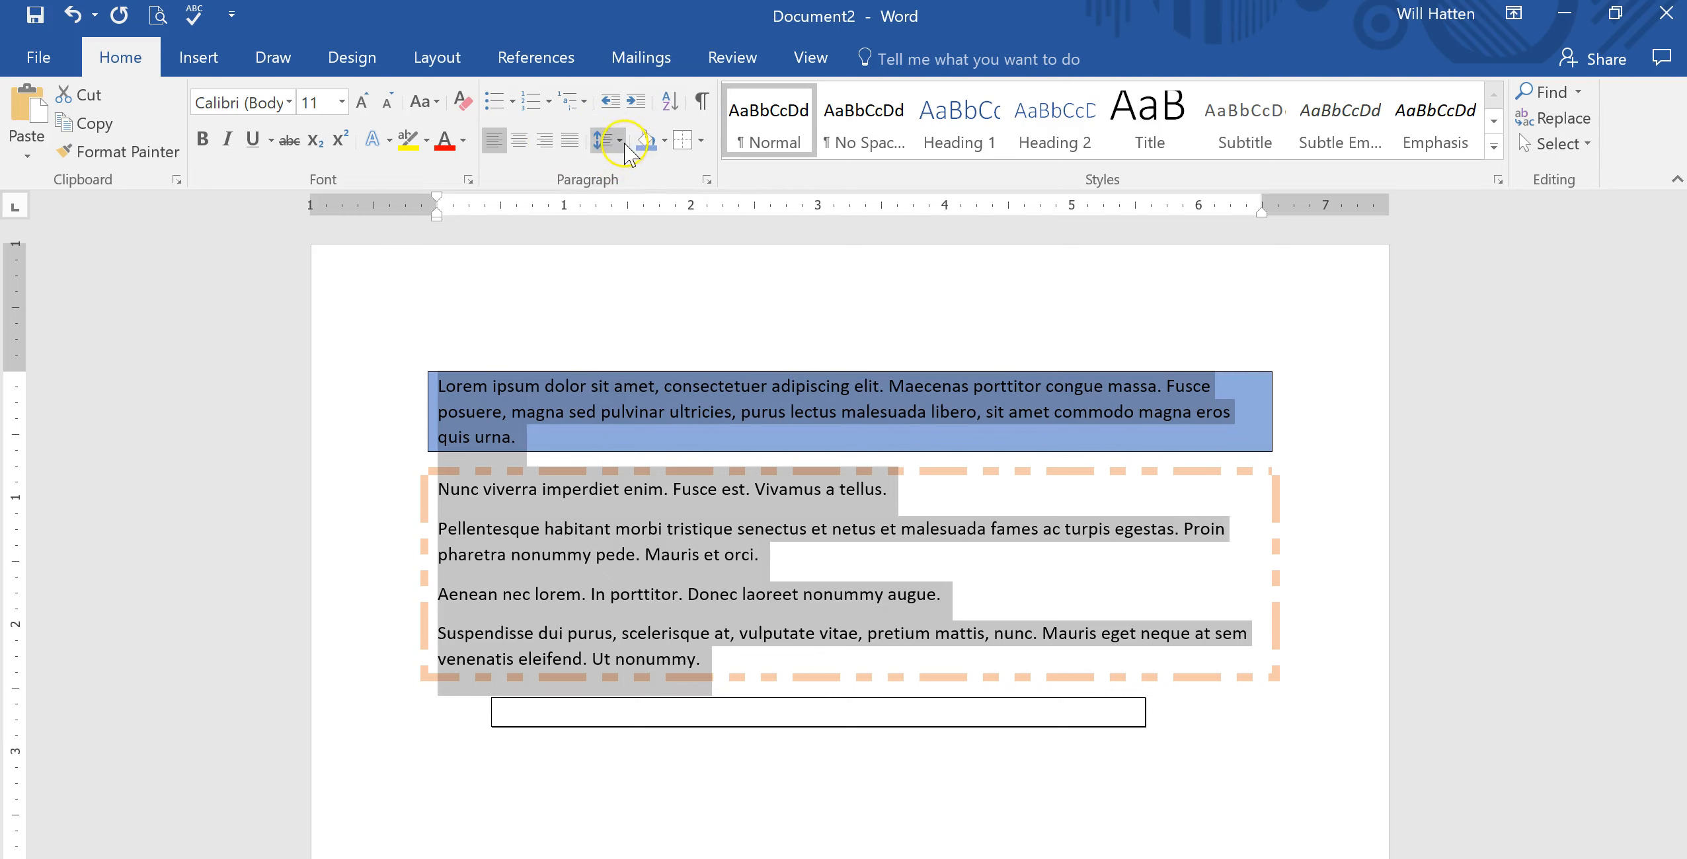
click(621, 141)
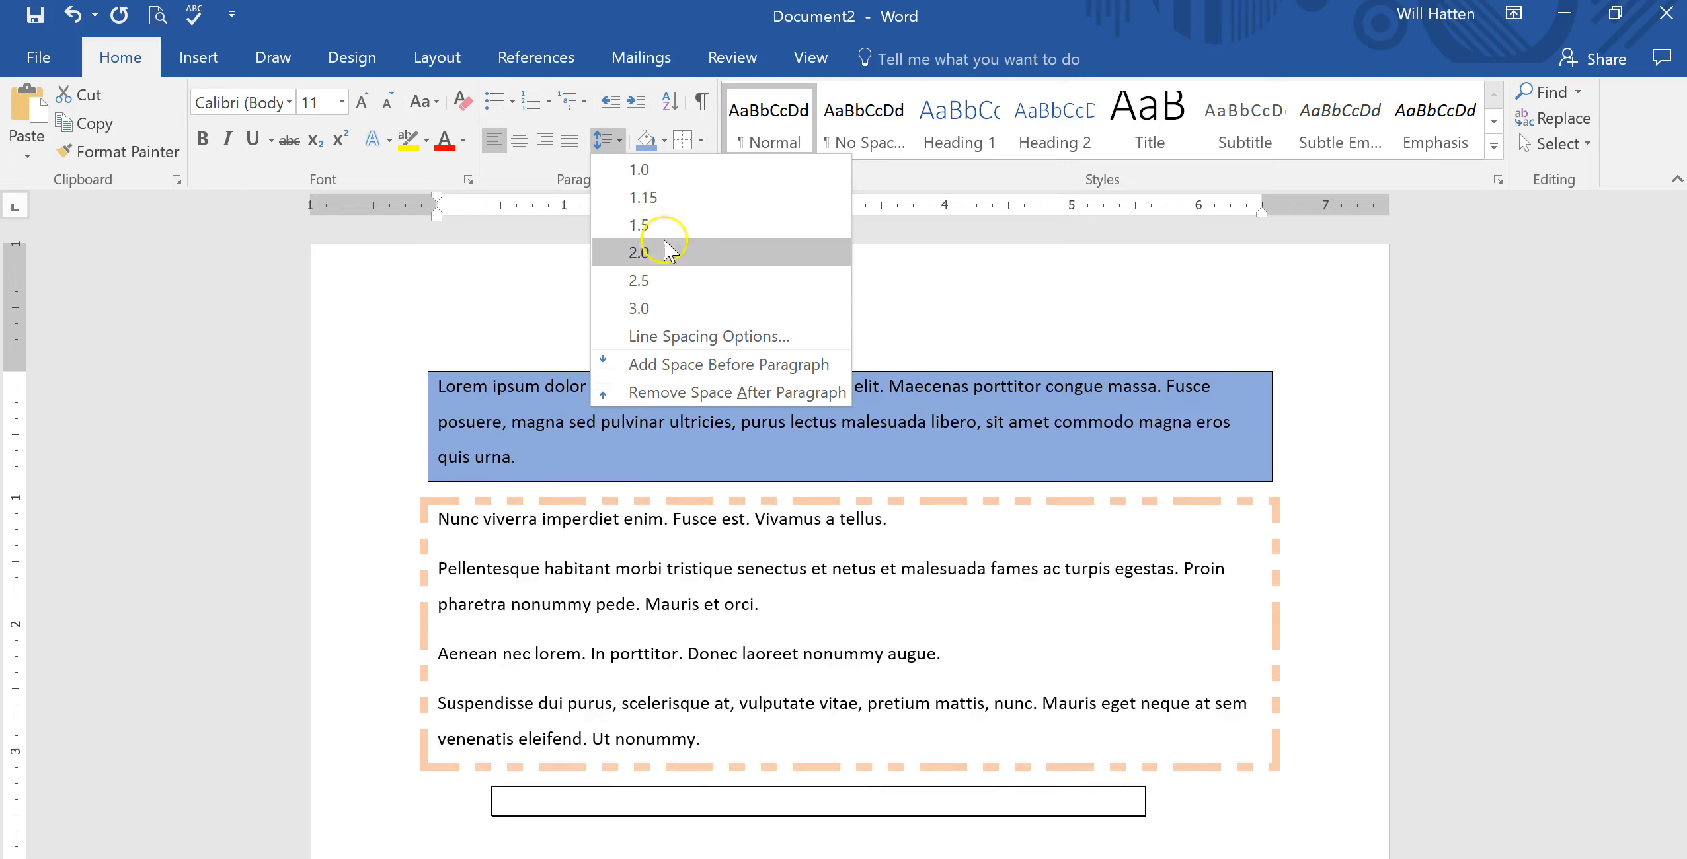
click(663, 308)
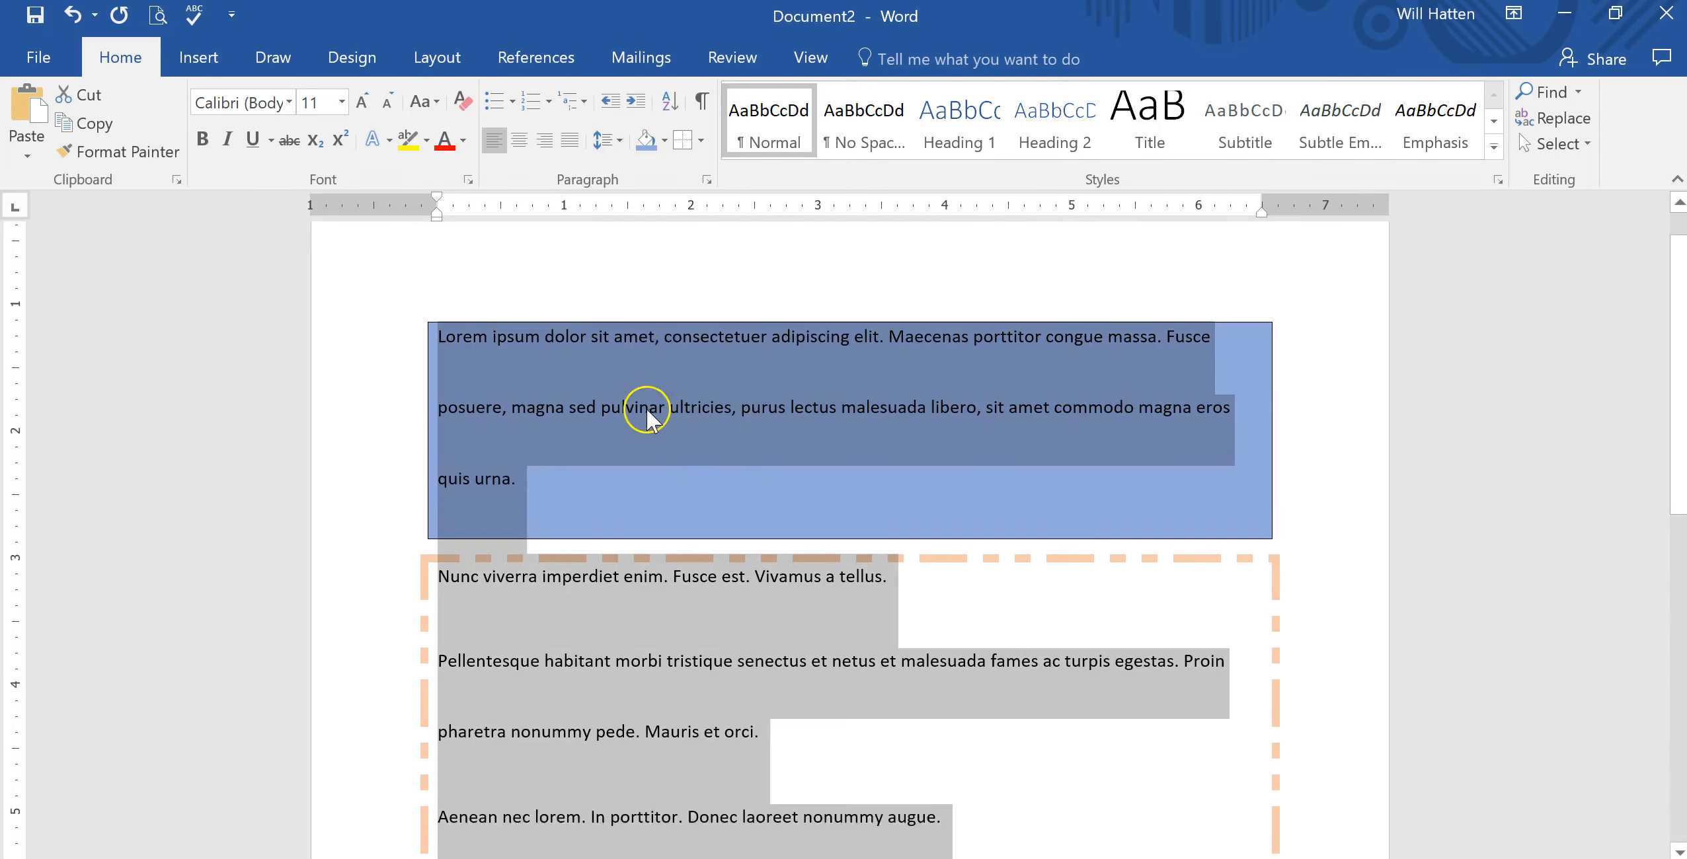
scroll(648, 410, down, 7)
scroll(647, 409, up, 7)
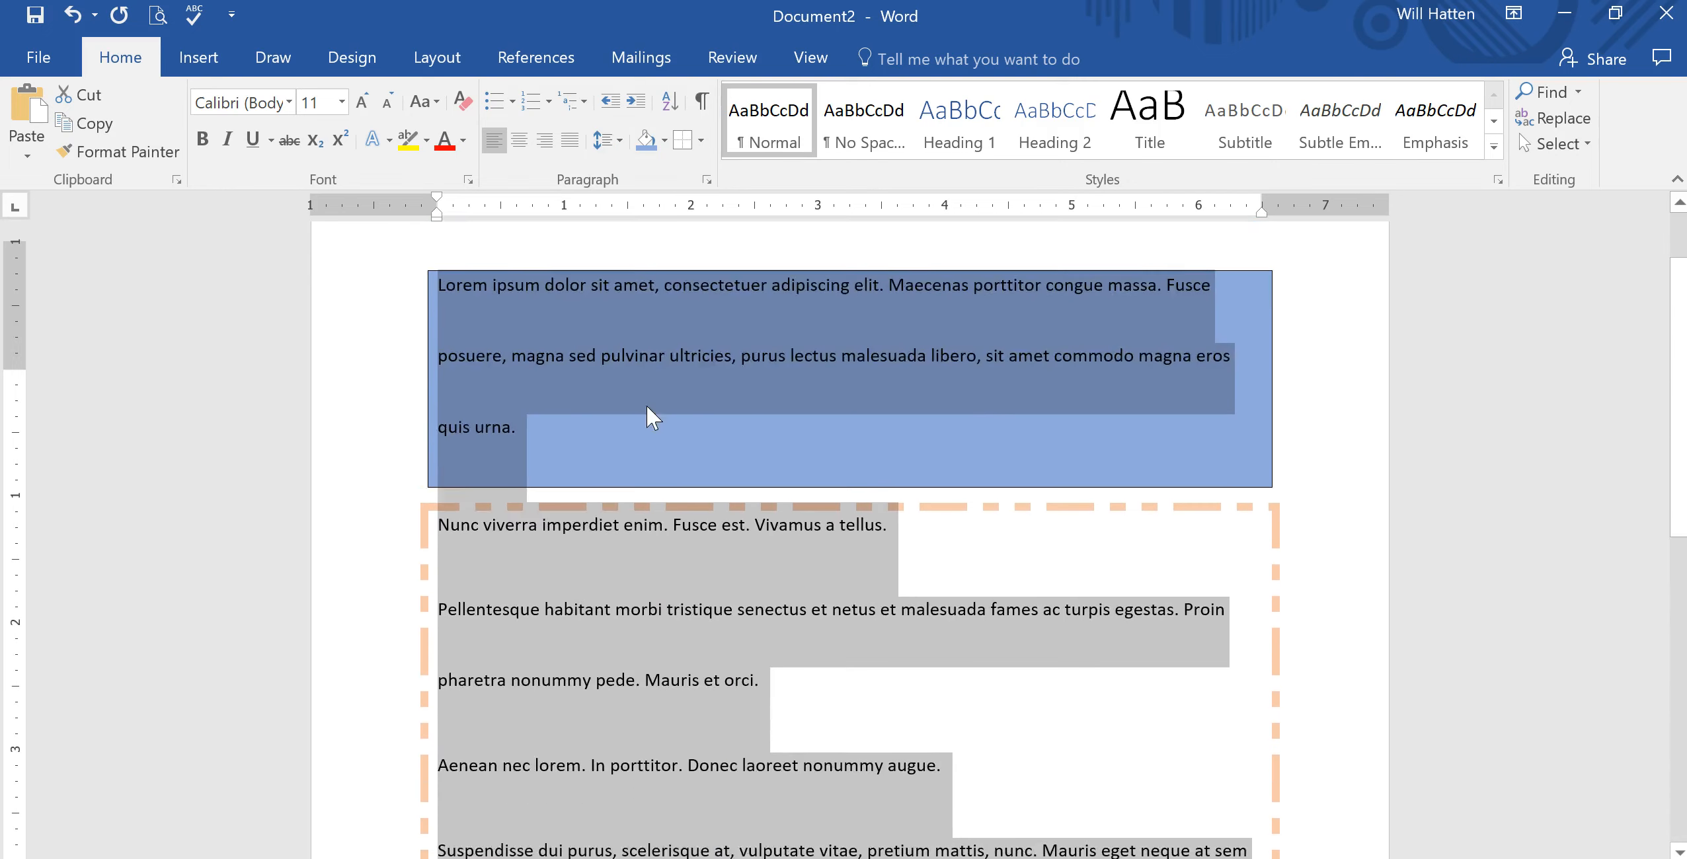
scroll(647, 406, up, 1)
scroll(647, 407, down, 7)
click(709, 345)
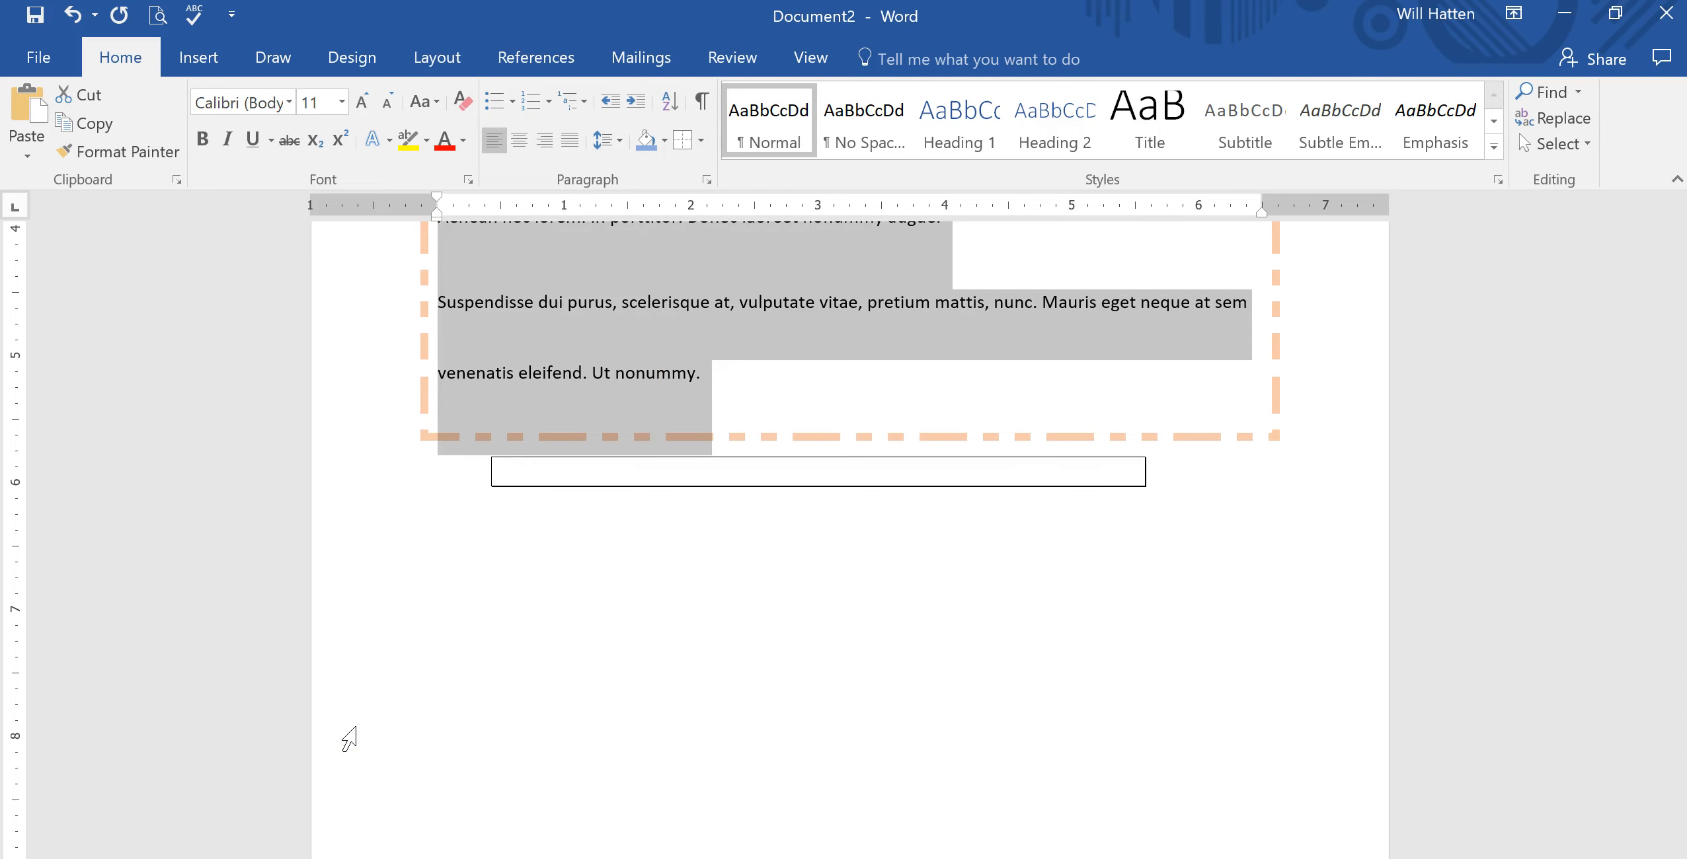
scroll(503, 576, up, 5)
scroll(502, 579, up, 5)
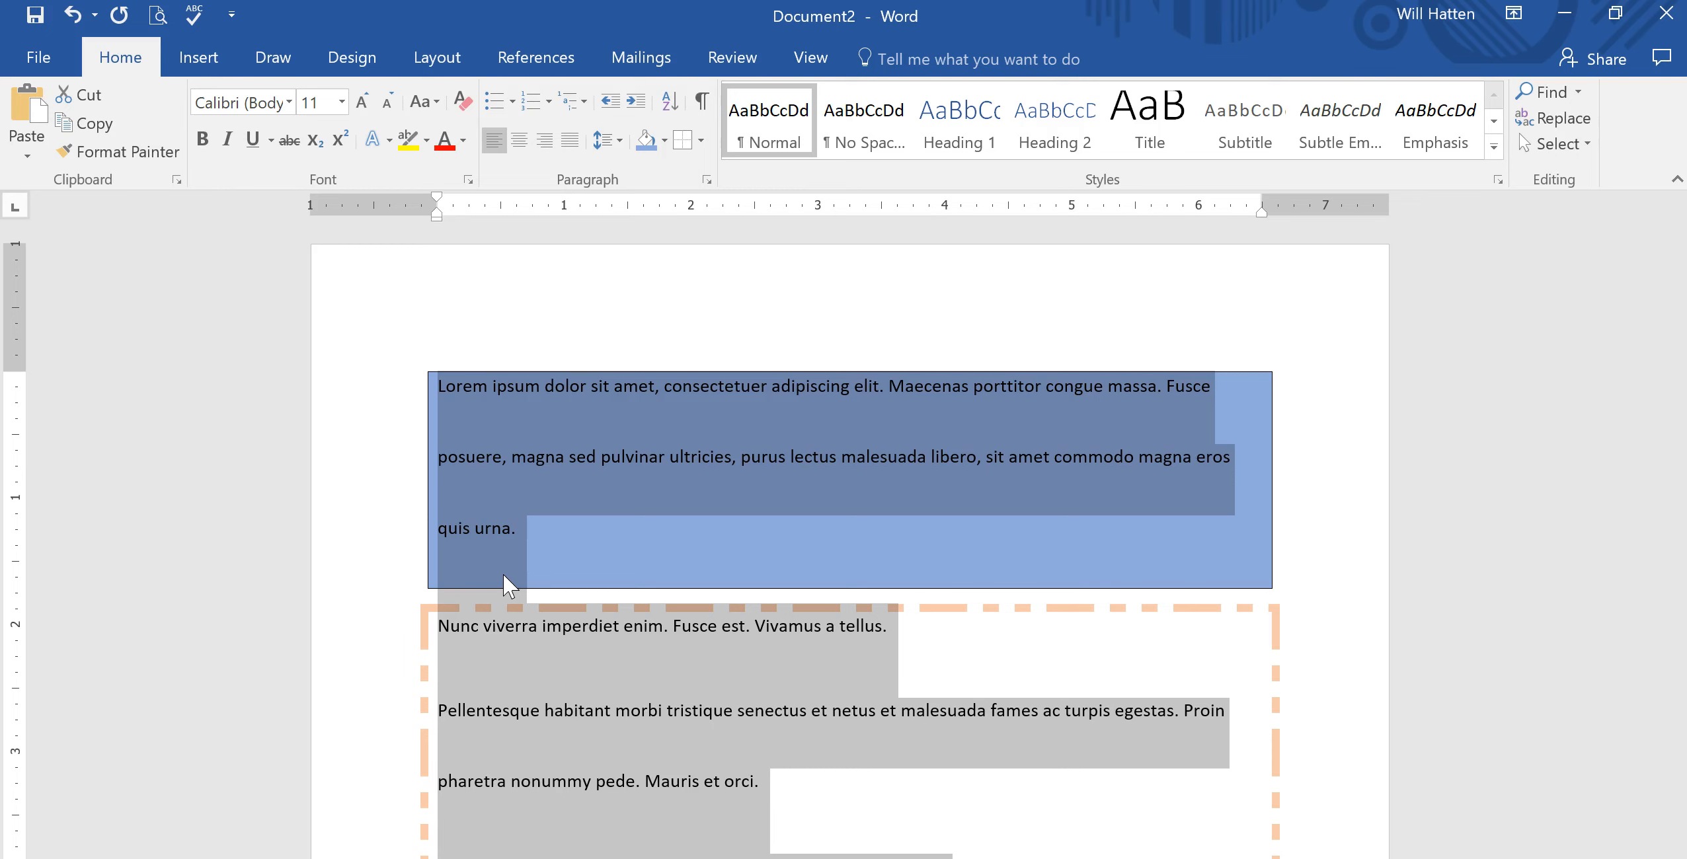
Set the spacing before the selected paragraphs to 0 pt in the Paragraph line spacing options.
click(620, 140)
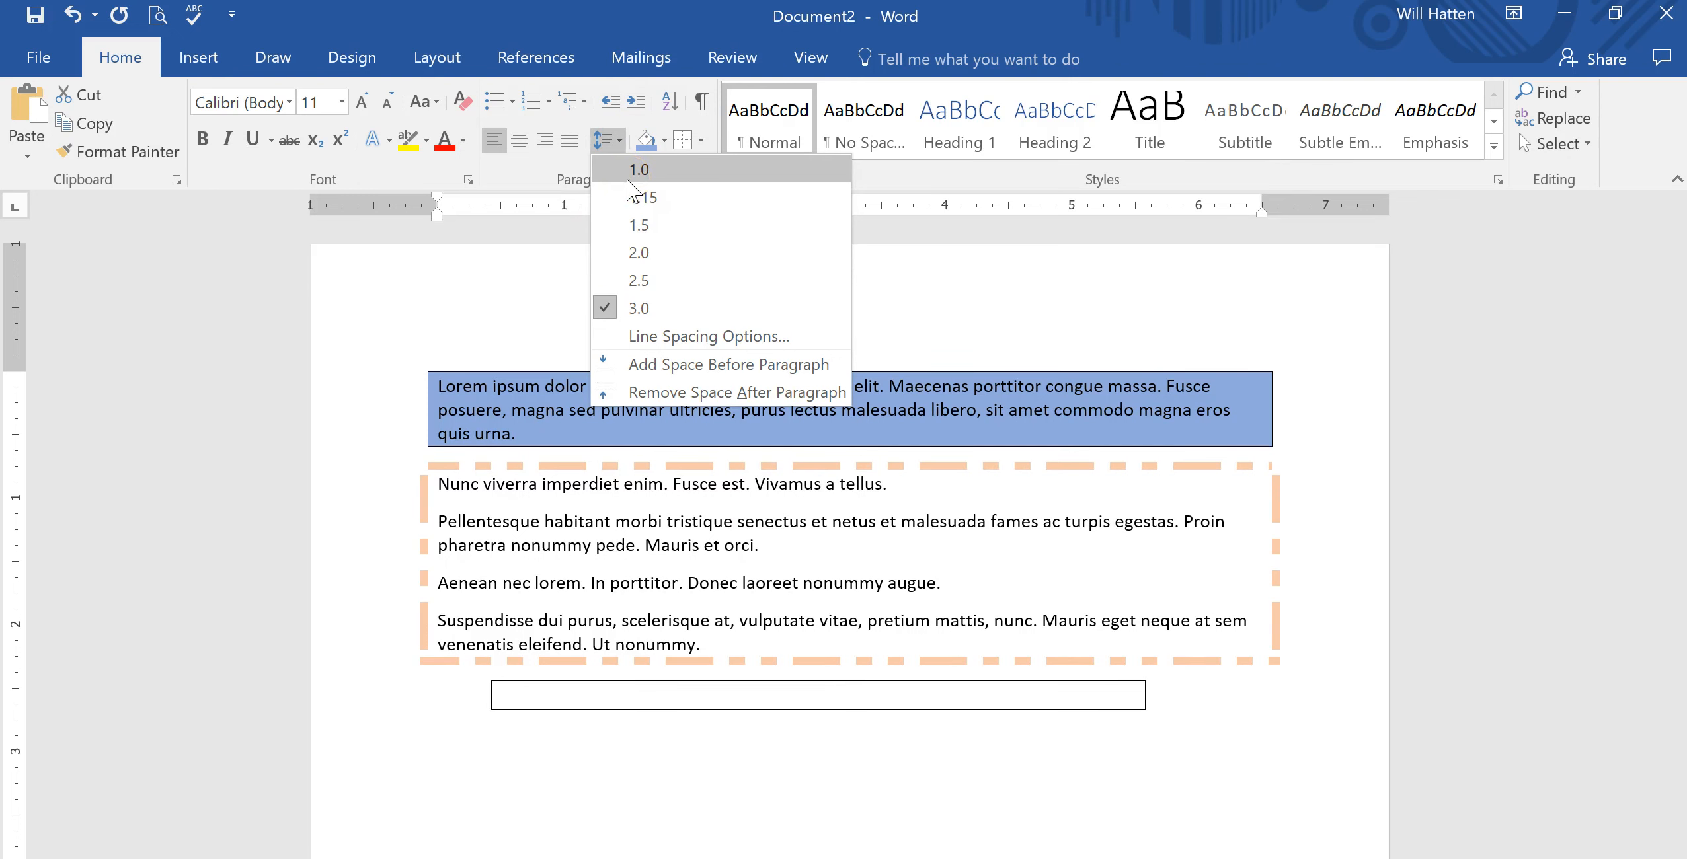
click(659, 199)
click(708, 335)
click(983, 505)
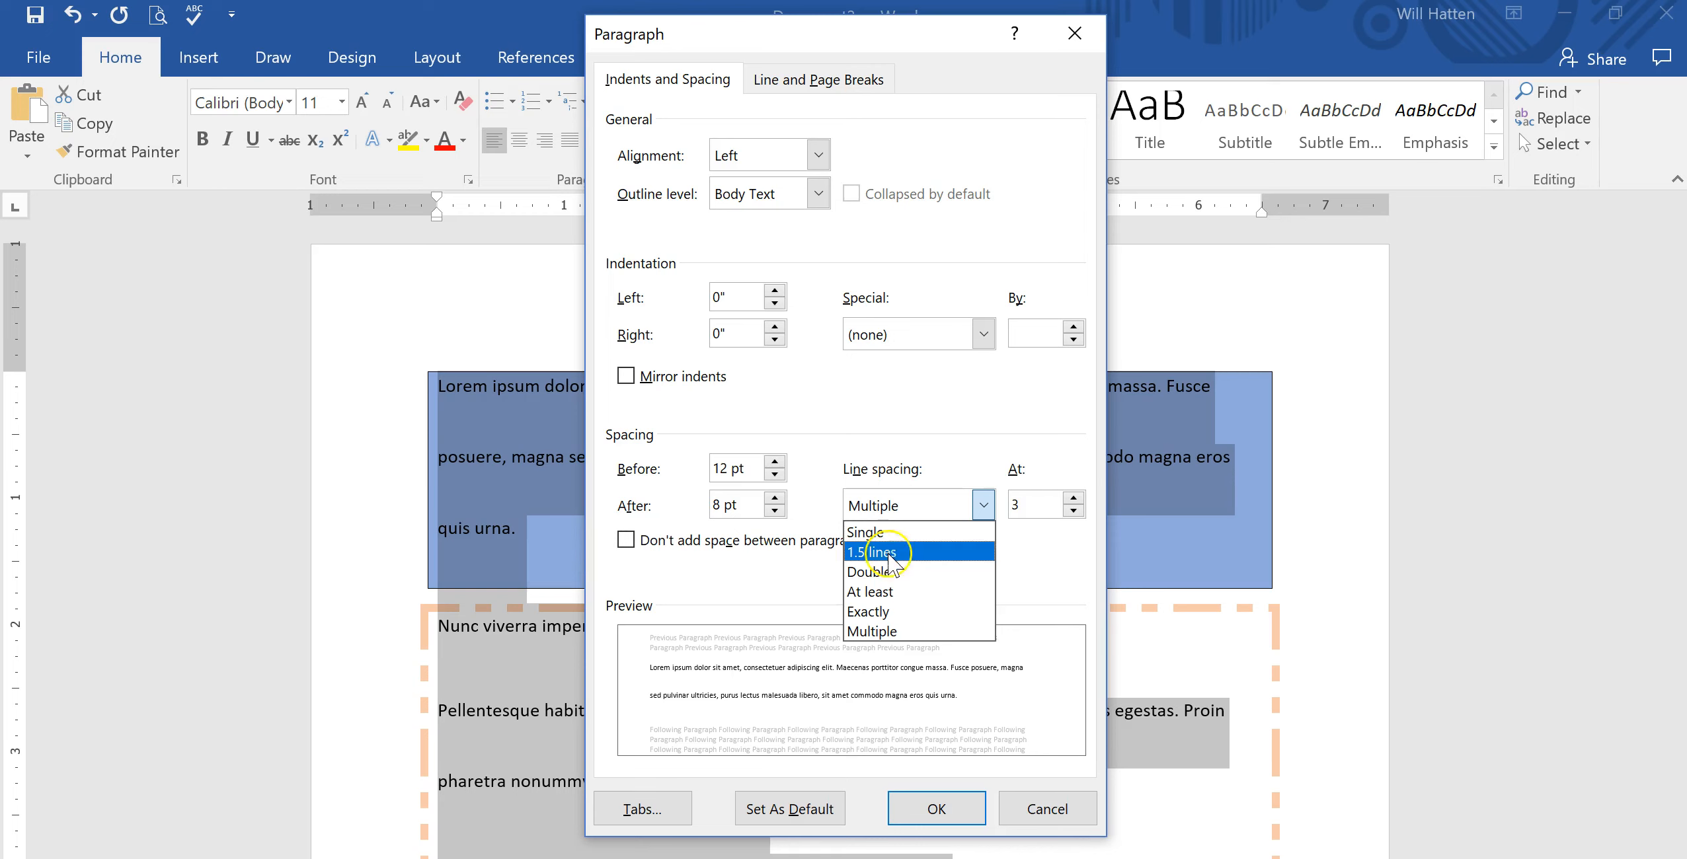
click(960, 527)
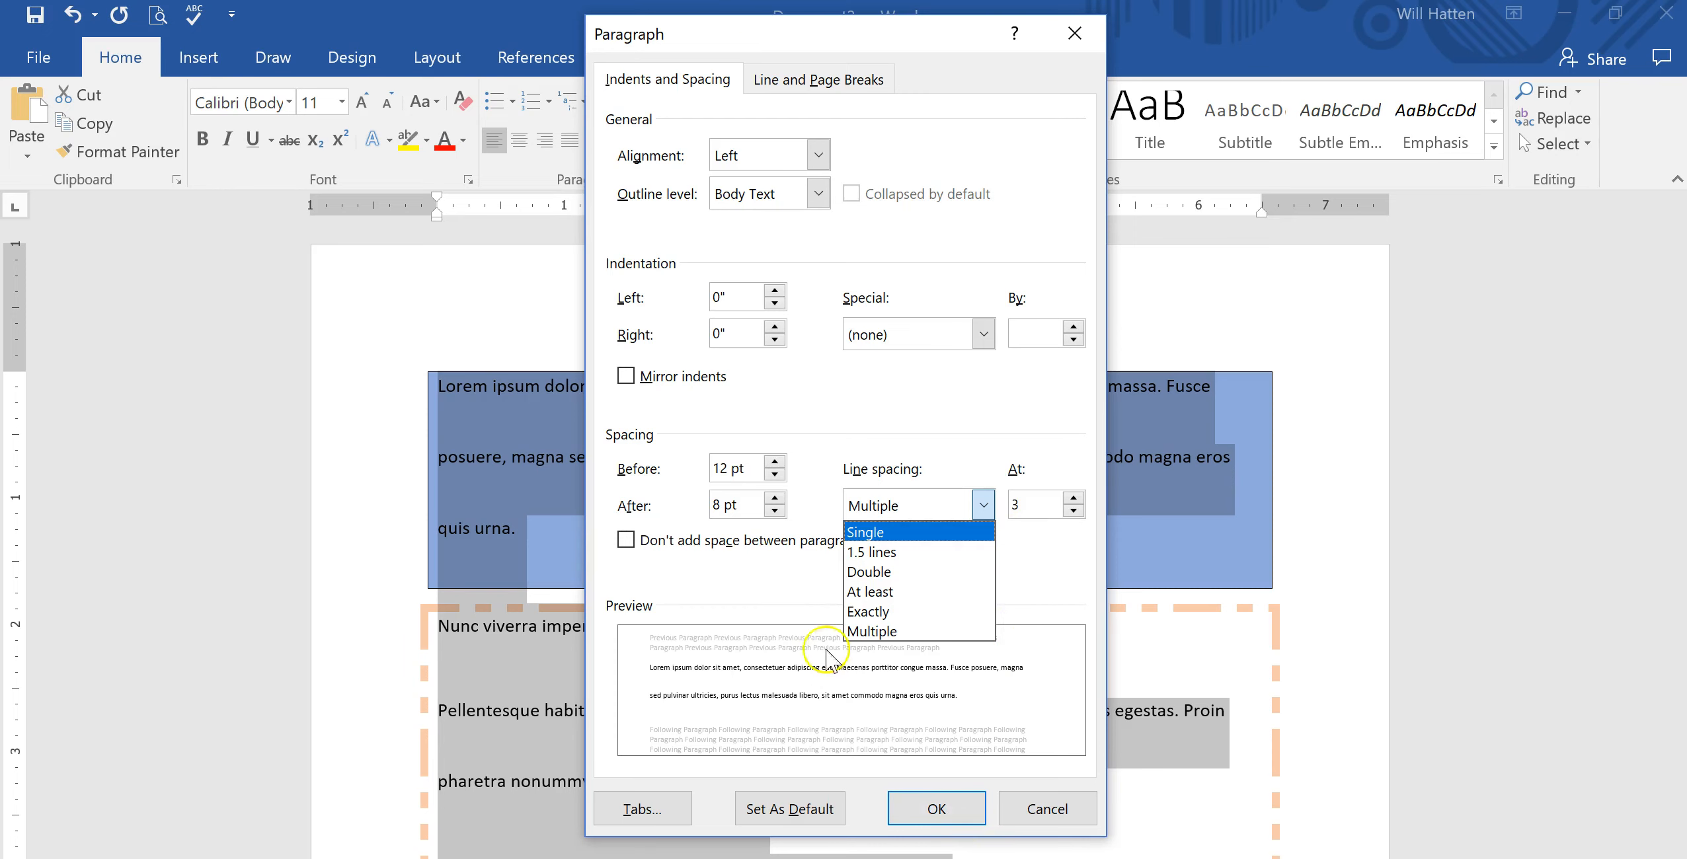
click(776, 473)
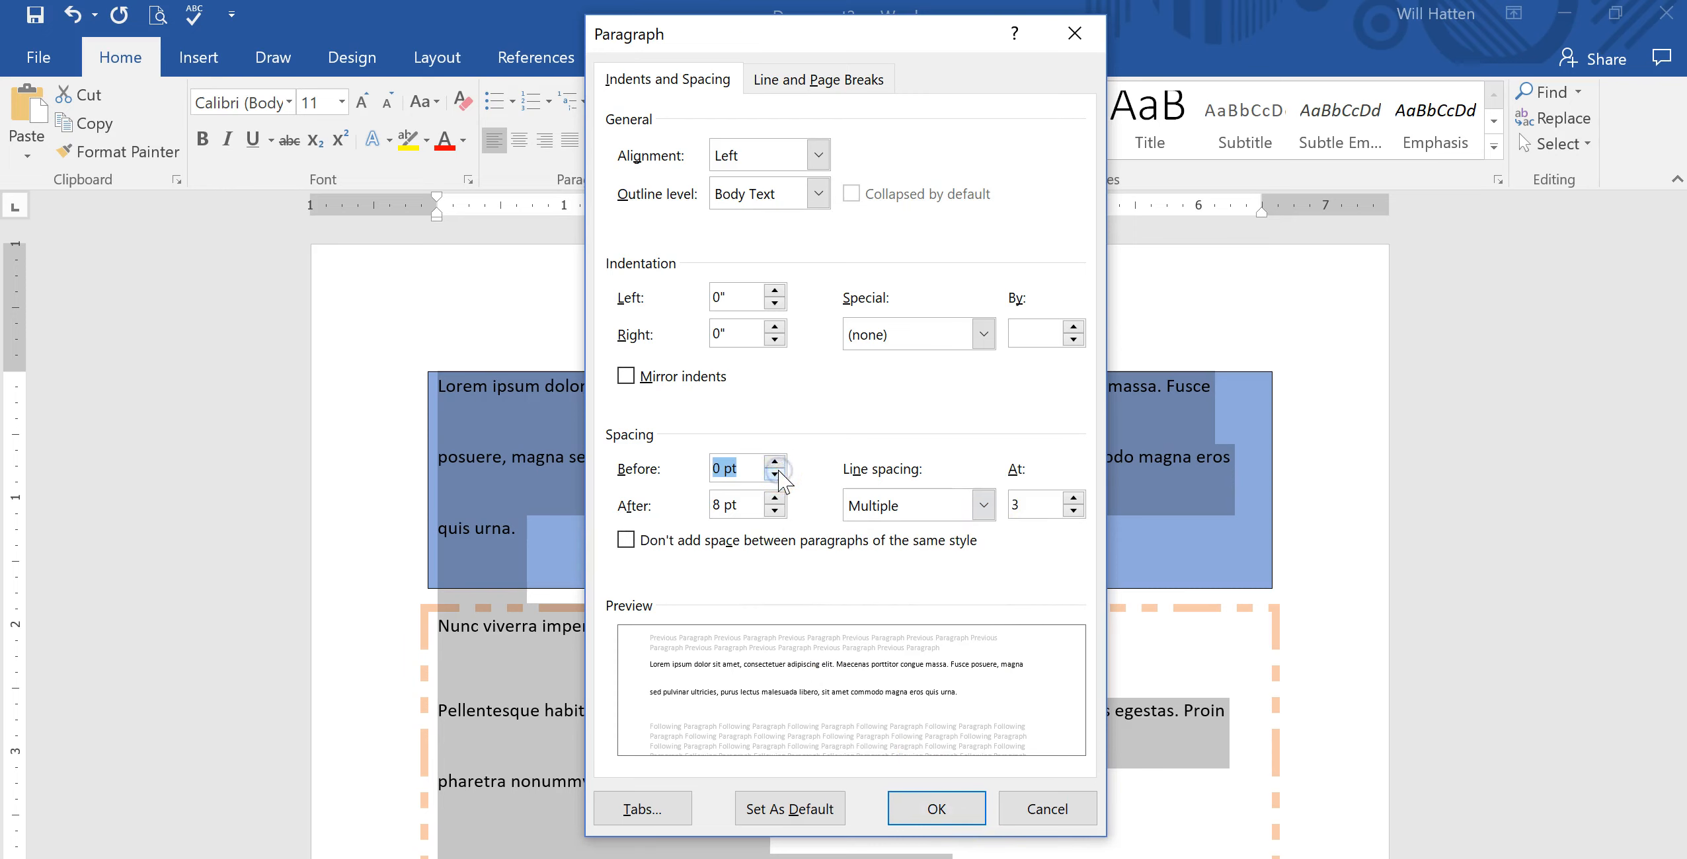
click(912, 809)
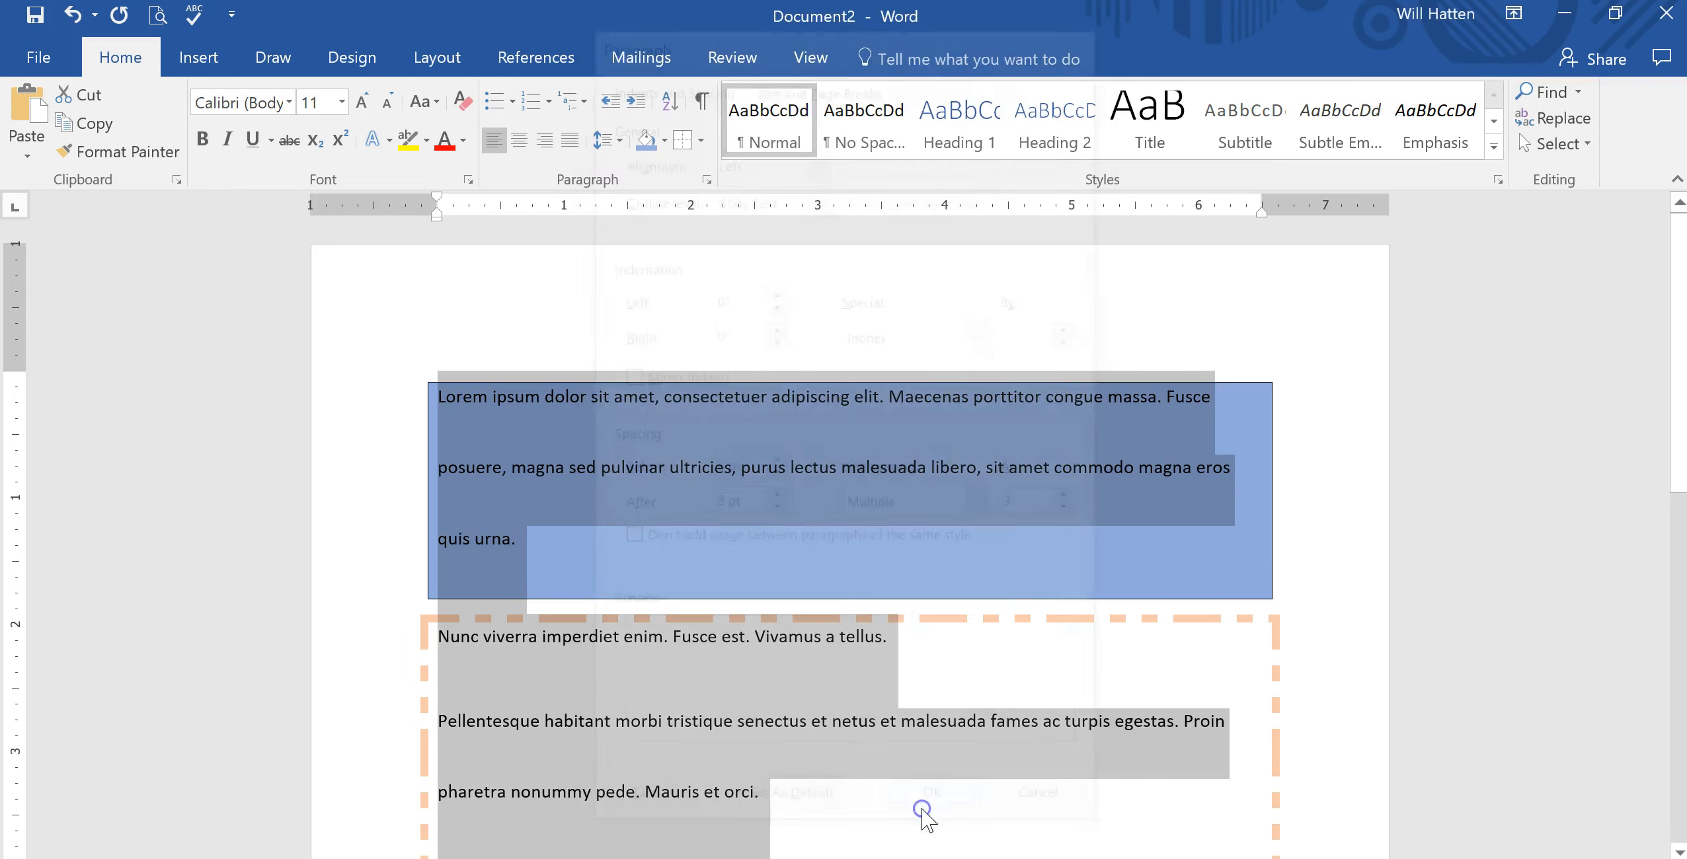
Set the line spacing of the selected paragraphs to 1.0.
click(606, 140)
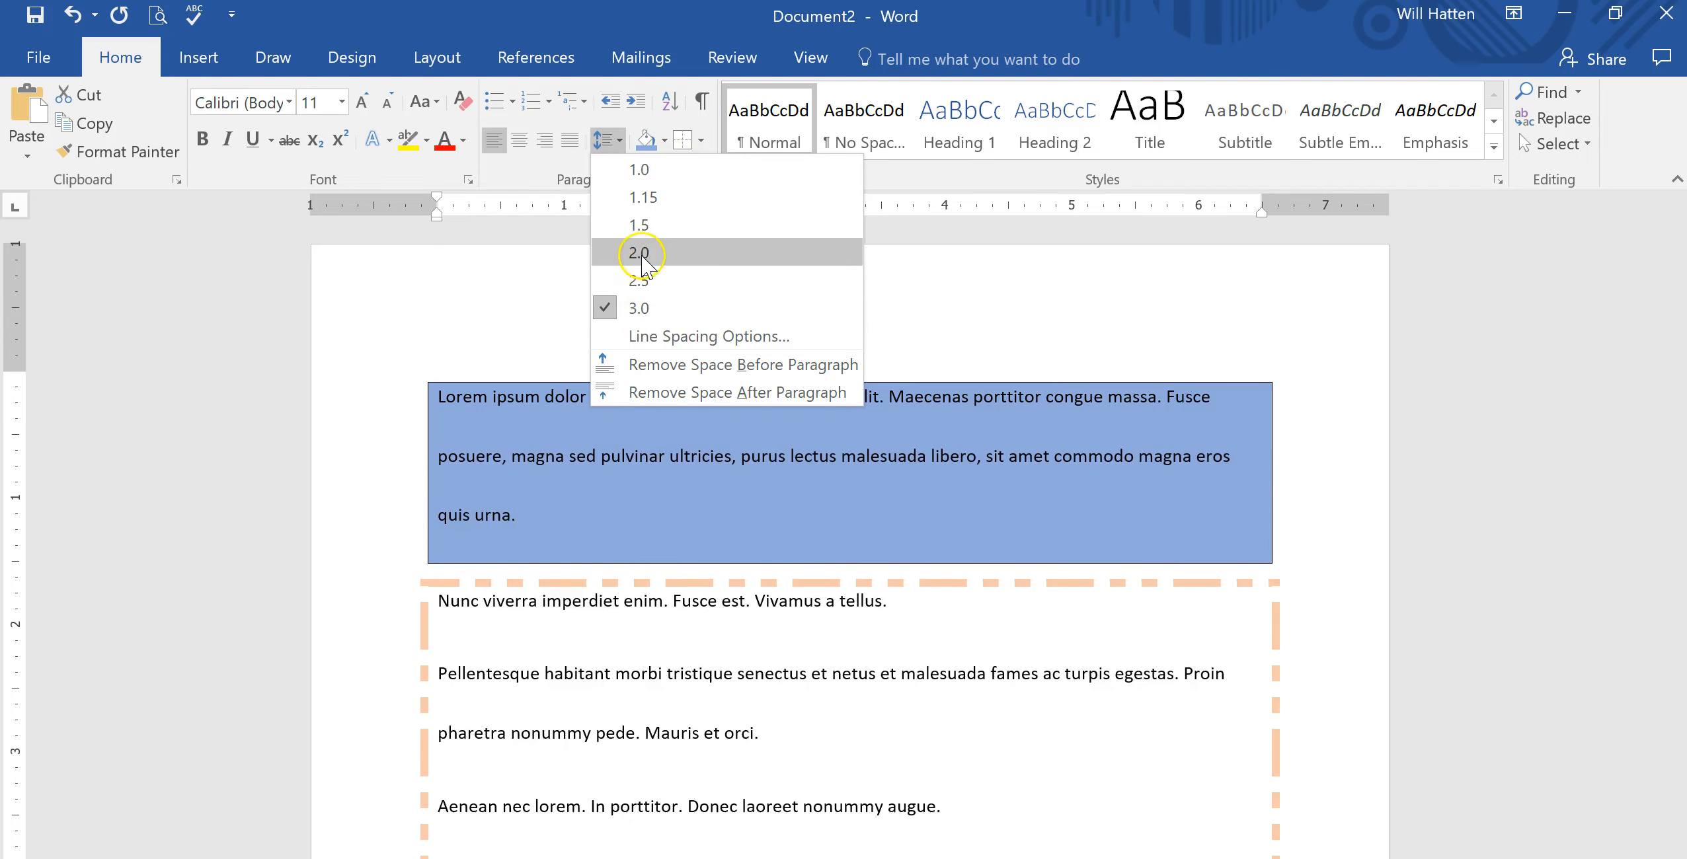
click(636, 170)
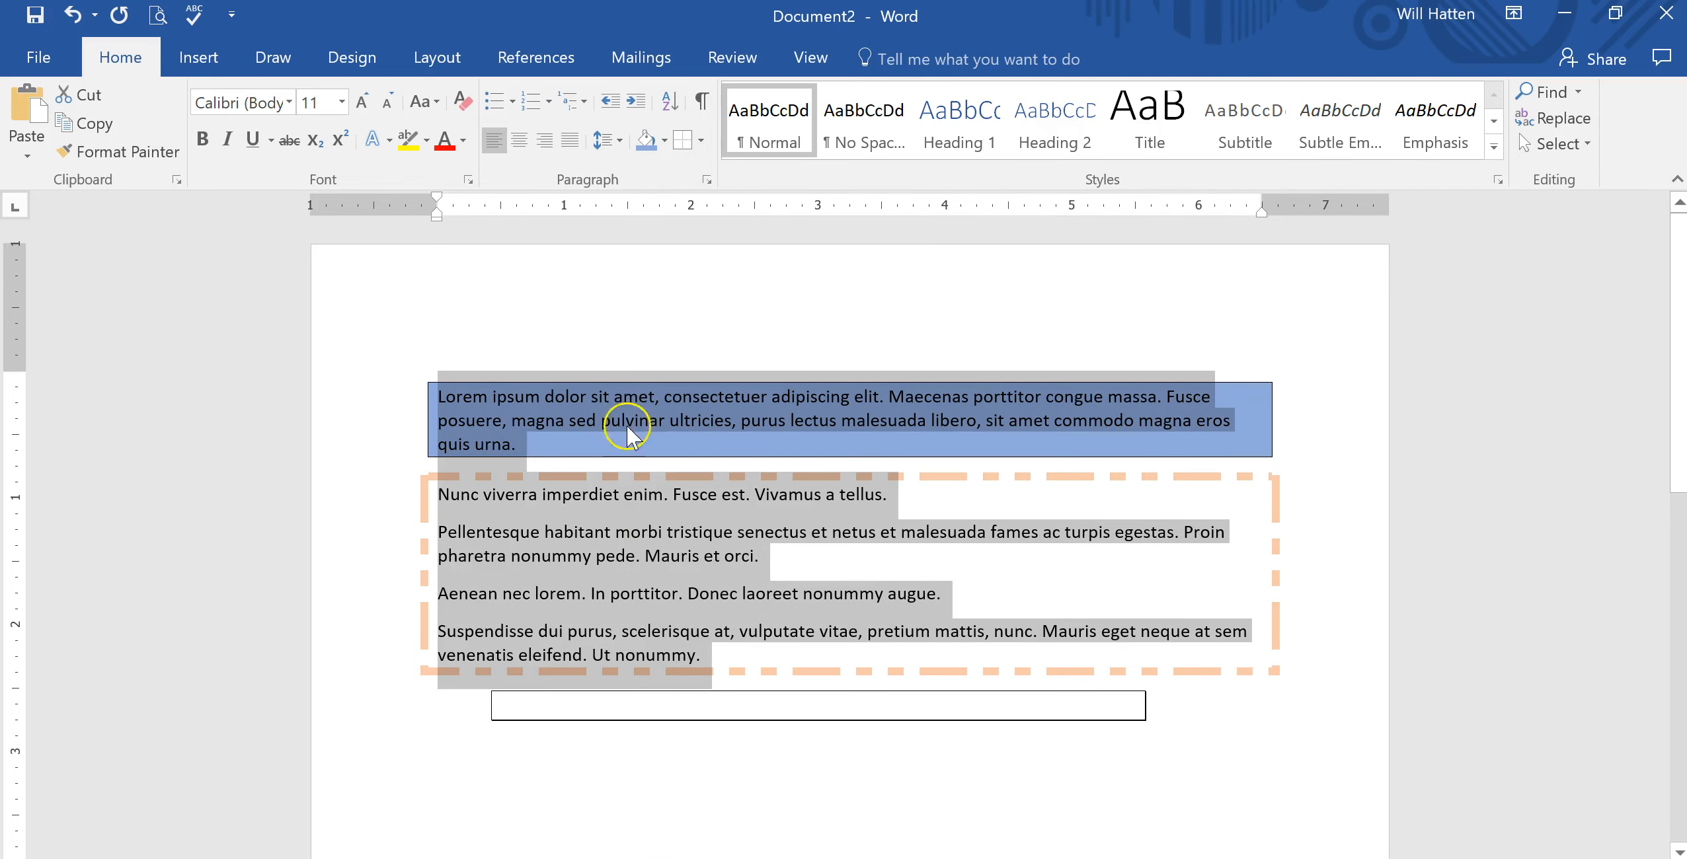
Open the line spacing options for the selected paragraphs to review them, then close the dialog.
click(618, 140)
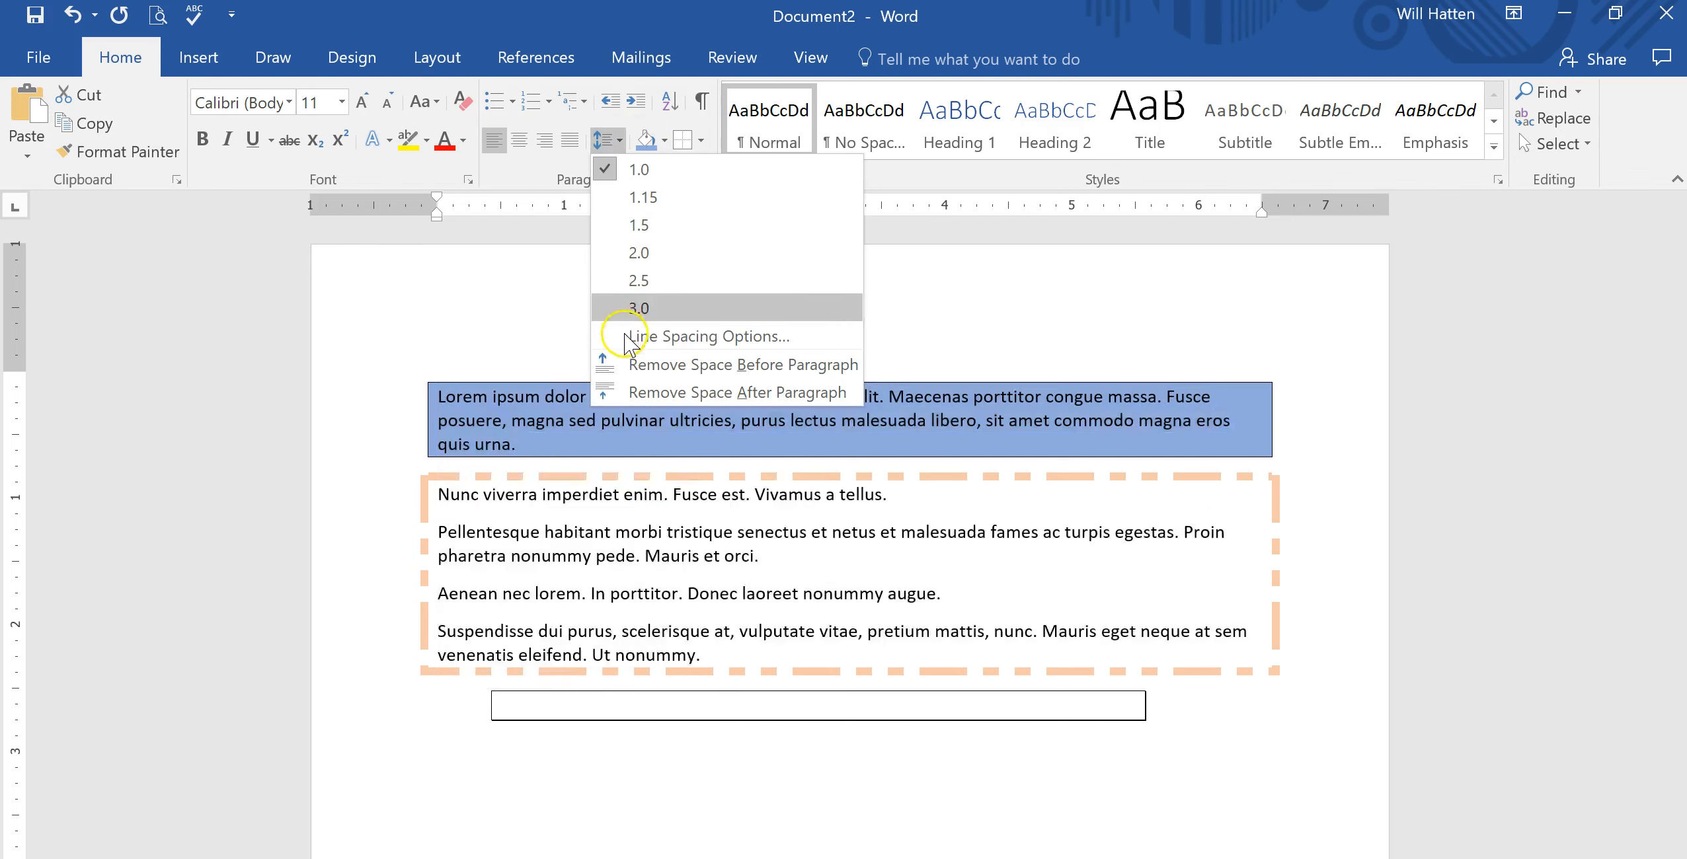
click(638, 343)
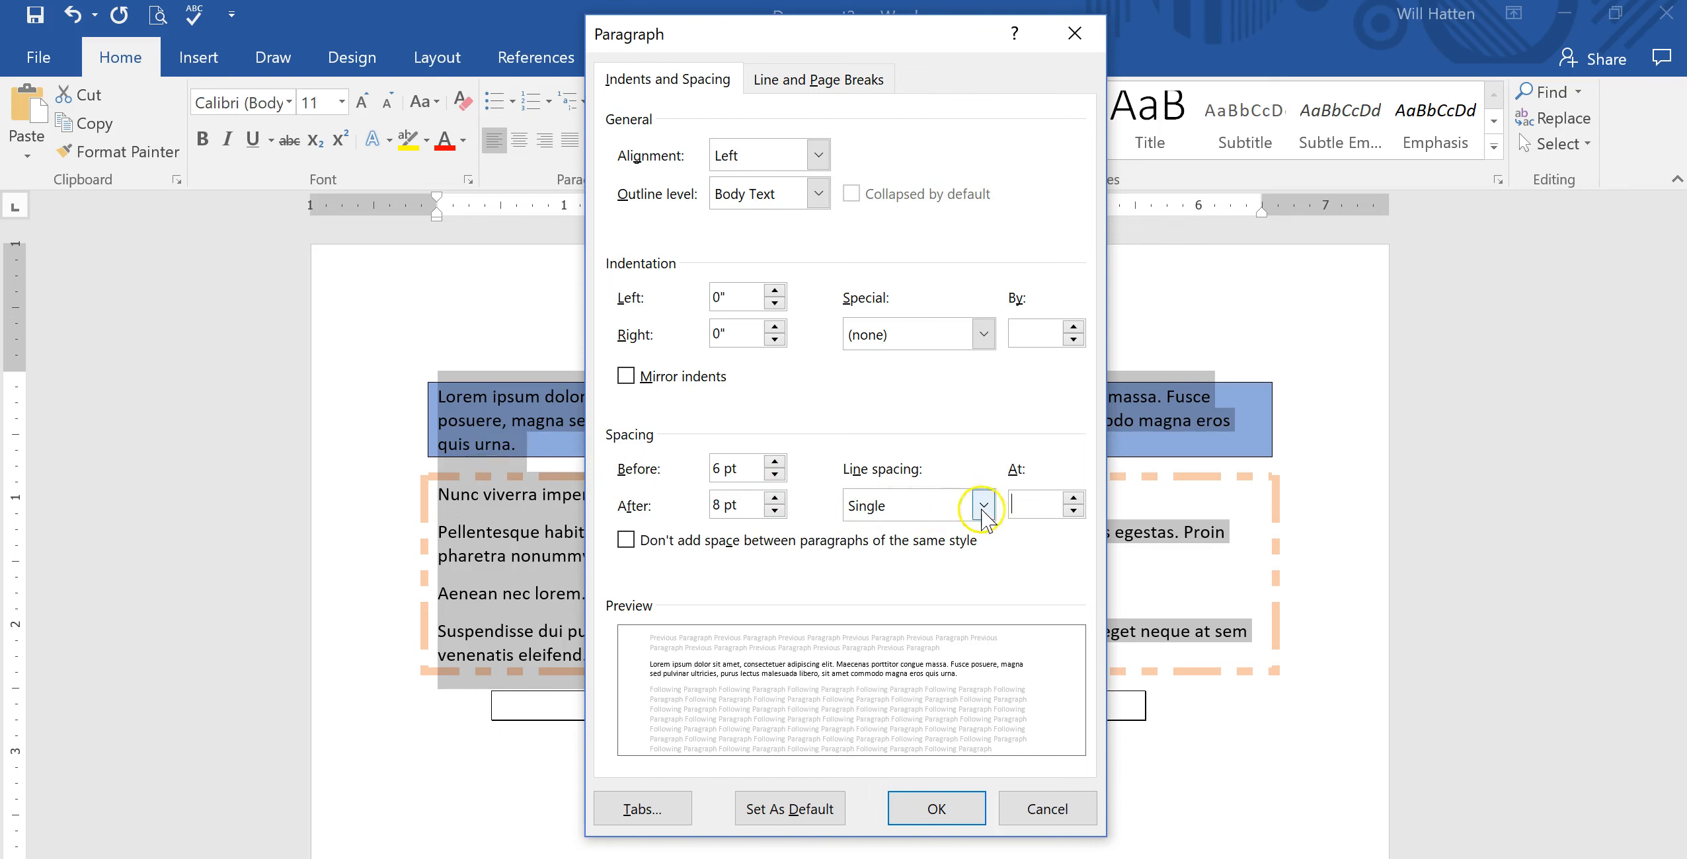
click(932, 813)
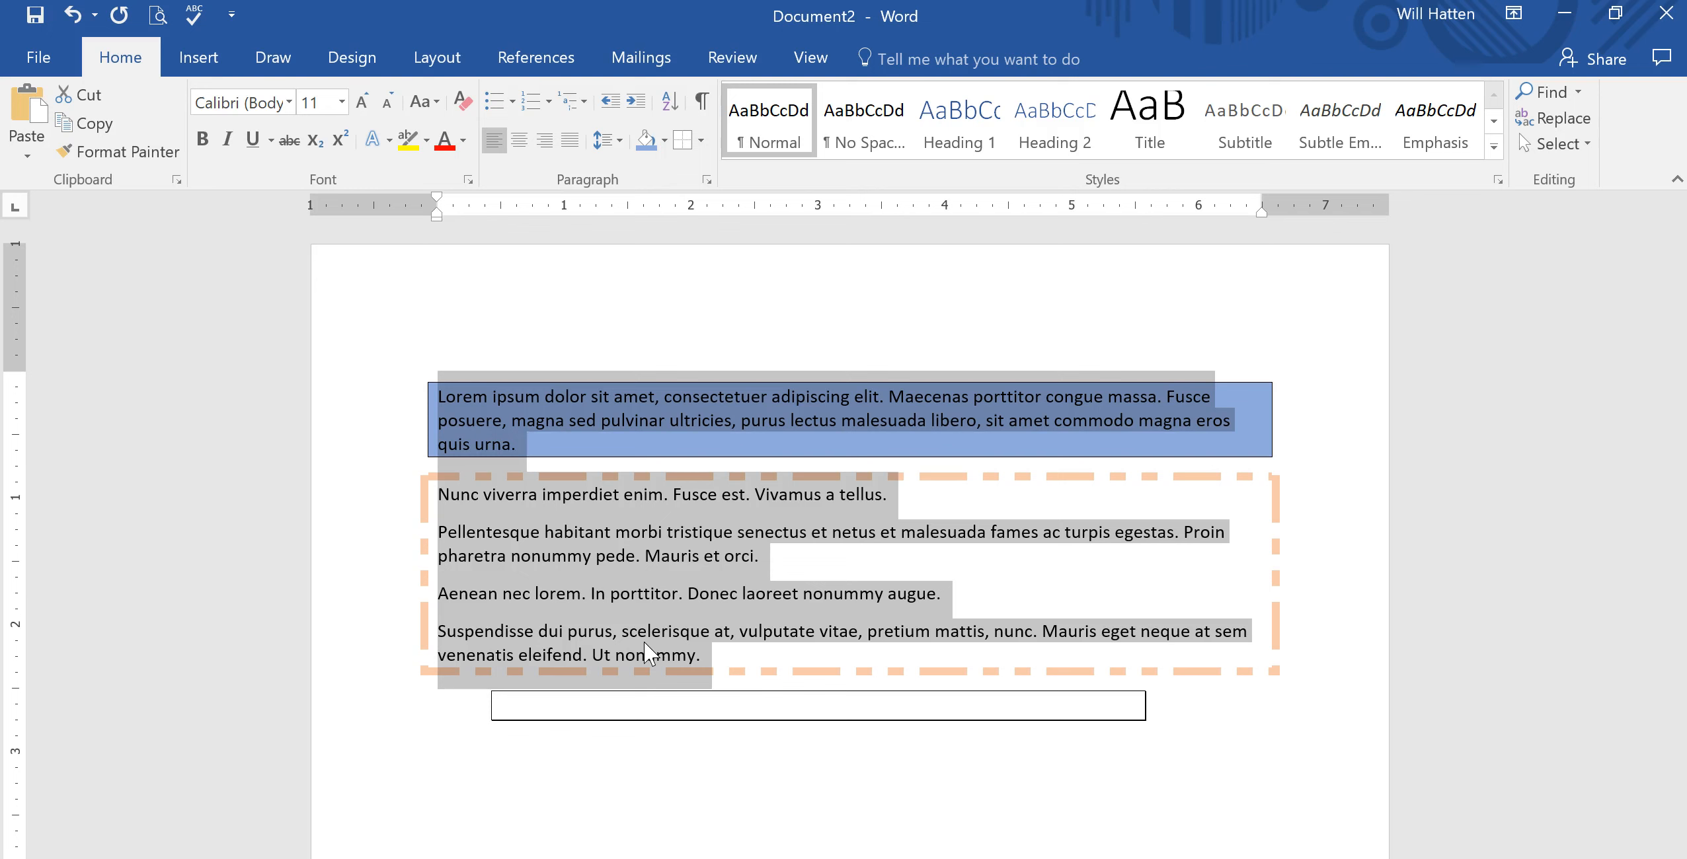
Switch the selected paragraphs to double line spacing and back to single, then deselect the text.
key(ctrl+2)
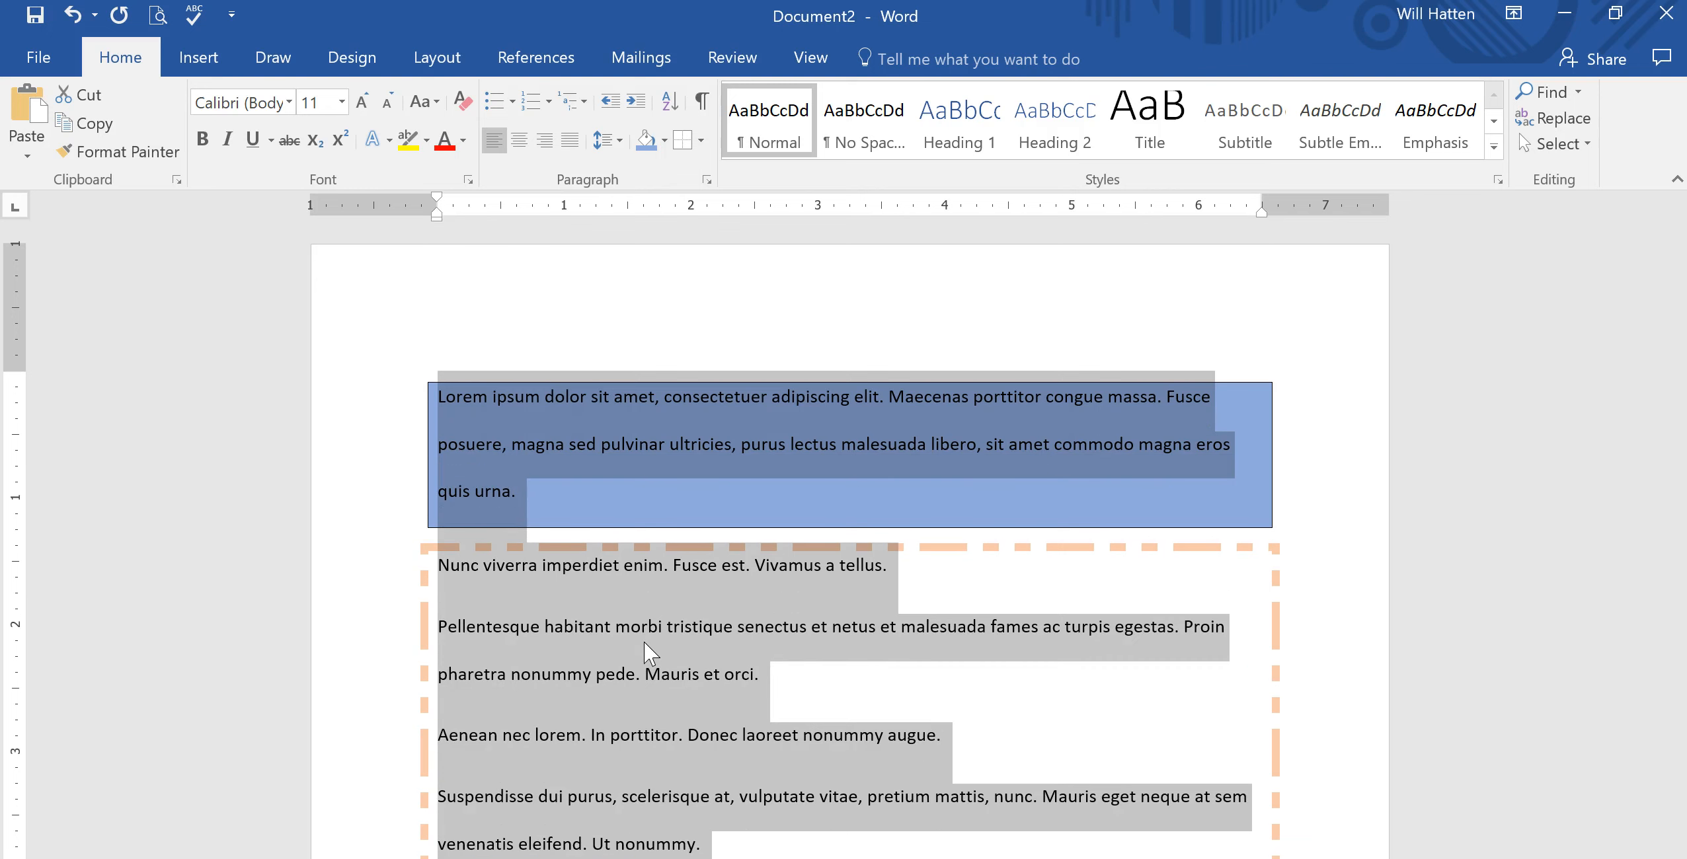
key(ctrl+1)
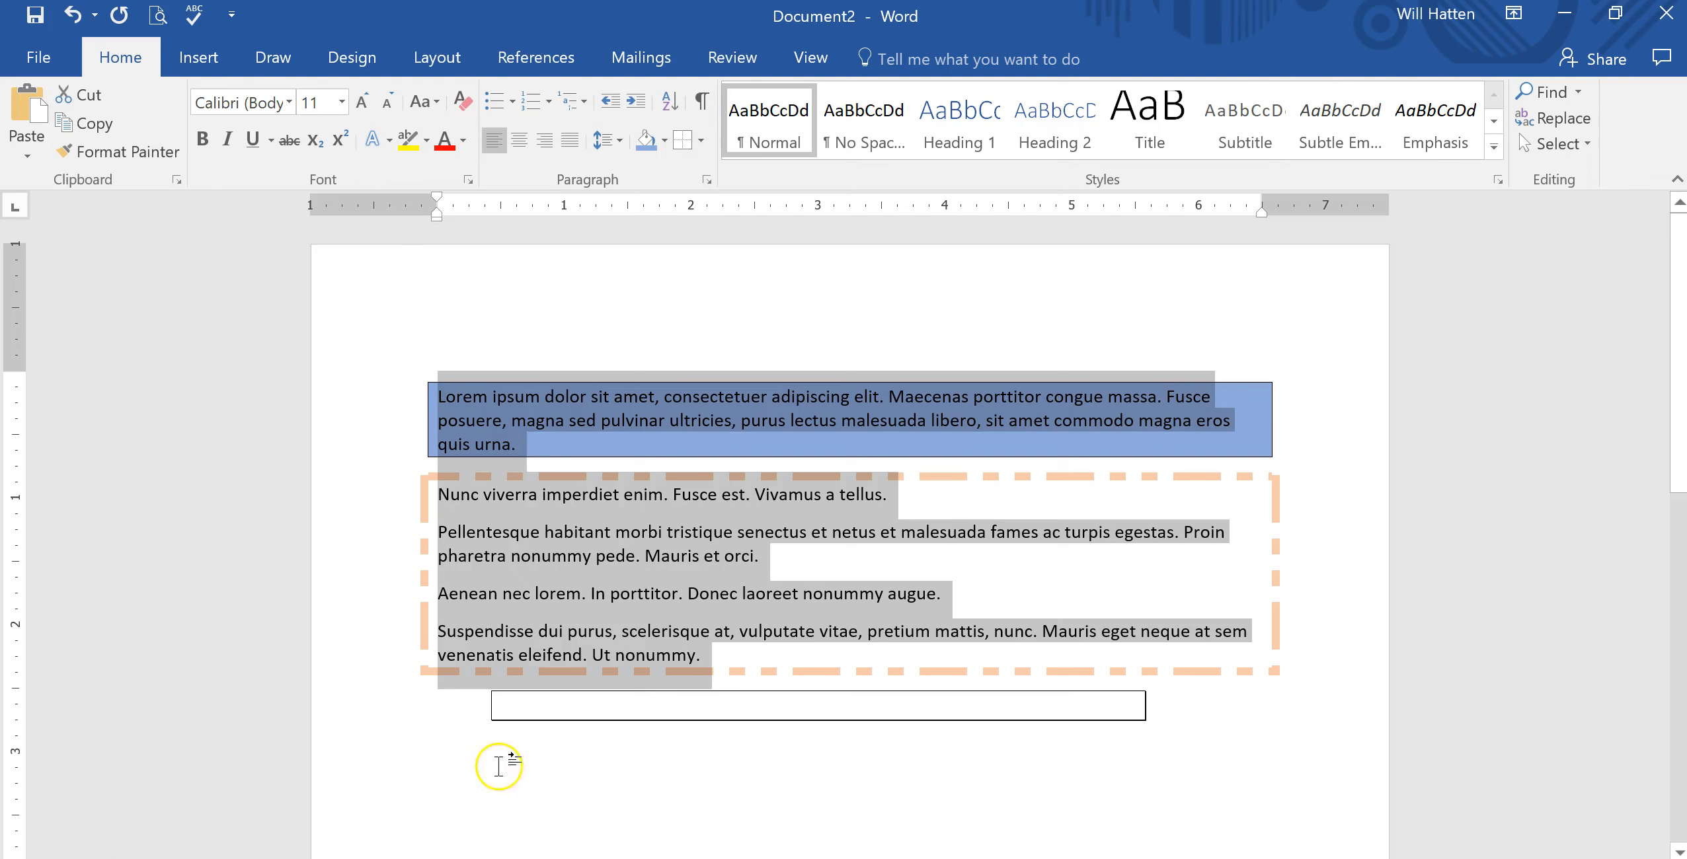
double_click(513, 783)
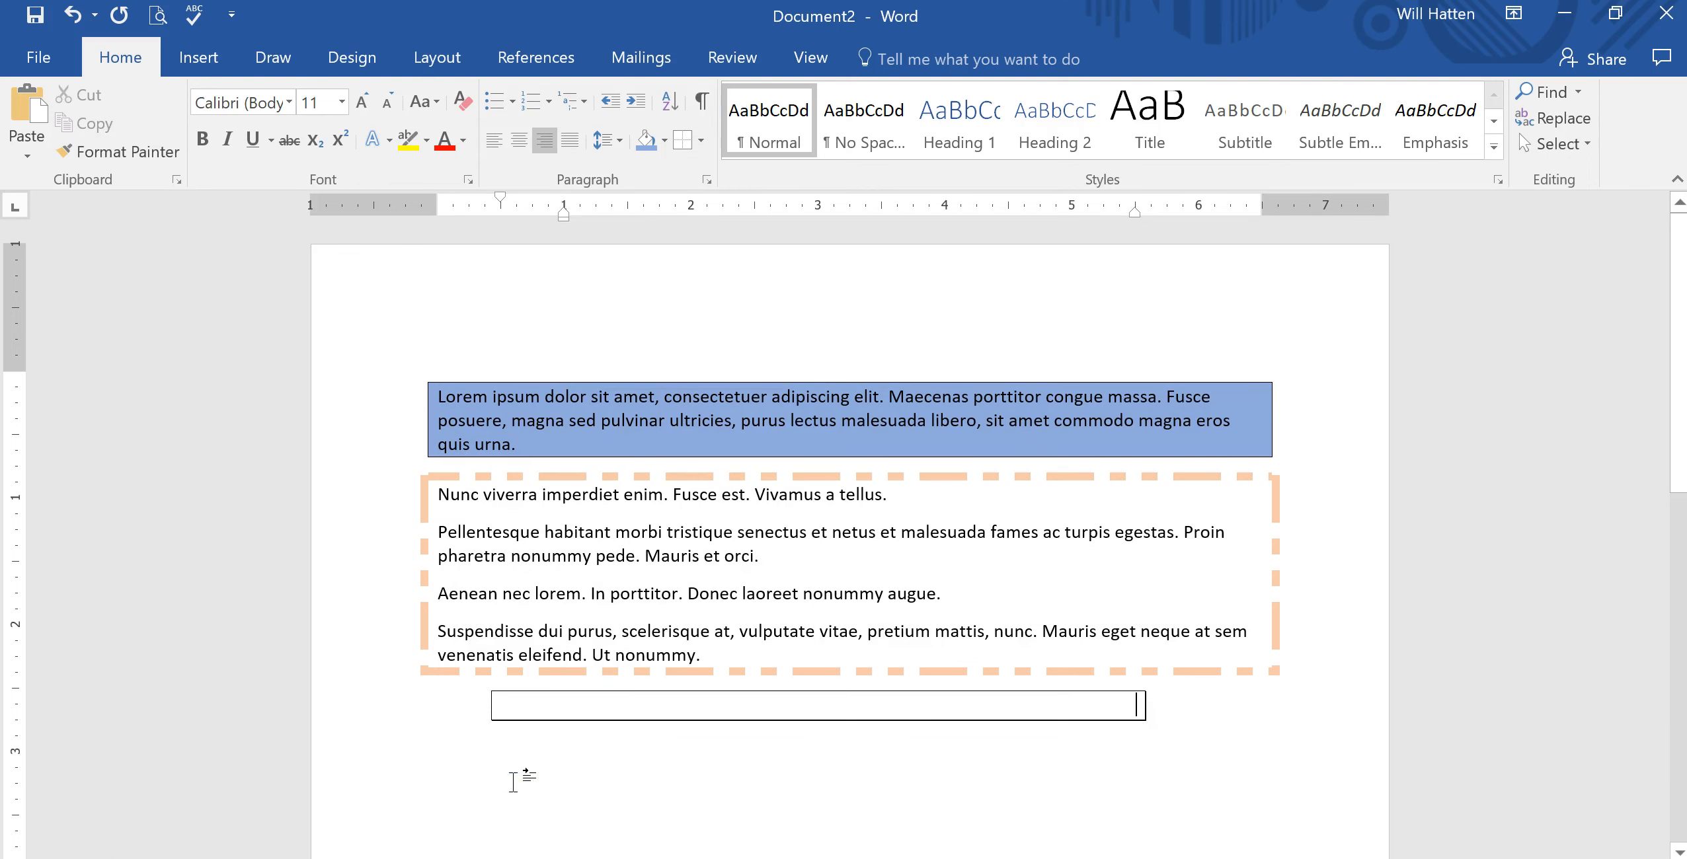